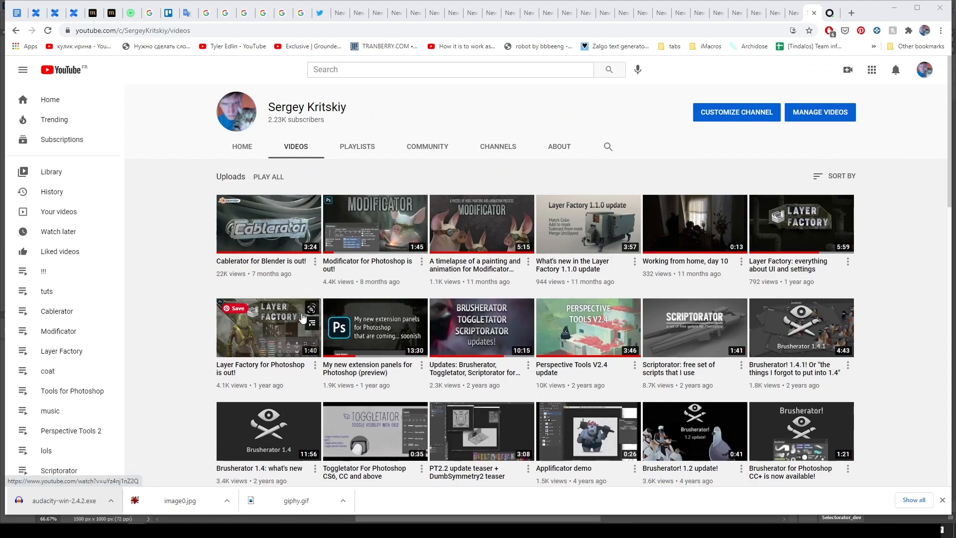
{"action": "mouse_move", "coordinate": [303, 307]}
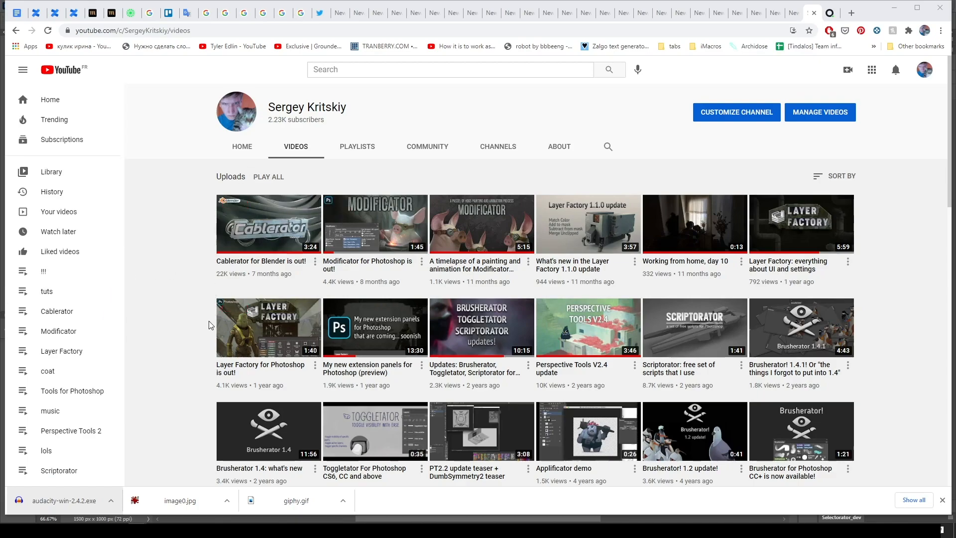
{"action": "scroll", "coordinate": [199, 321], "scroll_direction": "down", "scroll_amount": 2}
{"action": "scroll", "coordinate": [150, 424], "scroll_direction": "up", "scroll_amount": 2}
- Switch to Photoshop with the 00-topics.psd document and show the Layer Factory panel
{"action": "key", "text": "alt+Tab"}
{"action": "left_click_drag", "start_coordinate": [427, 219], "coordinate": [402, 230]}
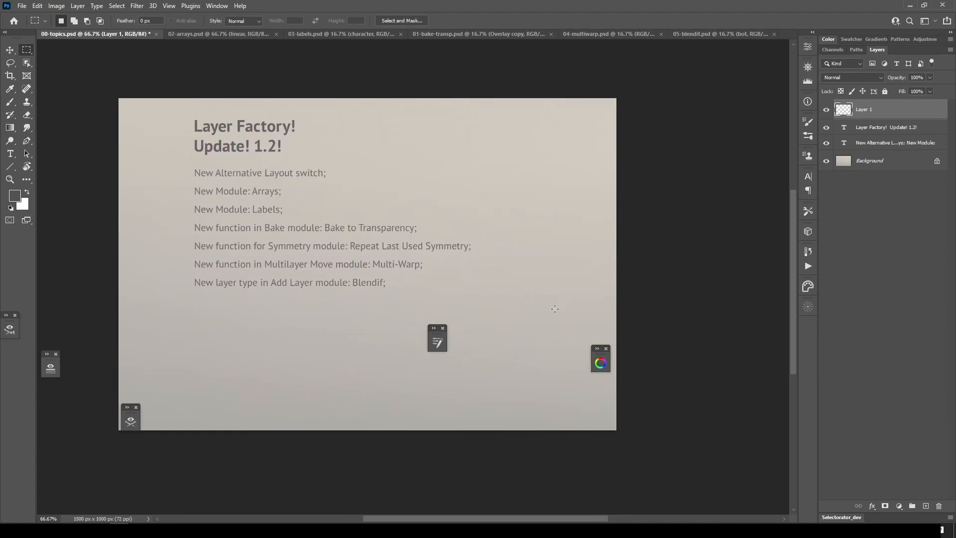
{"action": "key", "text": "F2"}
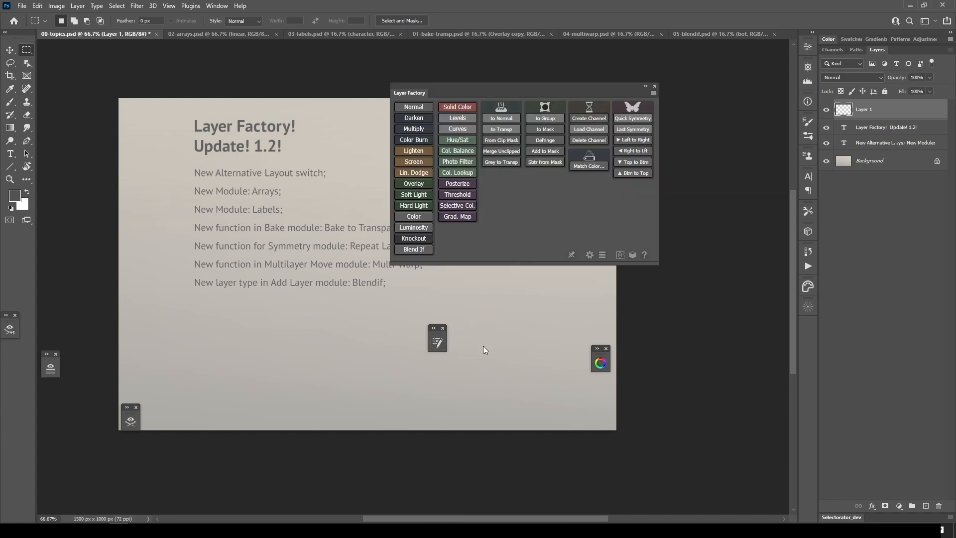
- Compare Layer Factory's two layouts, check the list of its hidden modules, and leave the panel in the alternative layout
{"action": "left_click", "coordinate": [620, 256]}
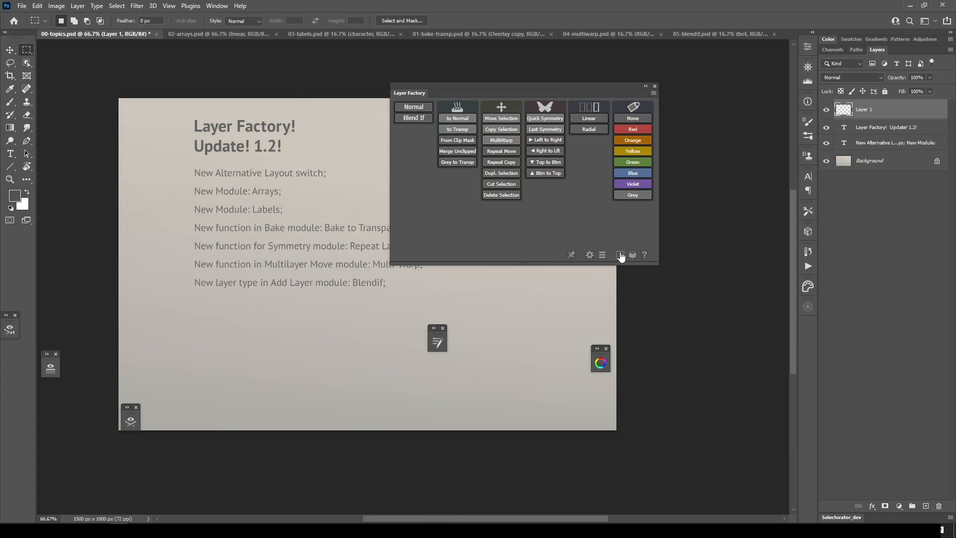
{"action": "left_click", "coordinate": [621, 255]}
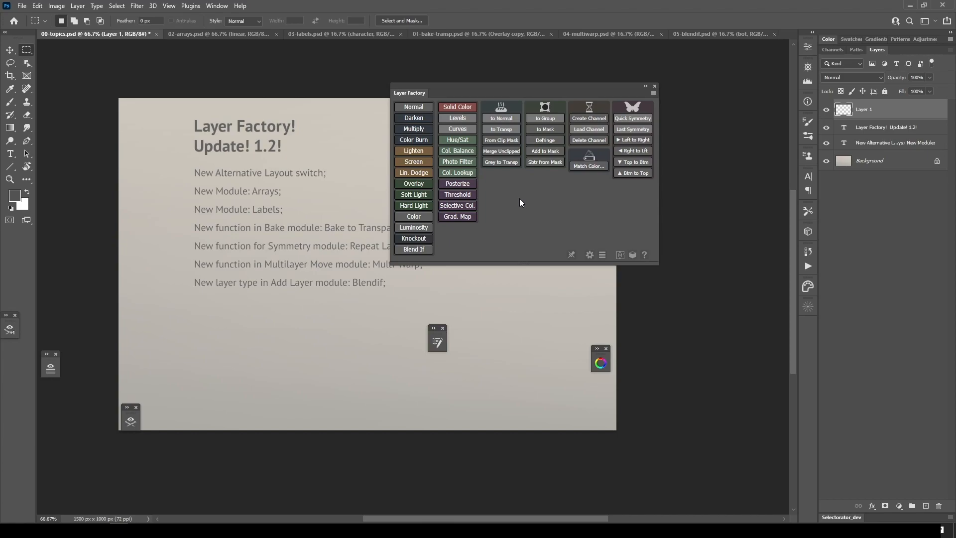
{"action": "left_click", "coordinate": [632, 256]}
{"action": "mouse_move", "coordinate": [611, 200]}
{"action": "mouse_move", "coordinate": [609, 228]}
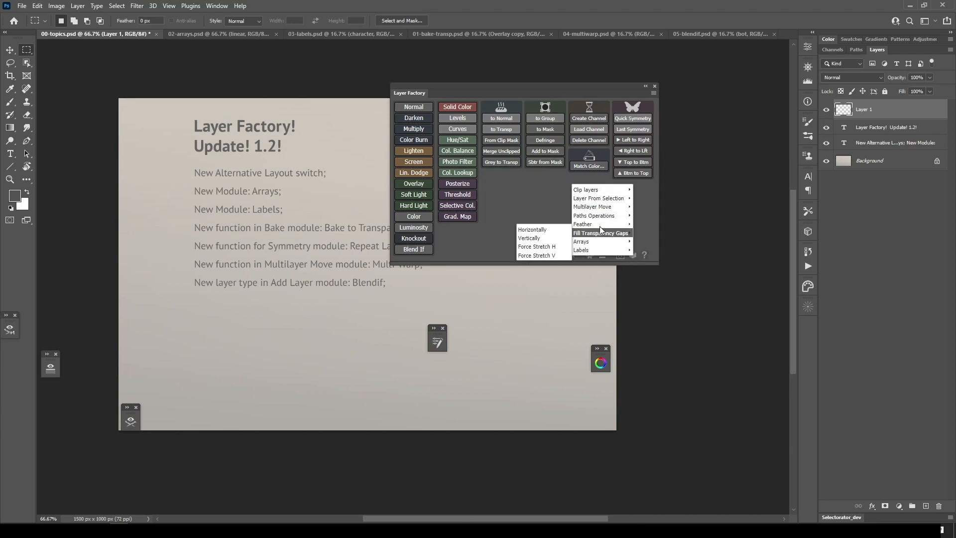
{"action": "left_click", "coordinate": [650, 219]}
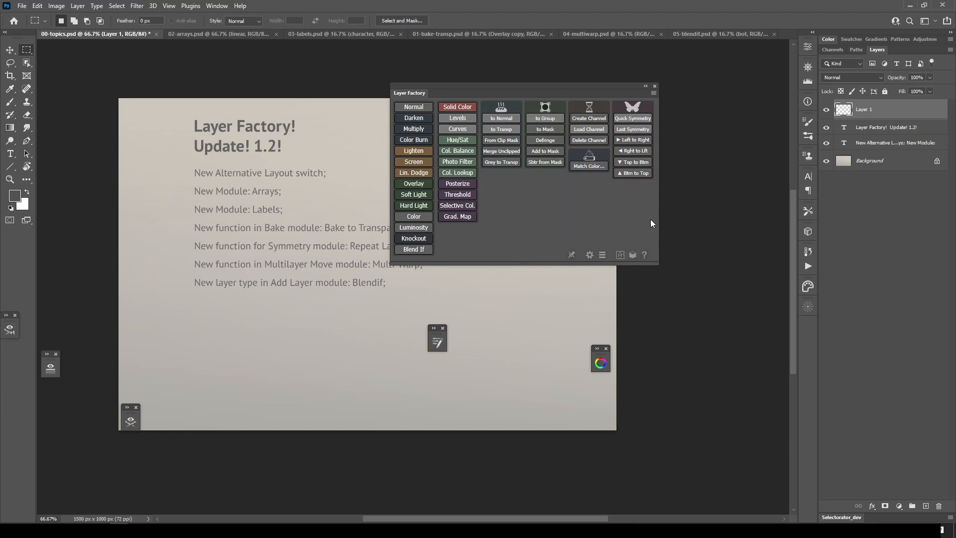
{"action": "left_click", "coordinate": [620, 255]}
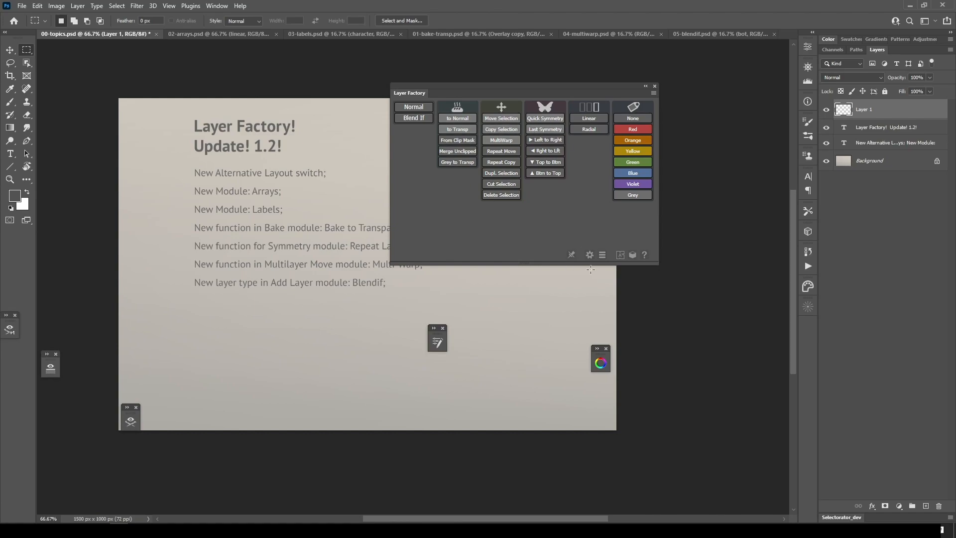
- Brush a mark beside the "New Alternative Layout switch" line and underline "New Module: Arrays"
{"action": "key", "text": "b"}
{"action": "left_click_drag", "start_coordinate": [189, 172], "coordinate": [191, 162]}
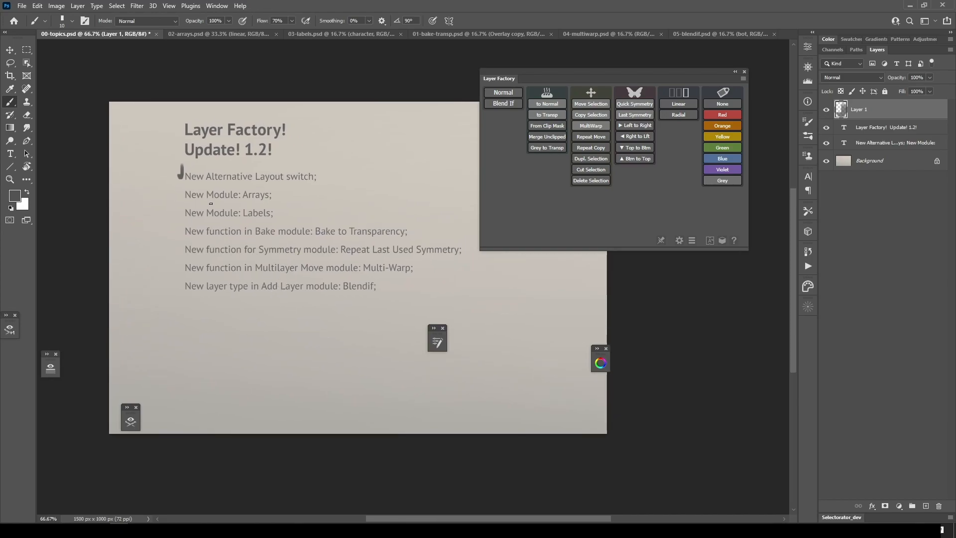
{"action": "left_click_drag", "start_coordinate": [185, 202], "coordinate": [273, 202]}
- Switch to the 02-arrays.psd document for the vent panel on the container
{"action": "left_click", "coordinate": [211, 33]}
{"action": "left_click_drag", "start_coordinate": [390, 365], "coordinate": [434, 383]}
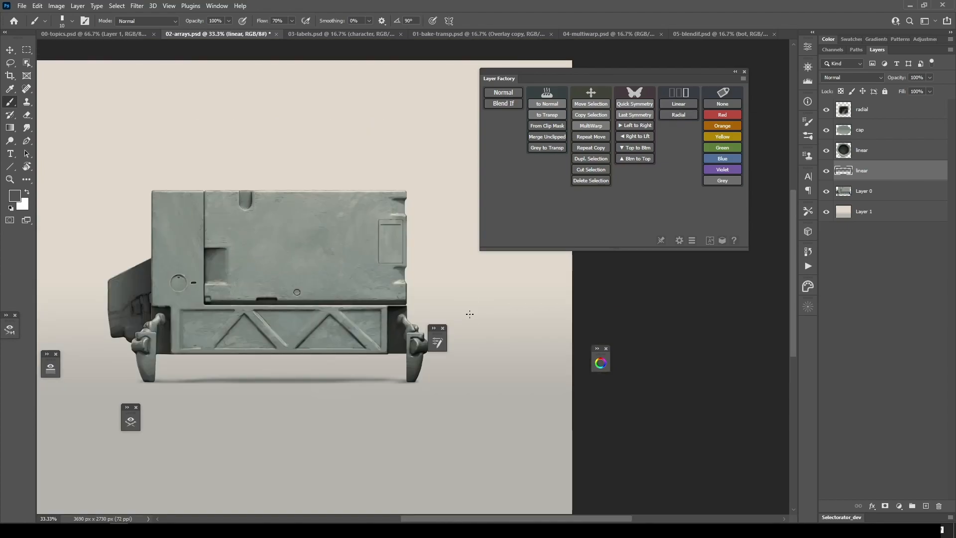
{"action": "key", "text": "ctrl+plus"}
{"action": "key", "text": "ctrl+plus"}
{"action": "left_click_drag", "start_coordinate": [432, 294], "coordinate": [438, 320]}
{"action": "left_click_drag", "start_coordinate": [471, 289], "coordinate": [504, 310]}
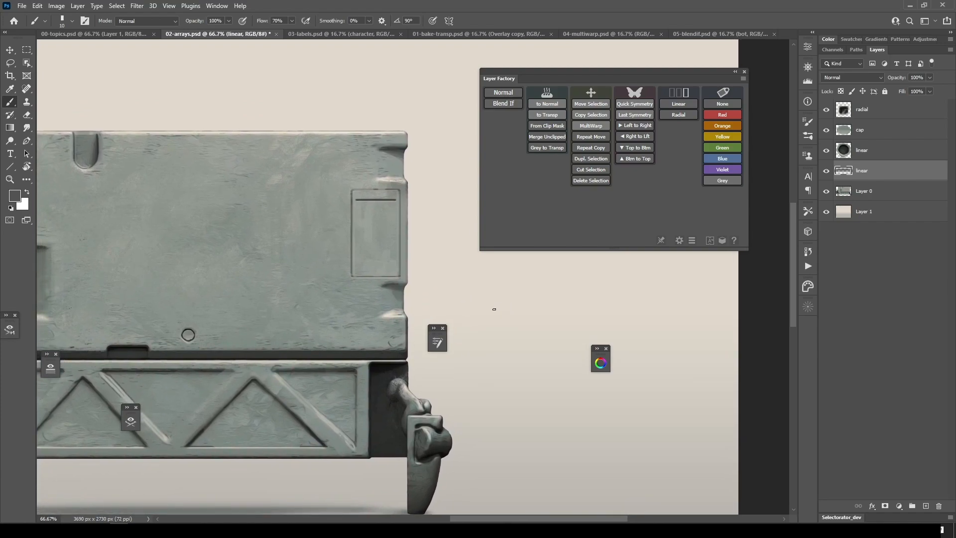
- Marquee-select the single slot in the vent panel and transform a copy of it 17 px straight down
{"action": "key", "text": "m"}
{"action": "left_click_drag", "start_coordinate": [343, 190], "coordinate": [413, 208]}
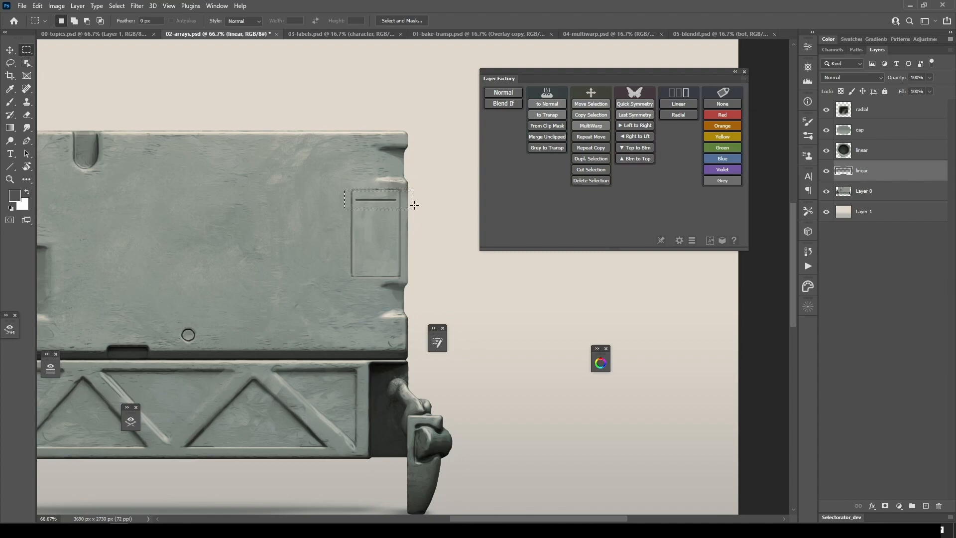
{"action": "key", "text": "ctrl+t"}
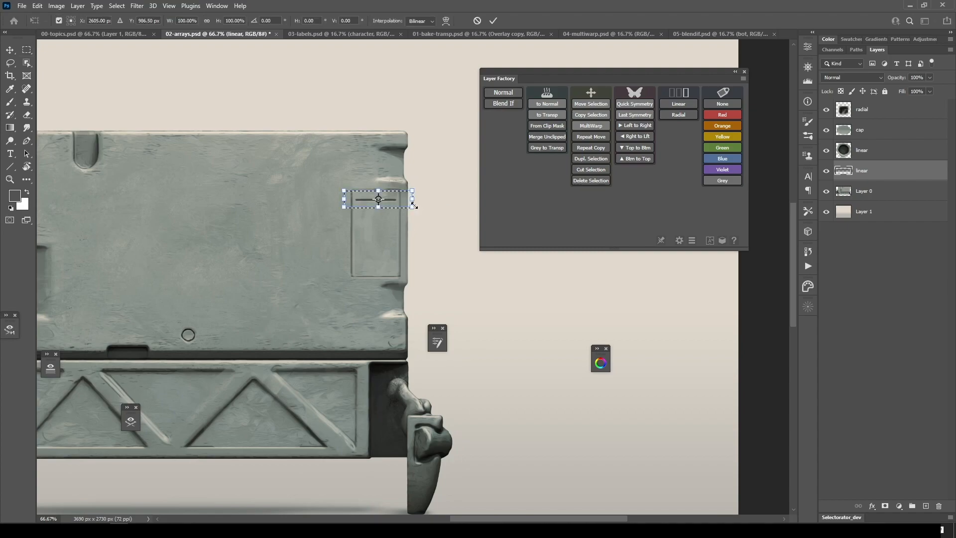
{"action": "key", "text": "shift+Down"}
{"action": "key", "text": "Down"}
{"action": "key", "text": "Down"}
{"action": "key", "text": "Down"}
{"action": "key", "text": "Down"}
{"action": "key", "text": "Down"}
{"action": "key", "text": "Down"}
{"action": "key", "text": "Down"}
{"action": "key", "text": "Down"}
{"action": "key", "text": "Down"}
{"action": "key", "text": "Up"}
{"action": "key", "text": "Up"}
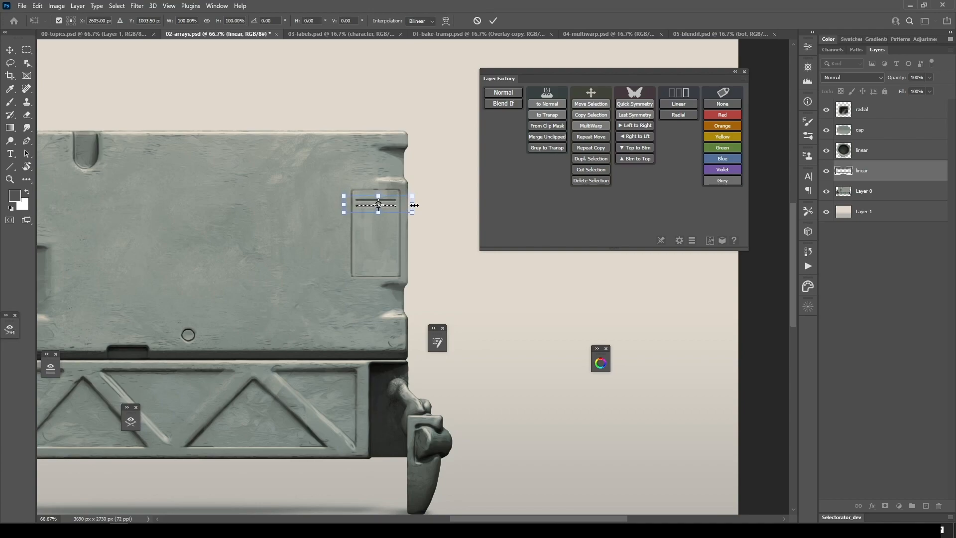
{"action": "key", "text": "Return"}
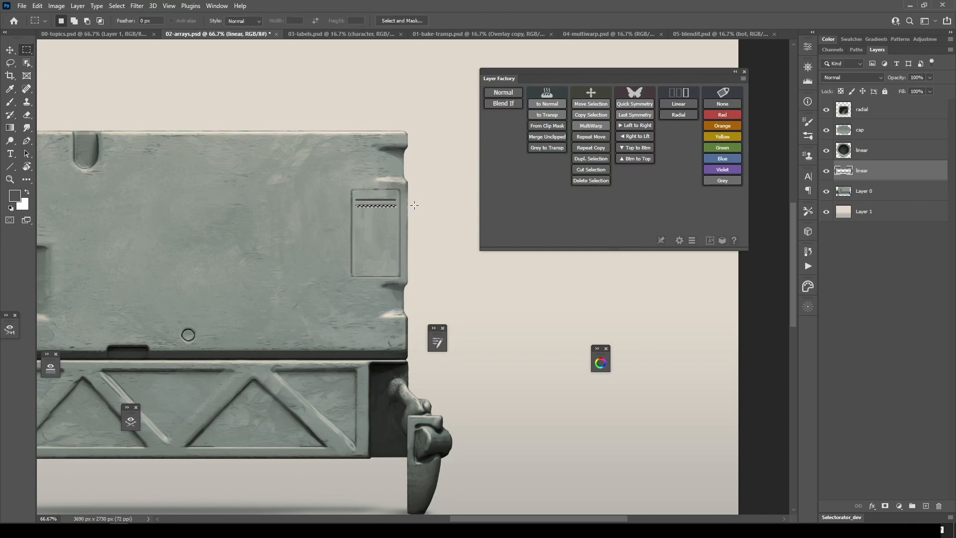
- Repeat the duplicating transform until slots fill the vent panel from top to bottom, and deselect
{"action": "key", "text": "shift"}
{"action": "key", "text": "ctrl+shift+alt+t"}
{"action": "key", "text": "ctrl+shift+alt+t"}
{"action": "key", "text": "ctrl+shift+alt+t"}
{"action": "key", "text": "ctrl+shift+alt+t"}
{"action": "key", "text": "ctrl+shift+alt+t"}
{"action": "key", "text": "ctrl+shift+alt+t"}
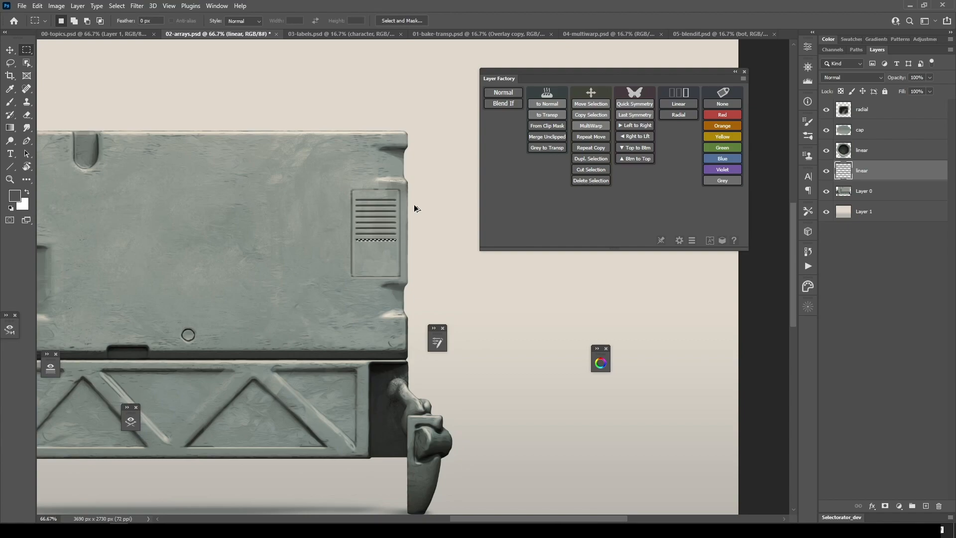
{"action": "key", "text": "ctrl+shift+alt+t"}
{"action": "key", "text": "ctrl+shift+alt+t"}
{"action": "key", "text": "ctrl+shift+alt+t"}
{"action": "key", "text": "ctrl+shift+alt+t"}
{"action": "key", "text": "ctrl+shift+alt+t"}
{"action": "key", "text": "ctrl+shift+alt+t"}
{"action": "key", "text": "ctrl+shift+alt+t"}
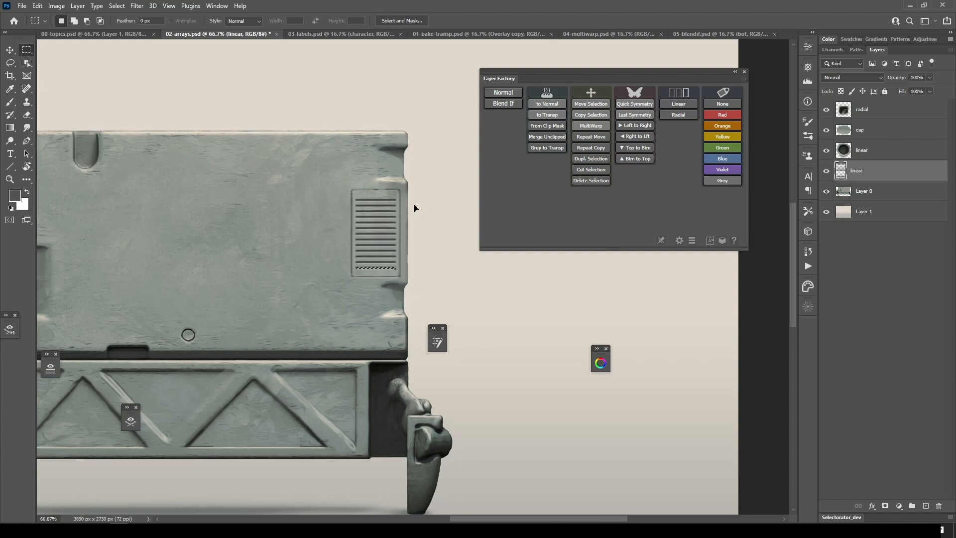
{"action": "key", "text": "ctrl+d"}
{"action": "scroll", "coordinate": [408, 294], "scroll_direction": "left", "scroll_amount": 2}
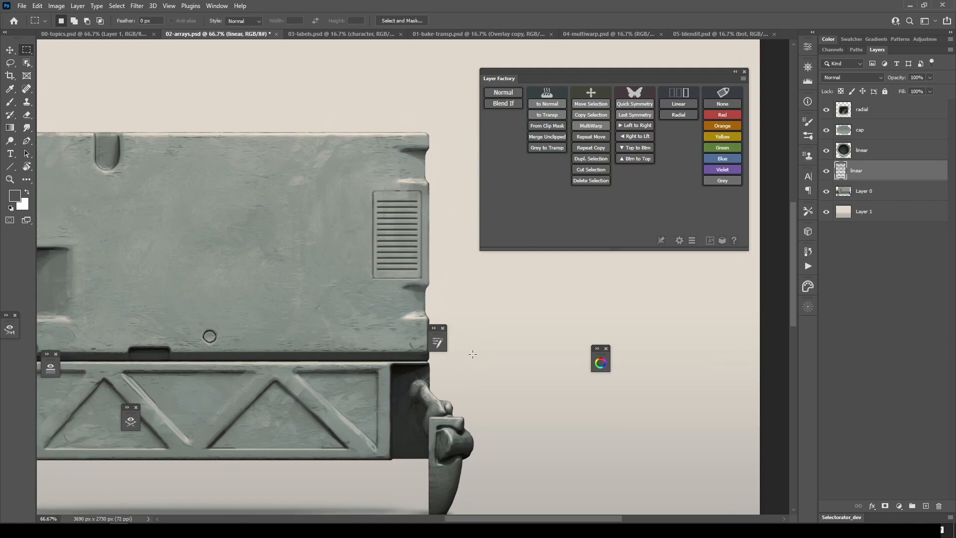
- Undo the deselection and all manual slot copies back to the single original slot
{"action": "left_click_drag", "start_coordinate": [416, 202], "coordinate": [432, 208]}
{"action": "key", "text": "ctrl+z"}
{"action": "key", "text": "ctrl+z"}
{"action": "key", "text": "ctrl+z"}
{"action": "key", "text": "ctrl+z"}
{"action": "key", "text": "ctrl+z"}
{"action": "key", "text": "ctrl+z"}
{"action": "key", "text": "ctrl+z"}
{"action": "key", "text": "ctrl+z"}
{"action": "key", "text": "ctrl+z"}
{"action": "key", "text": "ctrl+z"}
{"action": "key", "text": "ctrl+z"}
{"action": "key", "text": "ctrl+z"}
{"action": "key", "text": "ctrl+z"}
{"action": "key", "text": "ctrl+z"}
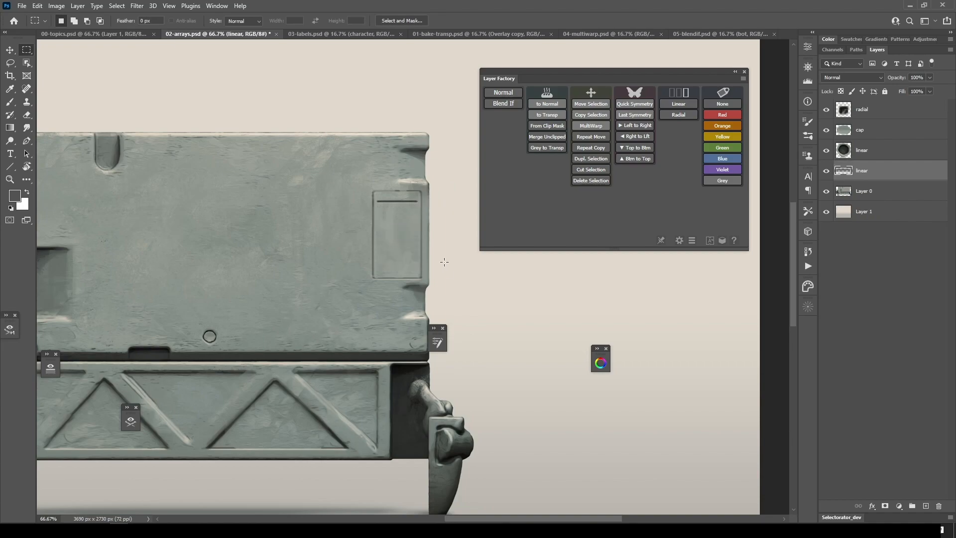
- Preview a Layer Factory linear array of the slot along Y with a count of 20 and an offset of 10
{"action": "key", "text": "ctrl+minus"}
{"action": "key", "text": "ctrl+plus"}
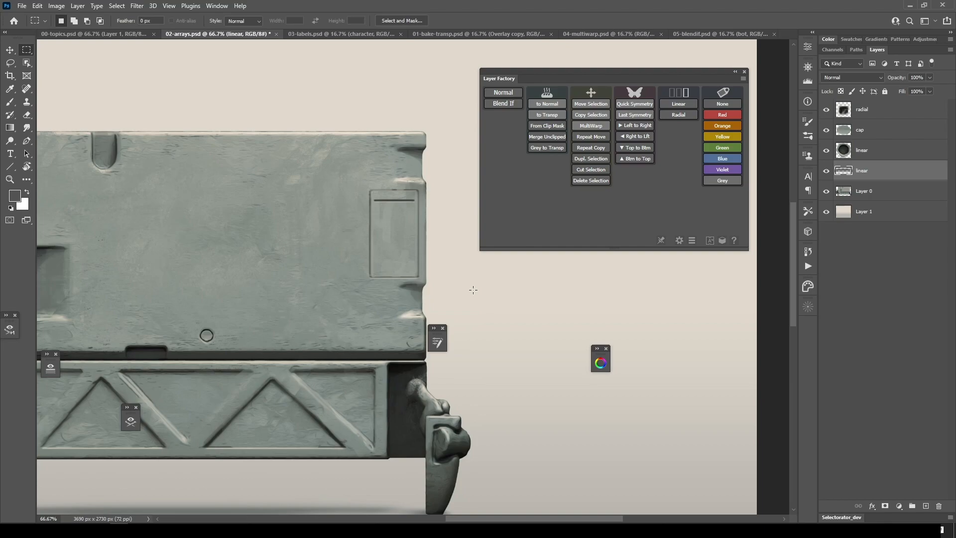
{"action": "left_click_drag", "start_coordinate": [482, 290], "coordinate": [479, 287]}
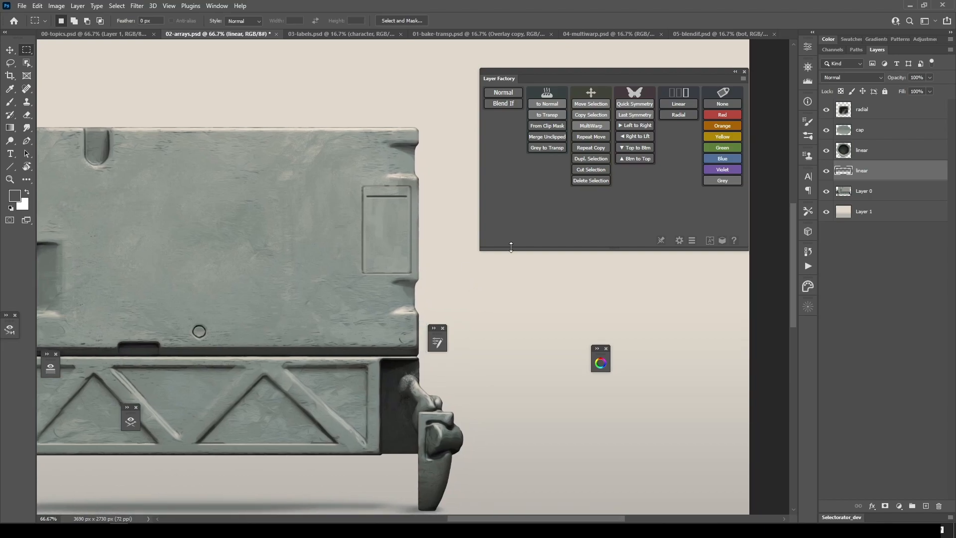
{"action": "left_click", "coordinate": [684, 103]}
{"action": "left_click_drag", "start_coordinate": [461, 154], "coordinate": [234, 89]}
{"action": "left_click", "coordinate": [230, 152]}
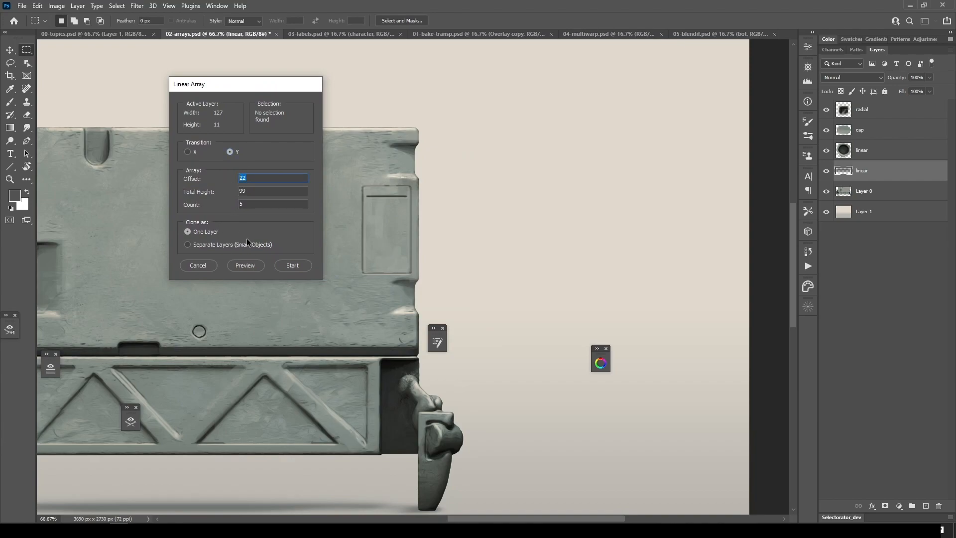
{"action": "key", "text": "Tab"}
{"action": "key", "text": "Tab"}
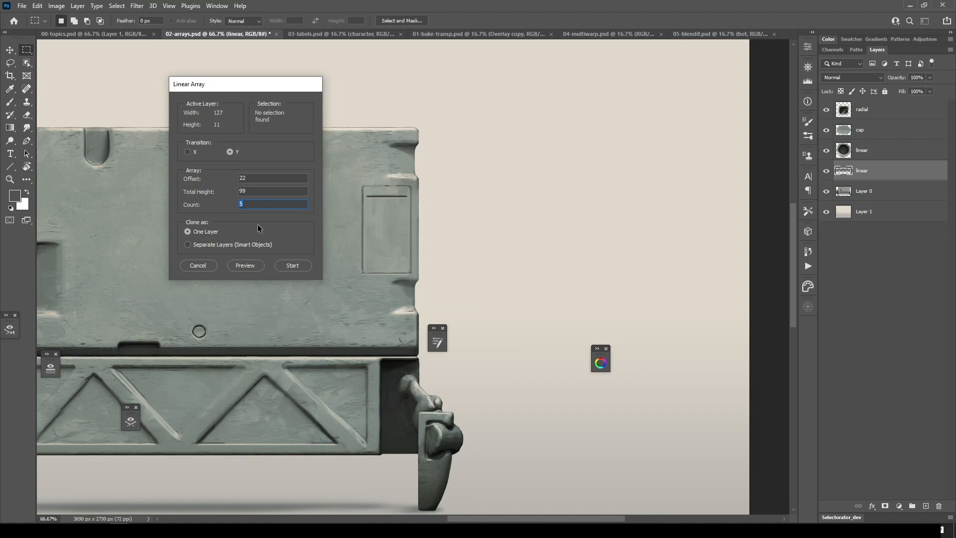
{"action": "type", "text": "20"}
{"action": "key", "text": "Tab"}
{"action": "type", "text": "10"}
{"action": "left_click", "coordinate": [244, 265]}
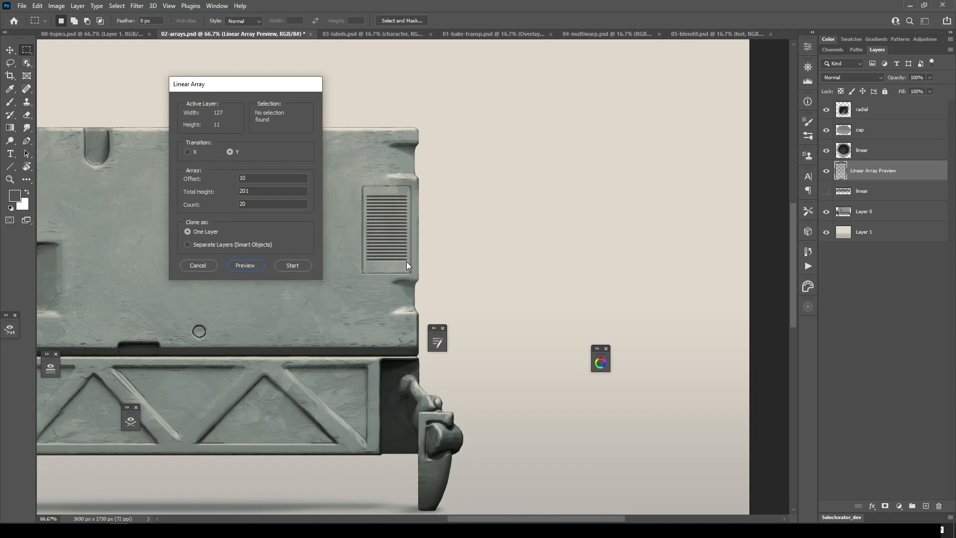
- Set the linear array's total height to 210, preview it, and create the array as one layer
{"action": "double_click", "coordinate": [249, 191]}
{"action": "type", "text": "210"}
{"action": "double_click", "coordinate": [251, 178]}
{"action": "left_click", "coordinate": [252, 270]}
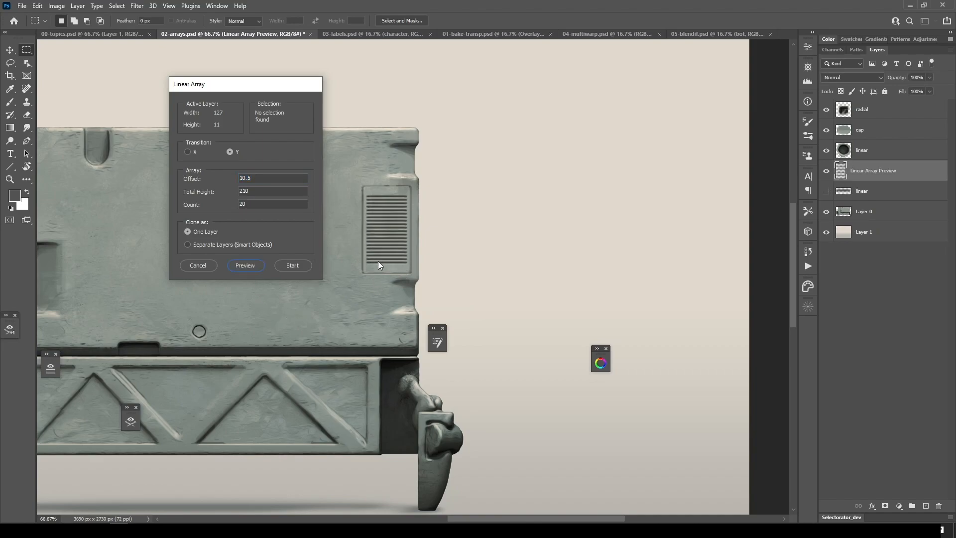
{"action": "left_click", "coordinate": [292, 265]}
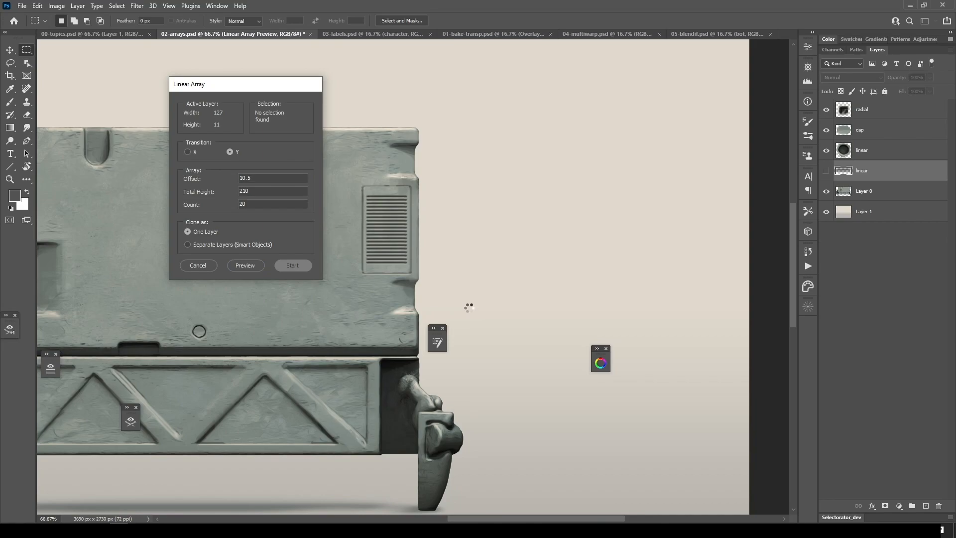
- Undo the linear array of slots
{"action": "left_click_drag", "start_coordinate": [453, 274], "coordinate": [493, 297]}
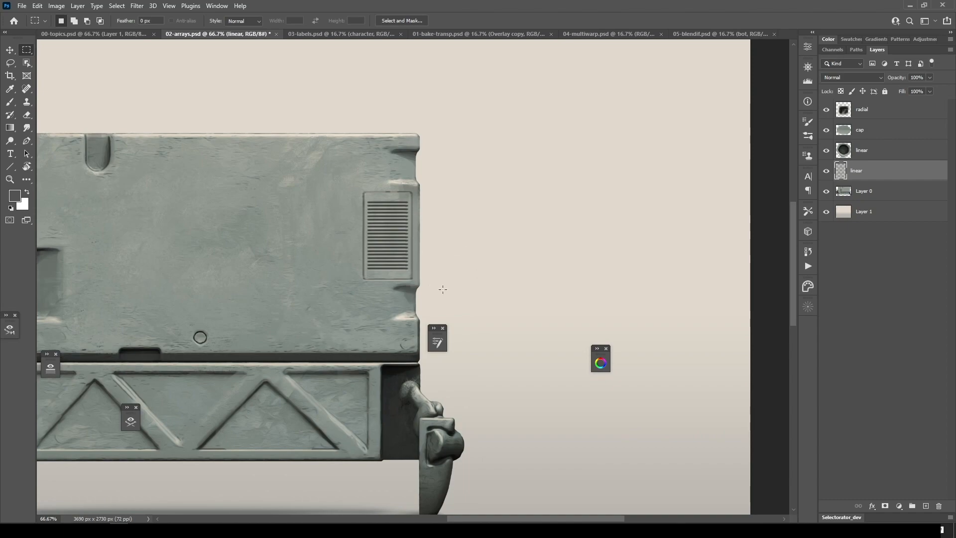
{"action": "key", "text": "ctrl+z"}
- Marquee-select the area inside the vent panel from the slot downward, about 118 by 200 px
{"action": "left_click_drag", "start_coordinate": [444, 240], "coordinate": [465, 242]}
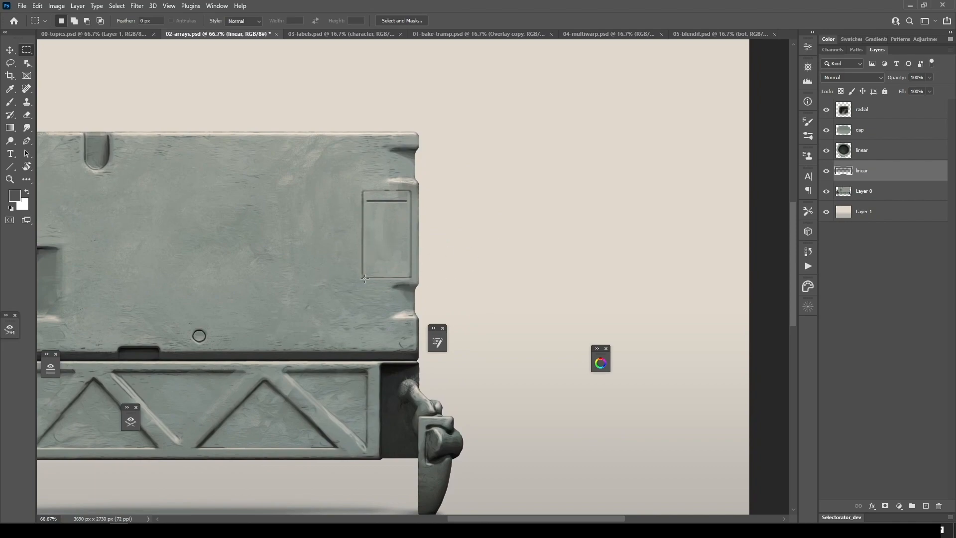
{"action": "left_click_drag", "start_coordinate": [367, 200], "coordinate": [406, 265]}
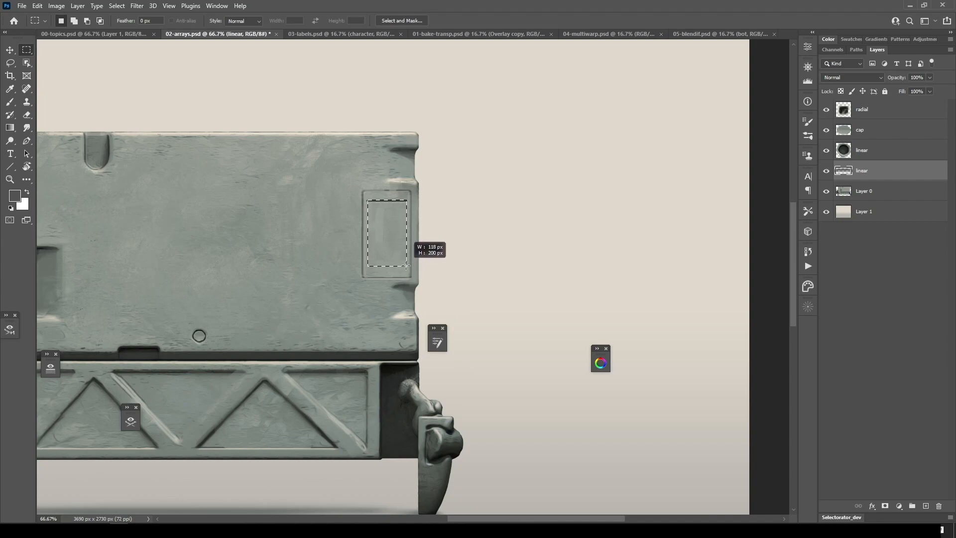
{"action": "left_click_drag", "start_coordinate": [407, 266], "coordinate": [407, 267]}
- Preview a linear array of the slot along Y, using the selection for Total Distance, with a count of 20
{"action": "key", "text": "F2"}
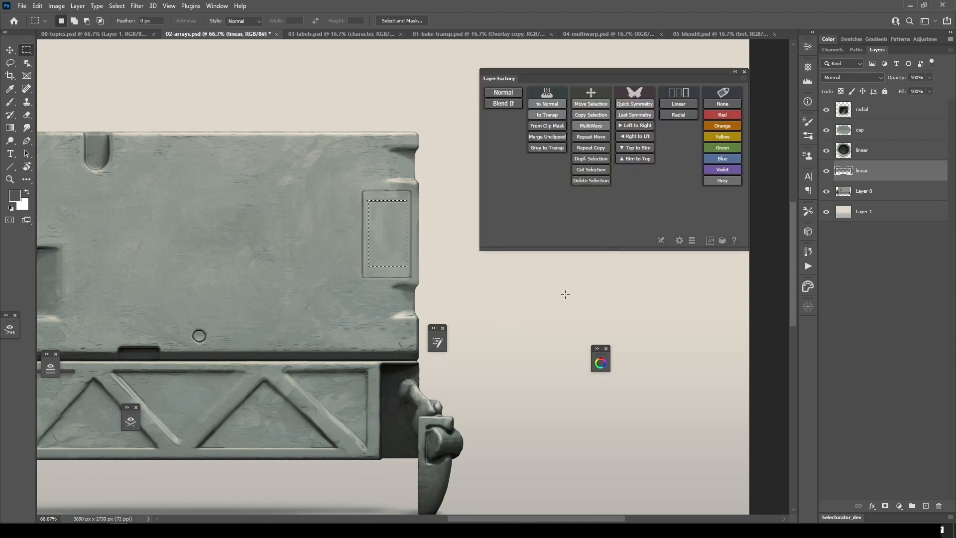
{"action": "left_click", "coordinate": [681, 106]}
{"action": "left_click_drag", "start_coordinate": [498, 129], "coordinate": [252, 105]}
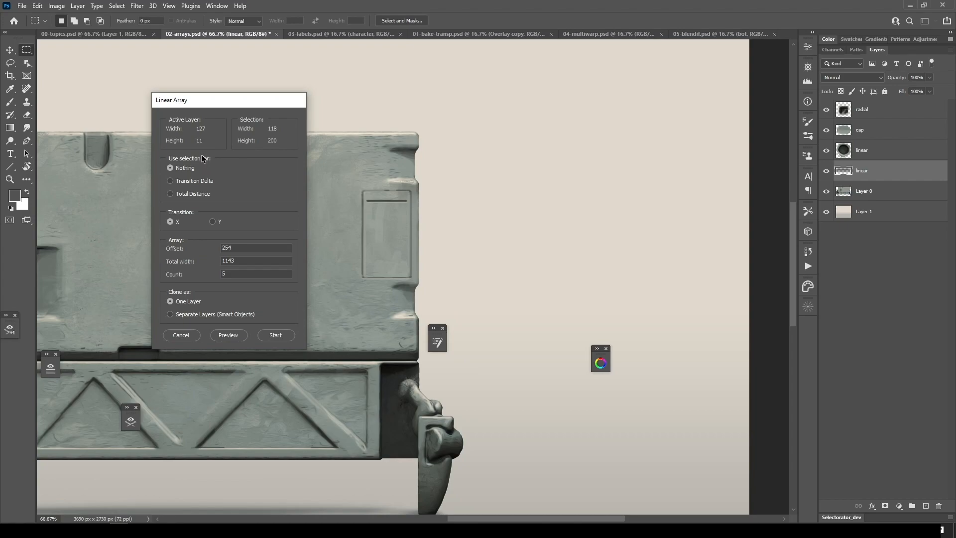
{"action": "left_click", "coordinate": [187, 181]}
{"action": "left_click", "coordinate": [188, 194]}
{"action": "left_click", "coordinate": [213, 221]}
{"action": "left_click_drag", "start_coordinate": [228, 273], "coordinate": [195, 289]}
{"action": "type", "text": "20"}
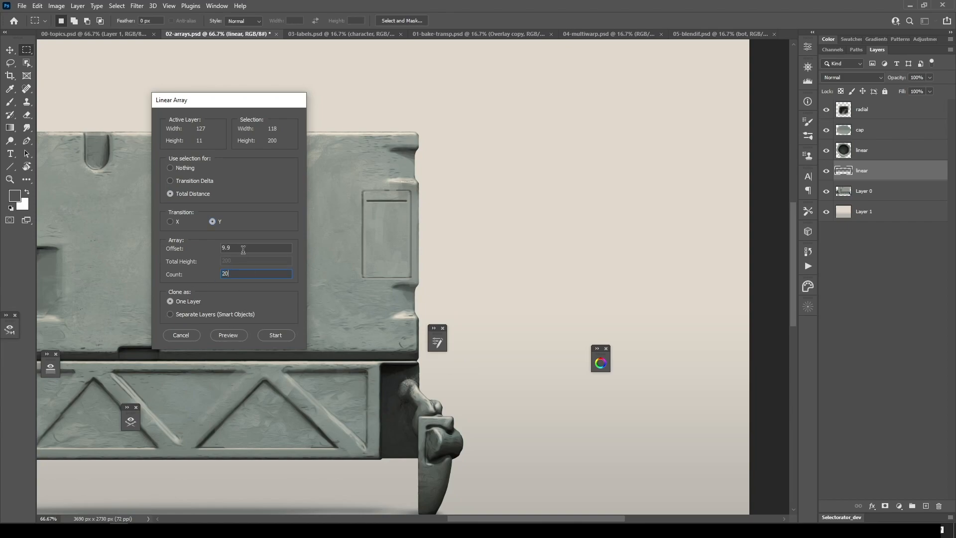
{"action": "left_click", "coordinate": [226, 335]}
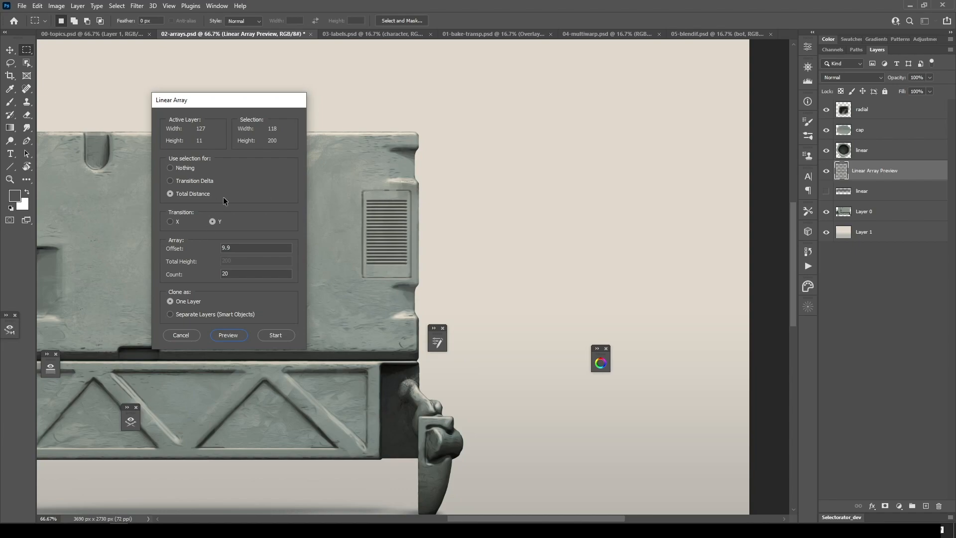
- Set the array to use the selection for Nothing, enter a total height of 210, and preview it
{"action": "left_click", "coordinate": [186, 167]}
{"action": "double_click", "coordinate": [240, 260]}
{"action": "type", "text": "210"}
{"action": "left_click", "coordinate": [232, 337]}
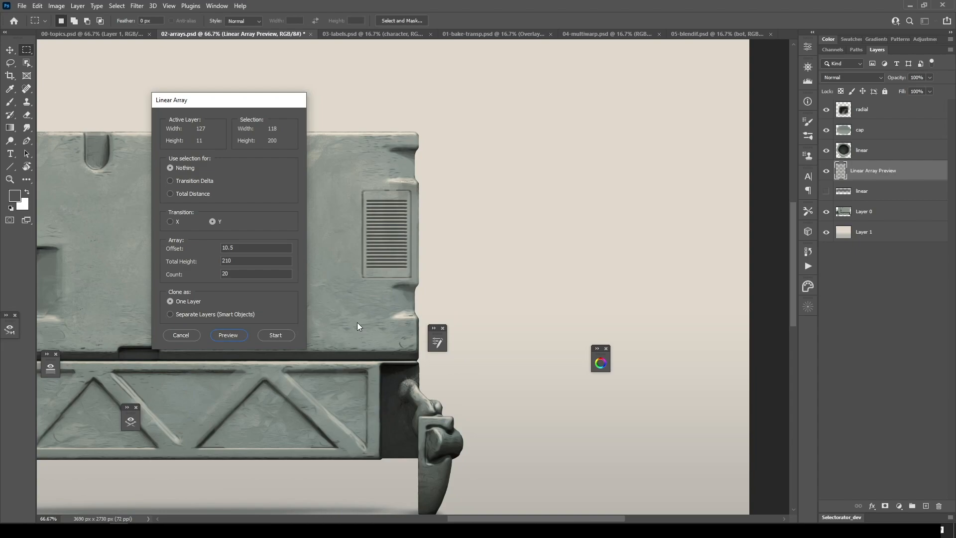
- Set the linear array's total height to 212 and refresh the preview
{"action": "double_click", "coordinate": [233, 262]}
{"action": "type", "text": "212"}
{"action": "left_click", "coordinate": [231, 335]}
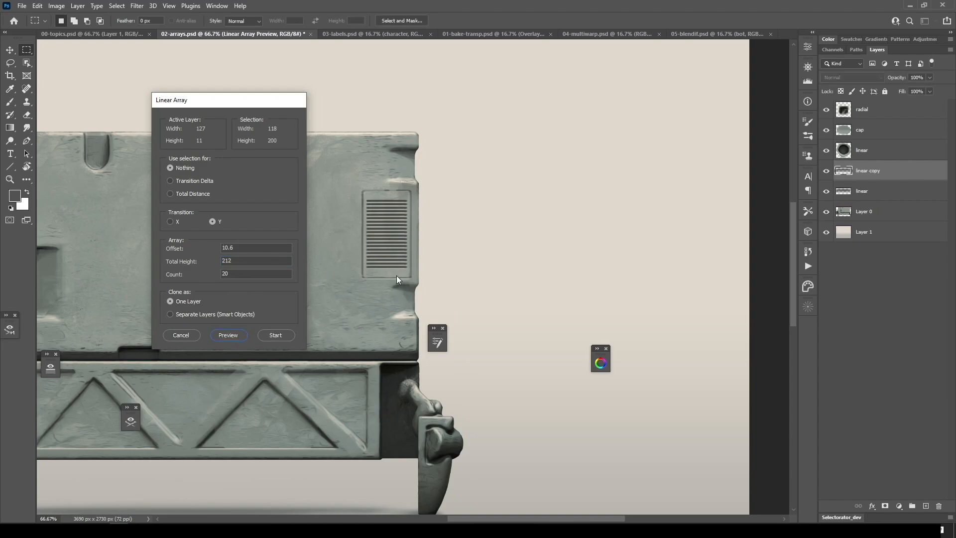
- Apply the linear array to the vent slot and clear the selection
{"action": "key", "text": "Return"}
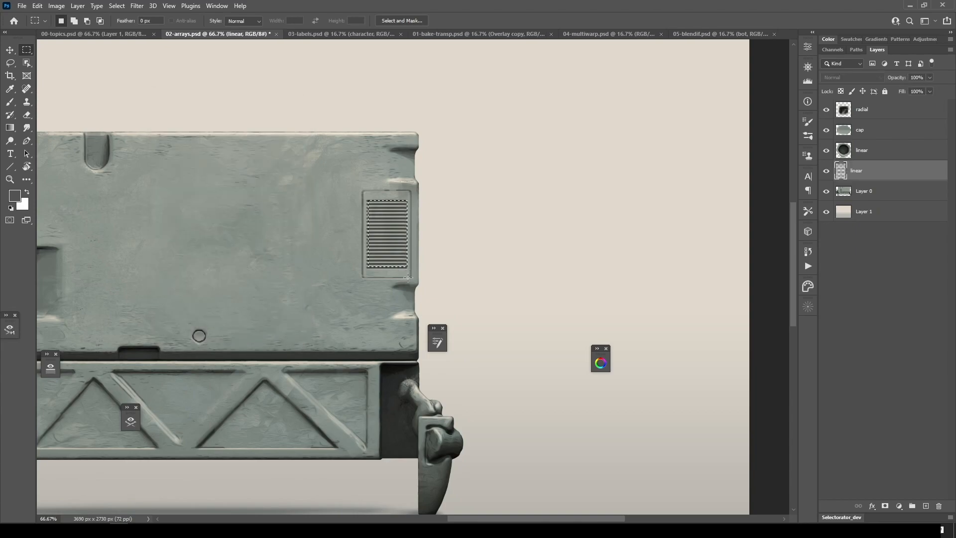
{"action": "key", "text": "ctrl+d"}
{"action": "left_click_drag", "start_coordinate": [452, 292], "coordinate": [527, 276]}
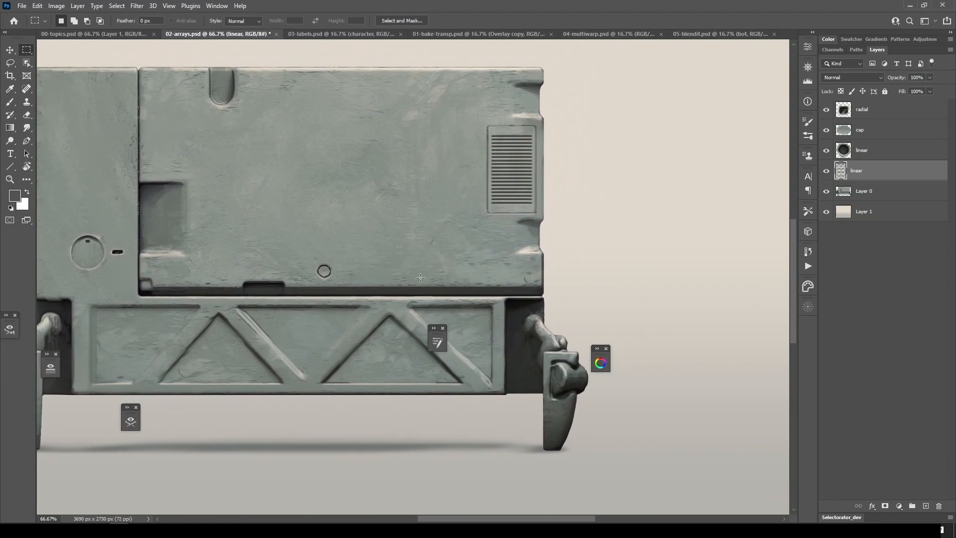
- Select the cap layer and the linear layer below it, and marquee an area about 505 by 43 px across the small round cap
{"action": "left_click", "coordinate": [846, 153]}
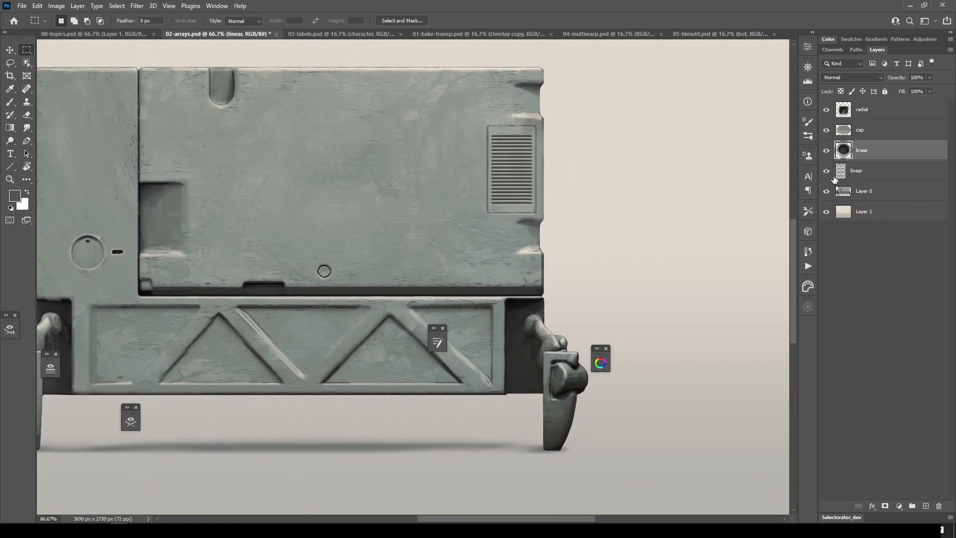
{"action": "left_click", "coordinate": [826, 130]}
{"action": "left_click", "coordinate": [826, 130]}
{"action": "left_click_drag", "start_coordinate": [466, 257], "coordinate": [477, 252]}
{"action": "left_click", "coordinate": [884, 131], "text": "shift"}
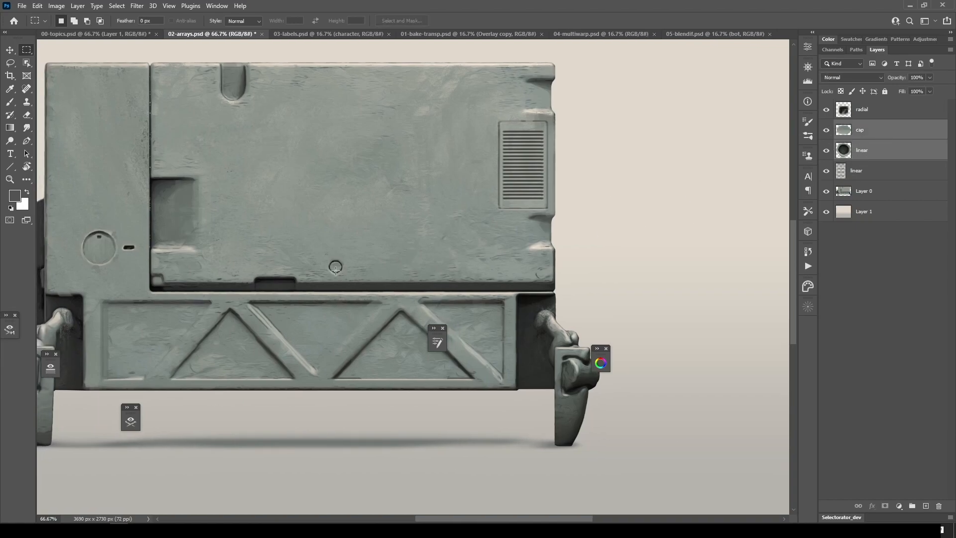
{"action": "left_click_drag", "start_coordinate": [327, 262], "coordinate": [495, 275]}
- Create a linear array of both round-cap layers along X, using the selection for Total Distance, with a count of 7
{"action": "key", "text": "F2"}
{"action": "left_click", "coordinate": [681, 106]}
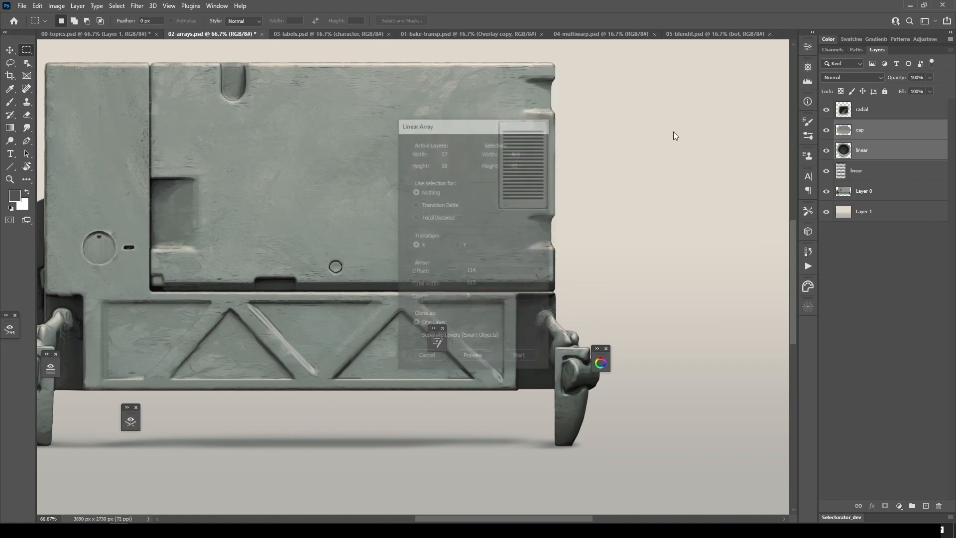
{"action": "left_click_drag", "start_coordinate": [499, 127], "coordinate": [682, 74]}
{"action": "left_click", "coordinate": [618, 164]}
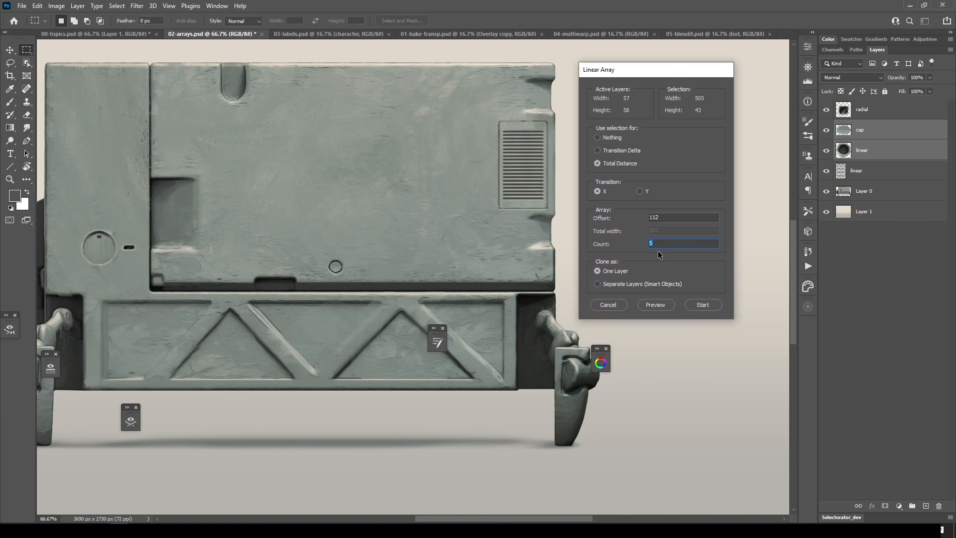
{"action": "type", "text": "7"}
{"action": "left_click", "coordinate": [659, 304]}
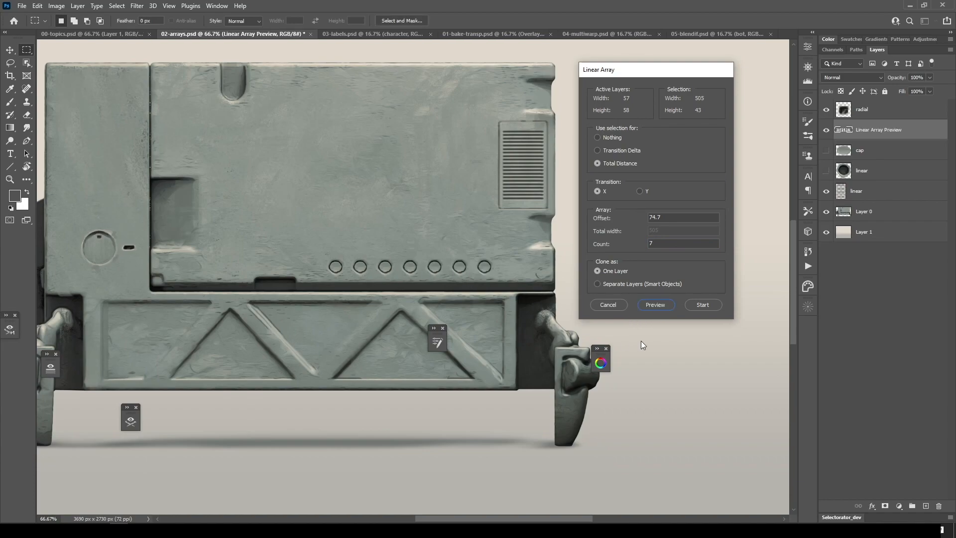
{"action": "left_click", "coordinate": [702, 306]}
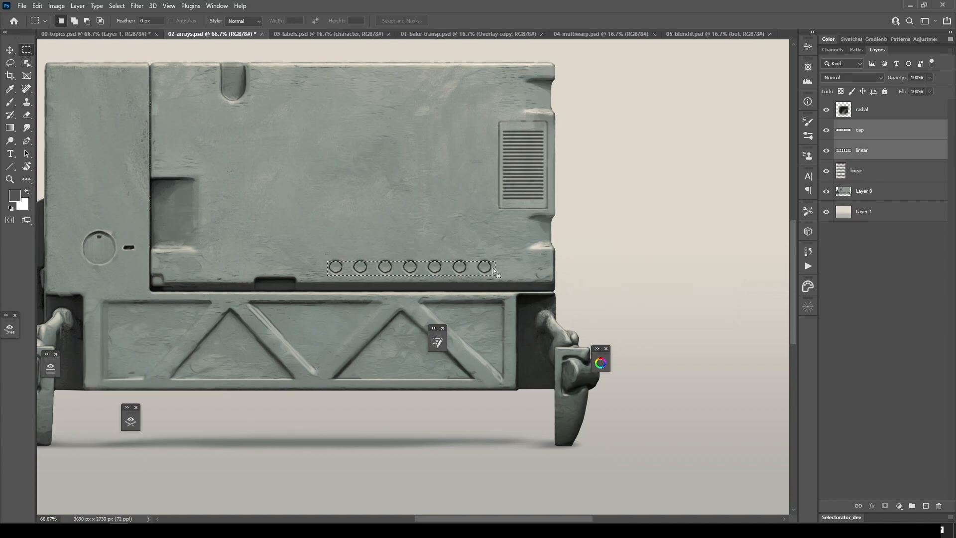
- Toggle the visibility of the arrayed cap and linear layers to check that each layer holds its own copies
{"action": "left_click", "coordinate": [866, 152]}
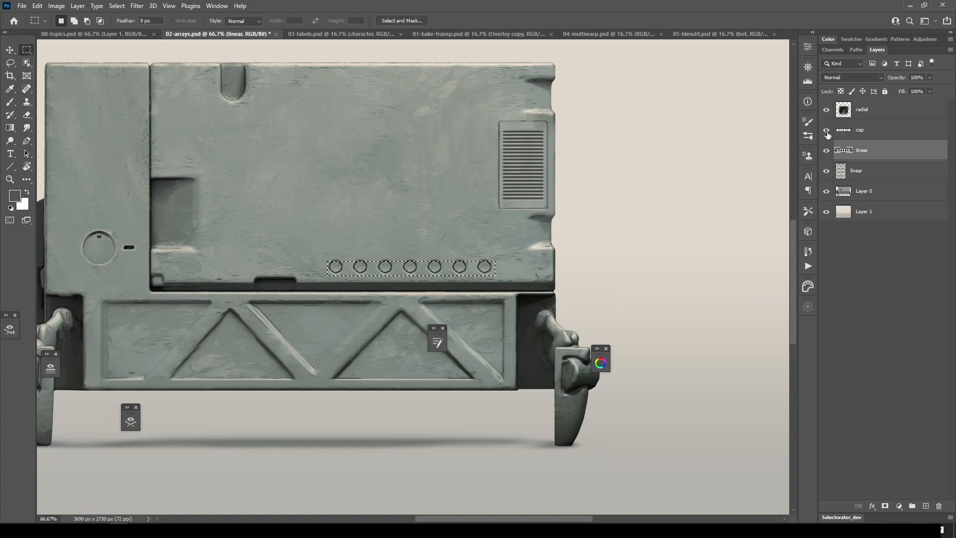
{"action": "left_click", "coordinate": [826, 130]}
{"action": "left_click", "coordinate": [826, 130]}
{"action": "left_click", "coordinate": [827, 150]}
{"action": "left_click", "coordinate": [827, 150]}
- Clear the selection, lasso individual caps on the cap layer and delete them
{"action": "left_click", "coordinate": [865, 130]}
{"action": "key", "text": "ctrl+d"}
{"action": "key", "text": "l"}
{"action": "mouse_move", "coordinate": [436, 250]}
{"action": "left_mouse_down"}
{"action": "mouse_move", "coordinate": [415, 281]}
{"action": "mouse_move", "coordinate": [414, 248]}
{"action": "left_mouse_up"}
{"action": "left_click_drag", "start_coordinate": [476, 256], "coordinate": [497, 239]}
{"action": "key", "text": "Delete"}
{"action": "key", "text": "ctrl+d"}
{"action": "left_click_drag", "start_coordinate": [527, 298], "coordinate": [556, 280]}
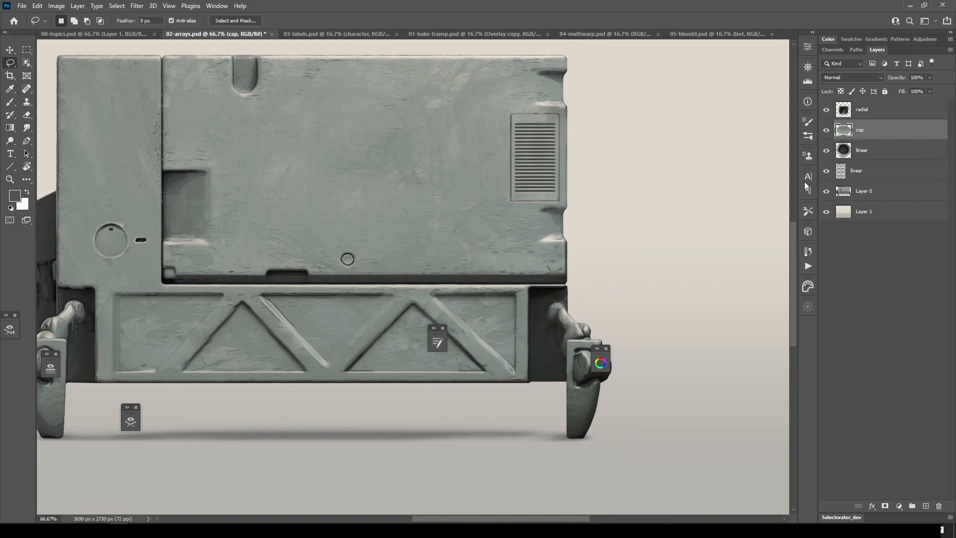
- Create a linear array of five copies of the cap and linear layers along X, cloned as Separate Layers (Smart Objects)
{"action": "left_click", "coordinate": [867, 155], "text": "ctrl"}
{"action": "key", "text": "F2"}
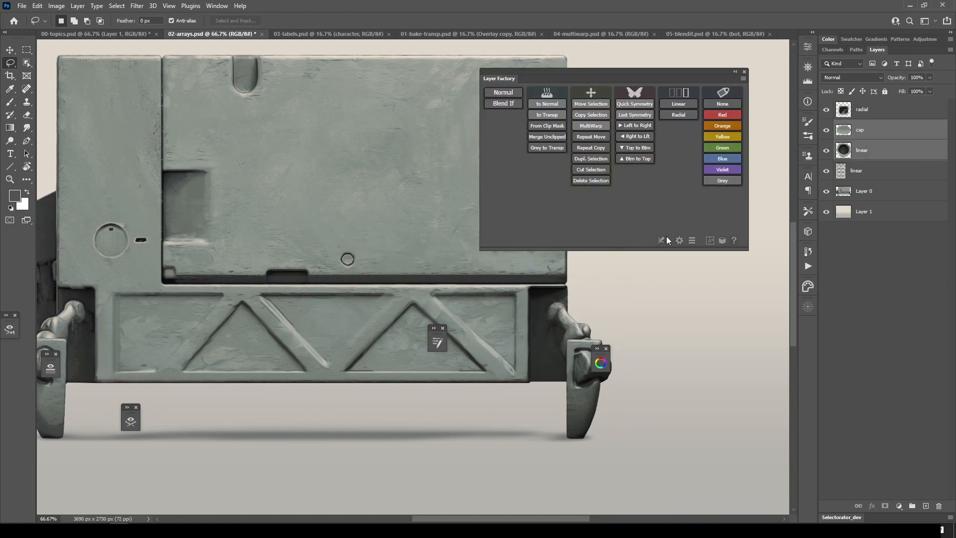
{"action": "left_click", "coordinate": [676, 107]}
{"action": "left_click", "coordinate": [530, 247]}
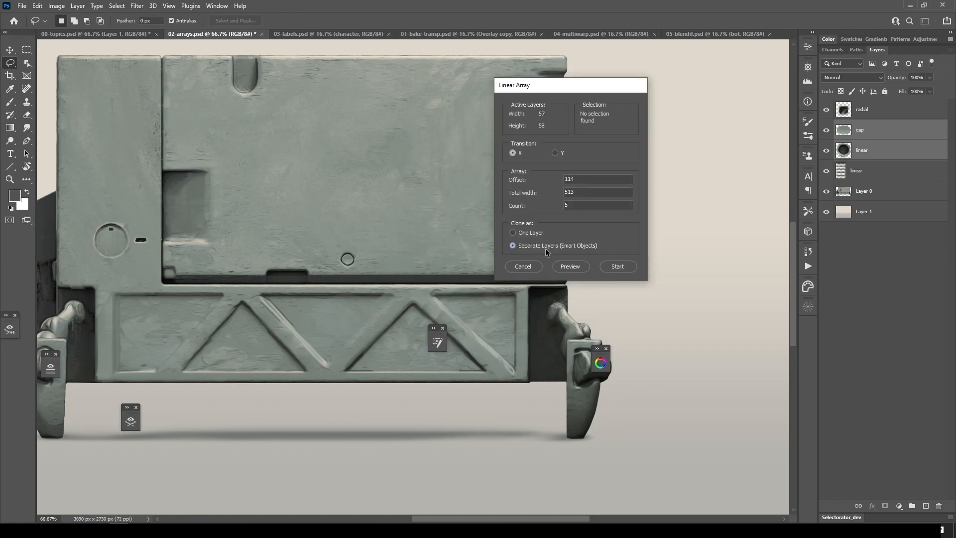
{"action": "left_click", "coordinate": [618, 267]}
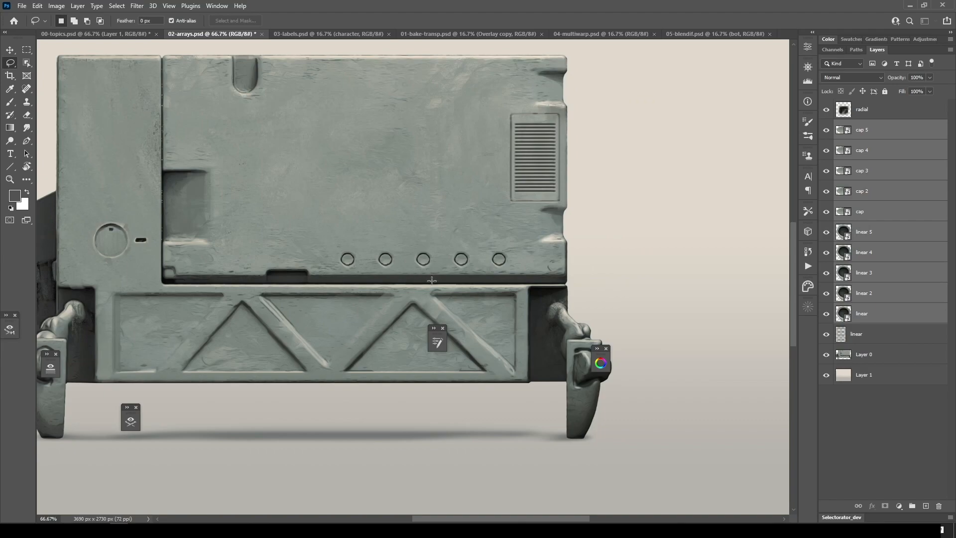
- Open the cap smart object, paint a small black slot near the cap's upper edge, and close its document
{"action": "left_click", "coordinate": [843, 233]}
{"action": "left_click", "coordinate": [842, 132]}
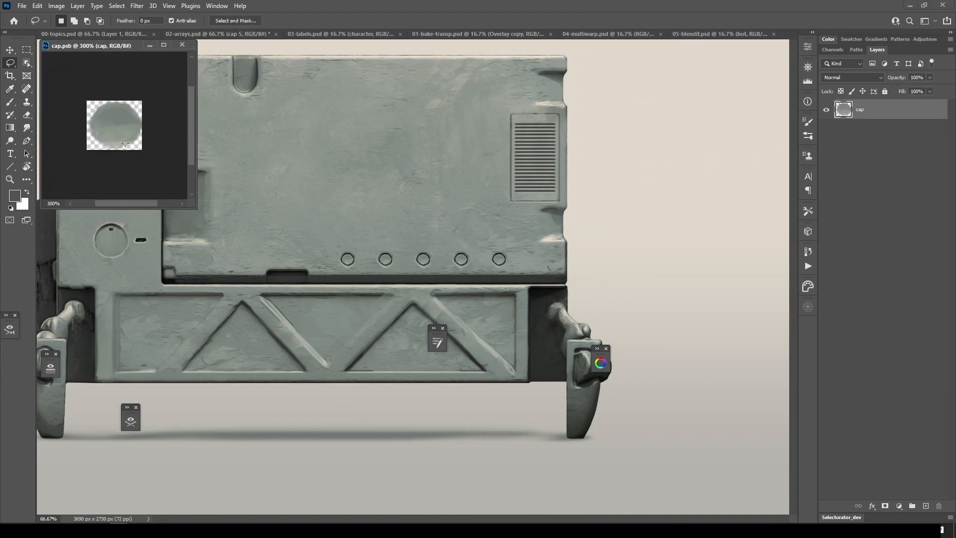
{"action": "key", "text": "b"}
{"action": "key", "text": "bracketleft"}
{"action": "key", "text": "bracketleft"}
{"action": "key", "text": "d"}
{"action": "left_click_drag", "start_coordinate": [112, 112], "coordinate": [116, 112]}
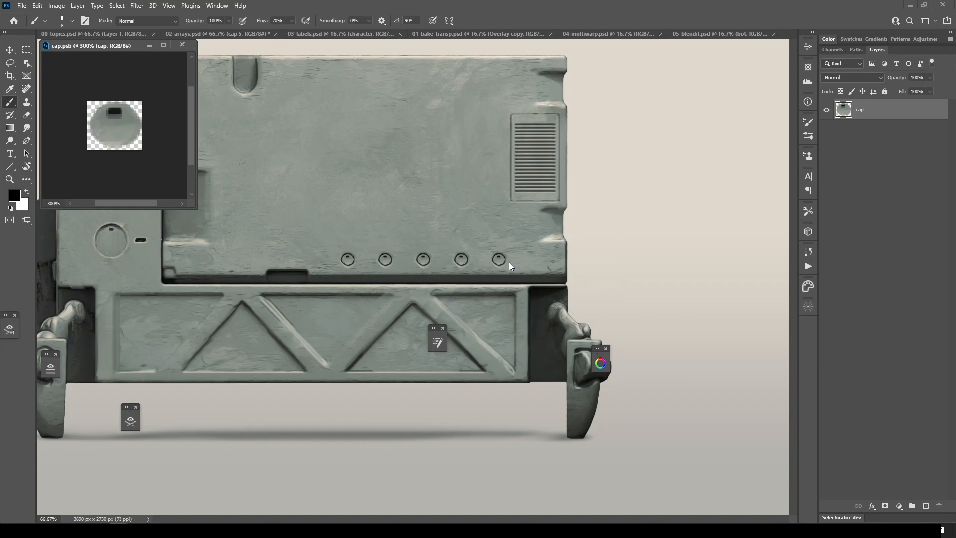
{"action": "left_click", "coordinate": [182, 44]}
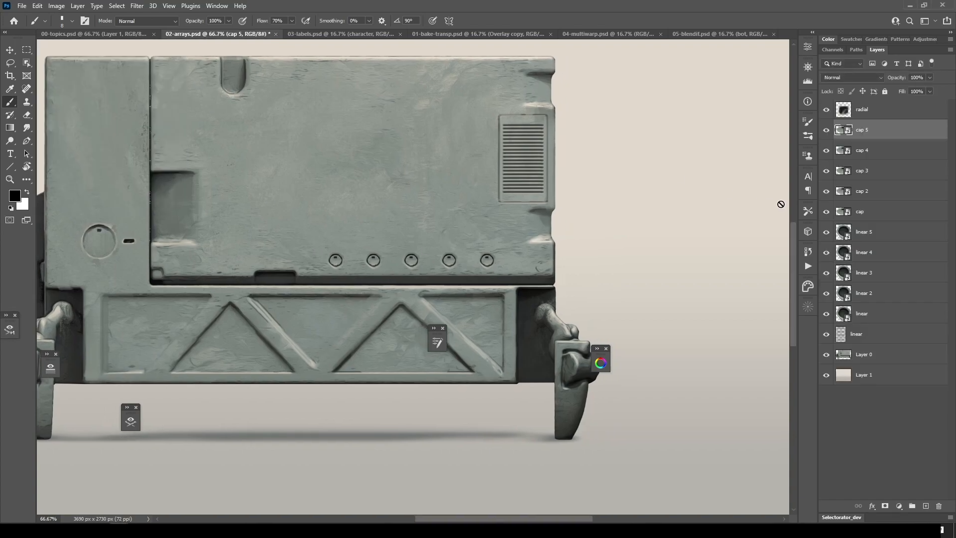
- Toggle the visibility of the cap 5 and cap 3 layers
{"action": "left_click", "coordinate": [826, 130]}
{"action": "left_click", "coordinate": [826, 171]}
{"action": "mouse_move", "coordinate": [525, 281]}
{"action": "left_mouse_down"}
{"action": "mouse_move", "coordinate": [533, 261]}
{"action": "mouse_move", "coordinate": [521, 264]}
{"action": "left_mouse_up"}
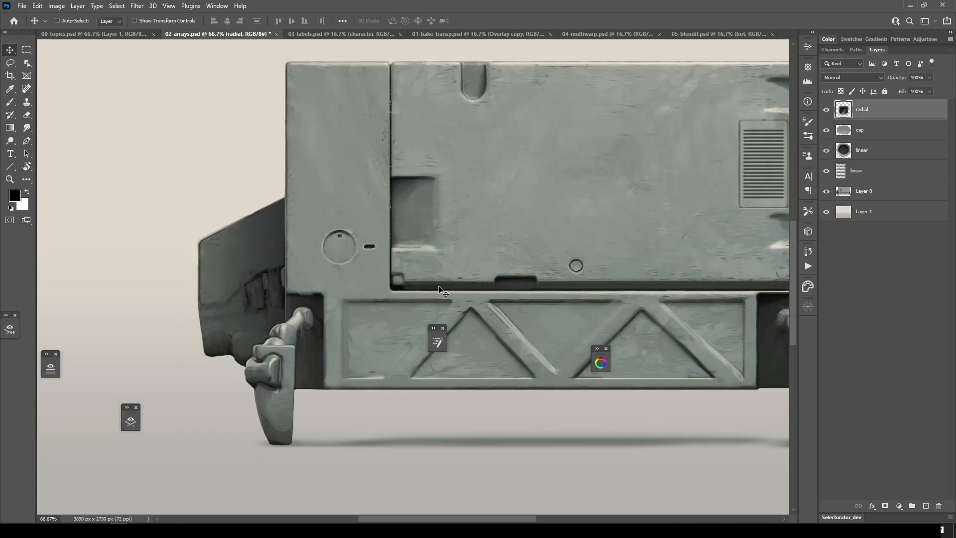
{"action": "mouse_move", "coordinate": [457, 274]}
{"action": "left_mouse_down"}
{"action": "mouse_move", "coordinate": [450, 286]}
{"action": "mouse_move", "coordinate": [455, 275]}
{"action": "mouse_move", "coordinate": [469, 281]}
{"action": "left_mouse_up"}
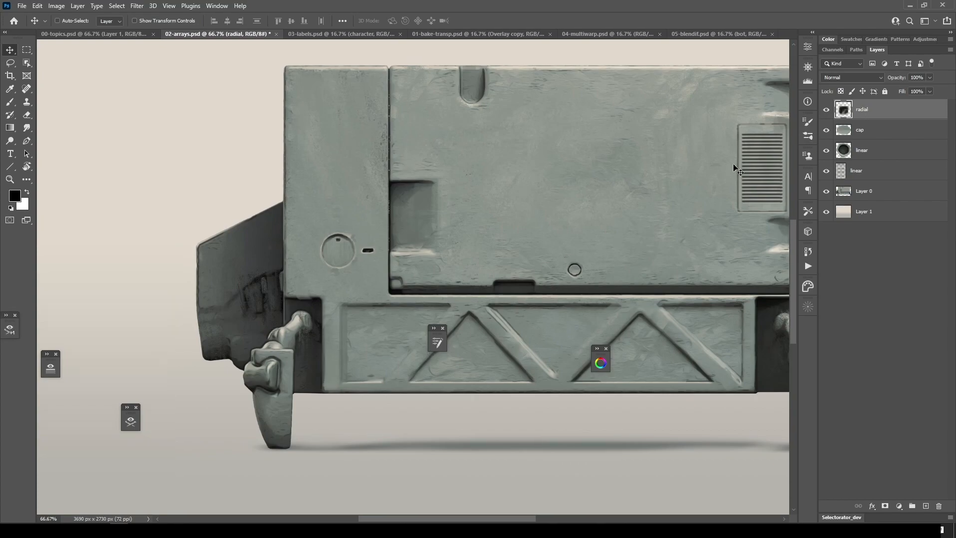
{"action": "key", "text": "F2"}
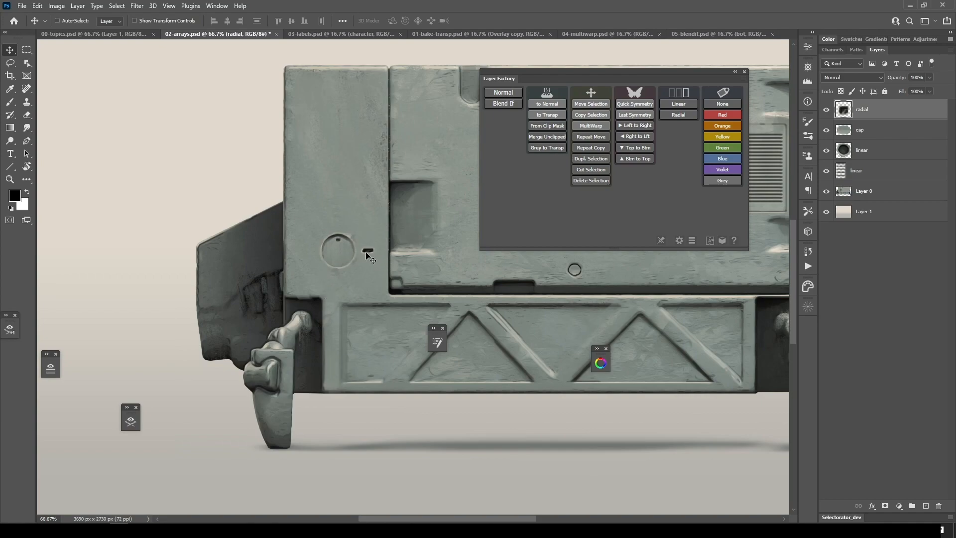
{"action": "left_click", "coordinate": [679, 115]}
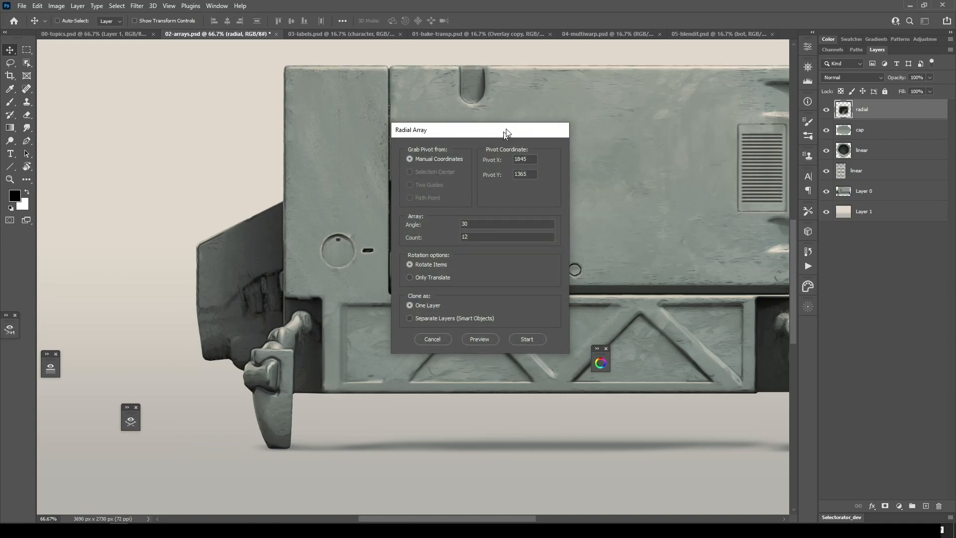
{"action": "left_click_drag", "start_coordinate": [504, 132], "coordinate": [539, 94]}
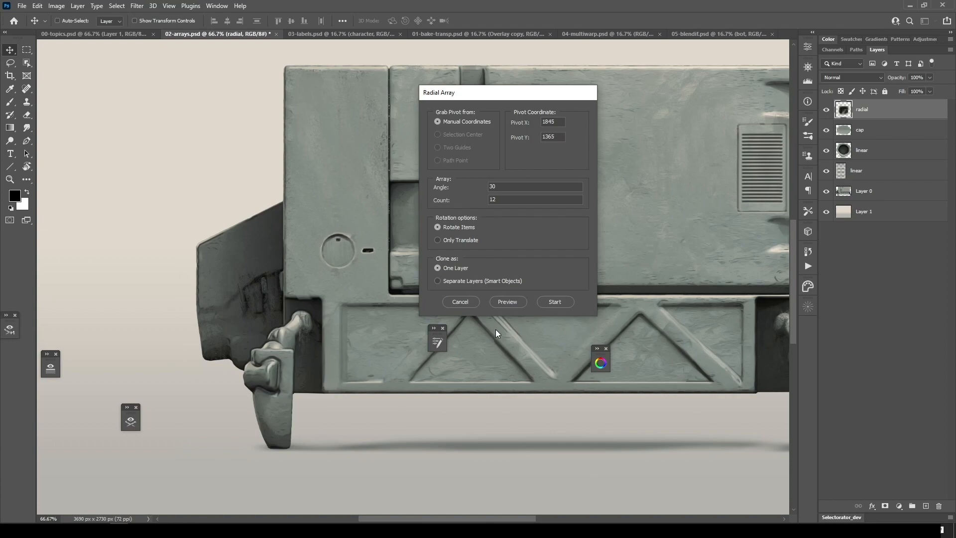
{"action": "left_click", "coordinate": [472, 302]}
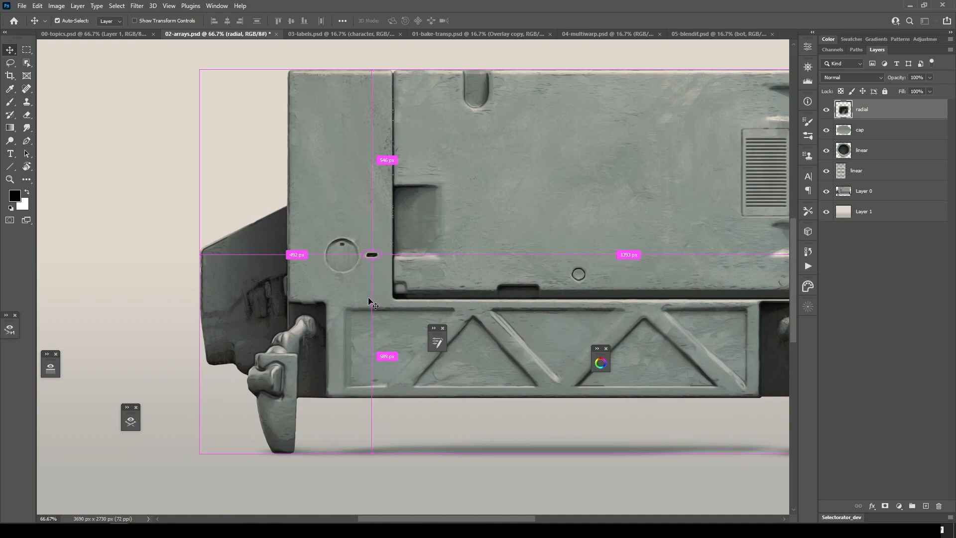
- Show the rulers, place two guides crossing at the large round cap's centre, about X 1321, Y 1341, and hide the guides
{"action": "key", "text": "ctrl+r"}
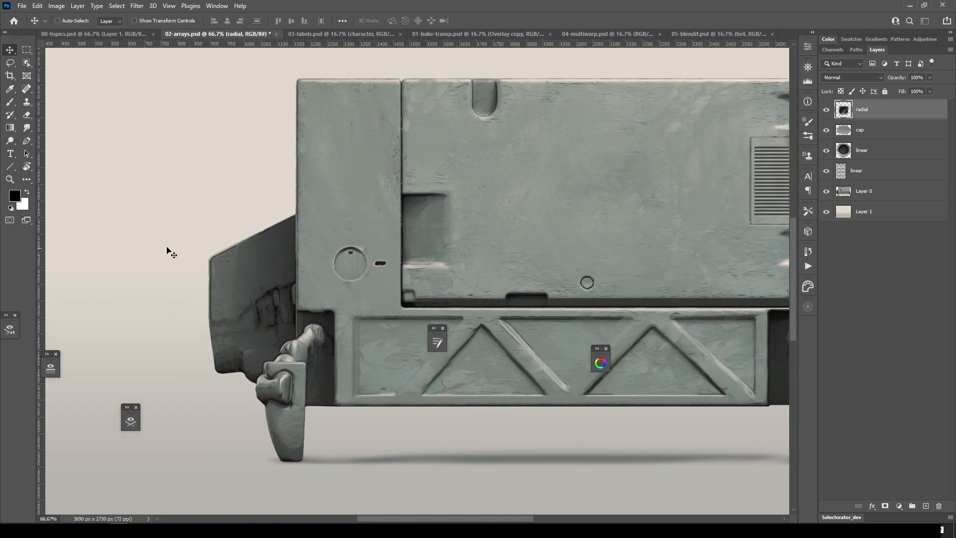
{"action": "left_click_drag", "start_coordinate": [40, 295], "coordinate": [351, 318]}
{"action": "left_click_drag", "start_coordinate": [424, 44], "coordinate": [432, 264]}
{"action": "left_click_drag", "start_coordinate": [364, 264], "coordinate": [378, 287]}
{"action": "key", "text": "ctrl+semicolon"}
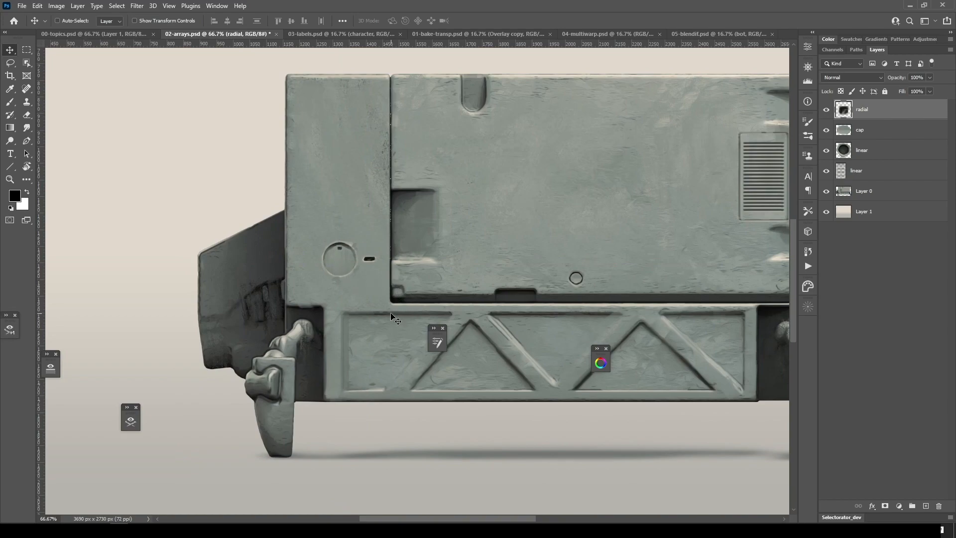
- Preview a radial array of the radial layer with the pivot from Two Guides, angle 30 and count 12
{"action": "key", "text": "ctrl+F1"}
{"action": "left_click", "coordinate": [678, 114]}
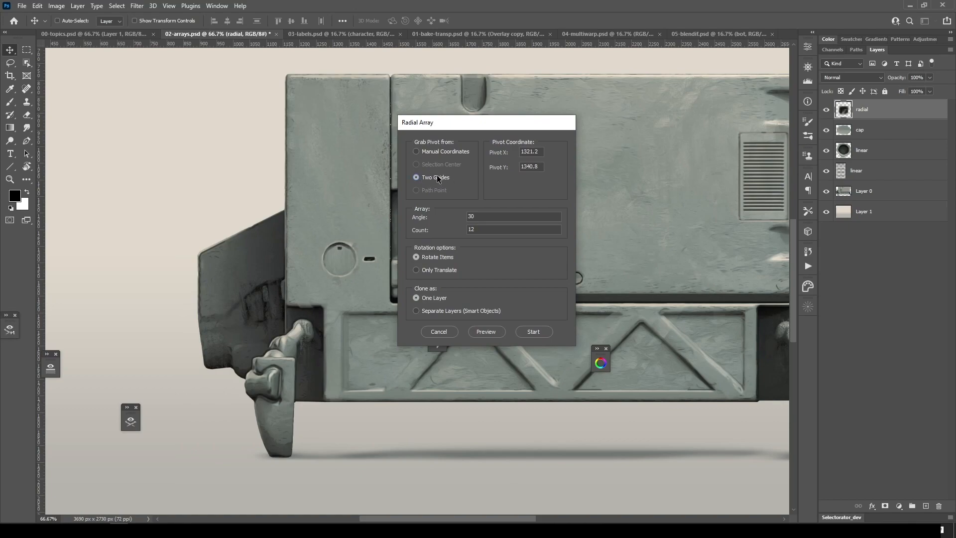
{"action": "left_click", "coordinate": [487, 332]}
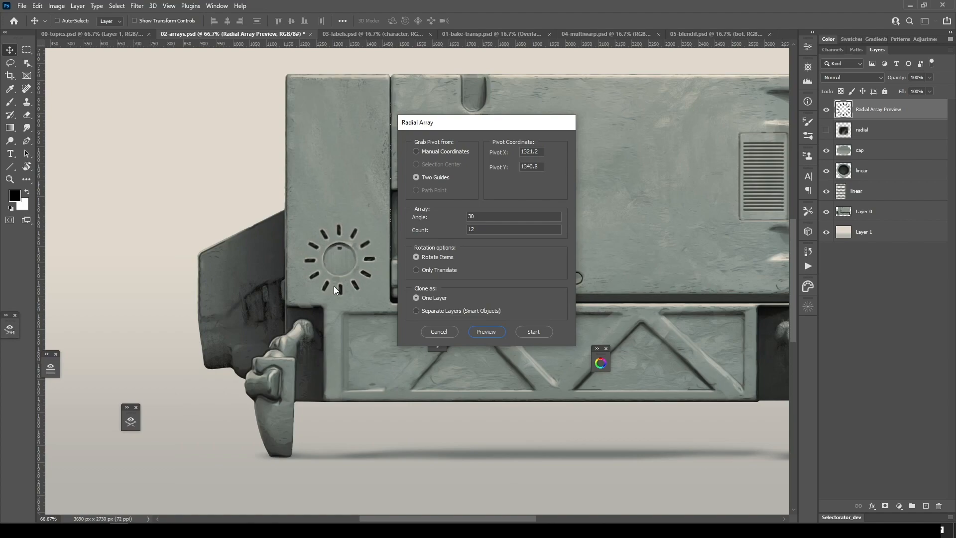
- Try a count of 7 for the radial array, and preview it with an angle of 30
{"action": "double_click", "coordinate": [475, 216]}
{"action": "key", "text": "Tab"}
{"action": "type", "text": "7"}
{"action": "key", "text": "Return"}
{"action": "left_click_drag", "start_coordinate": [483, 218], "coordinate": [467, 214]}
{"action": "type", "text": "30"}
{"action": "left_click", "coordinate": [493, 331]}
- Preview the radial array with Only Translate at an angle of 60, and again with a count of 12
{"action": "type", "text": "60"}
{"action": "left_click", "coordinate": [445, 271]}
{"action": "left_click", "coordinate": [485, 332]}
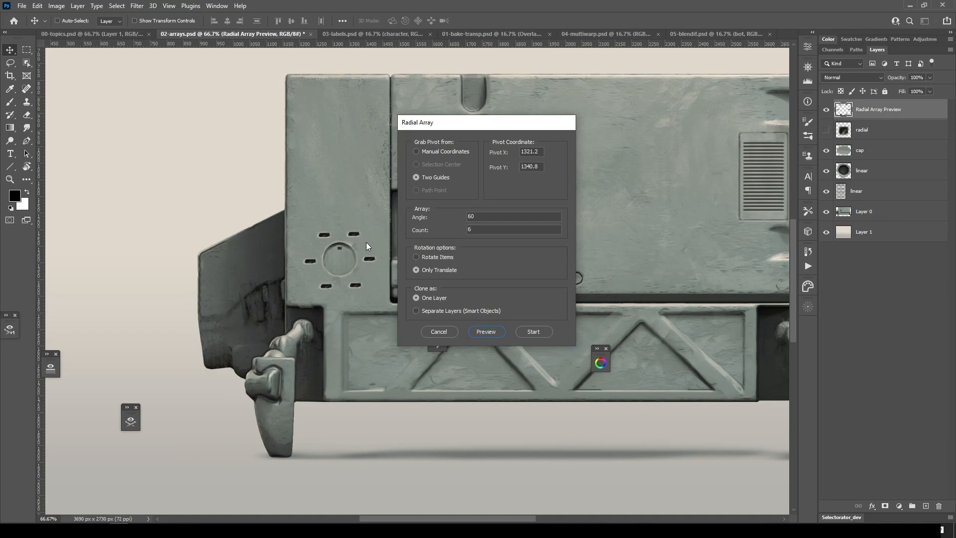
{"action": "double_click", "coordinate": [468, 229]}
{"action": "type", "text": "12"}
{"action": "left_click", "coordinate": [486, 331]}
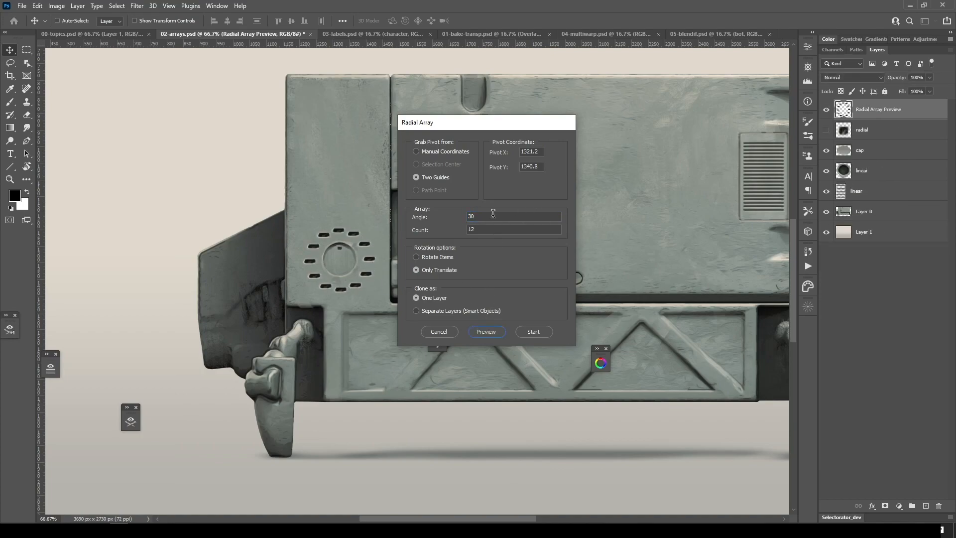
- Set the radial array to Rotate Items and clone as Separate Layers (Smart Objects), preview it and apply it
{"action": "left_click", "coordinate": [438, 312]}
{"action": "left_click", "coordinate": [489, 333]}
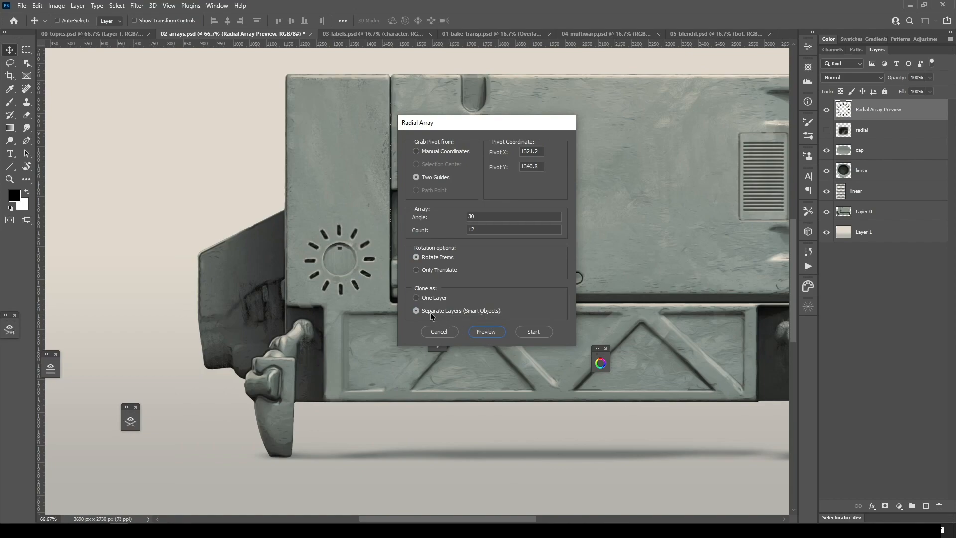
{"action": "left_click", "coordinate": [518, 333]}
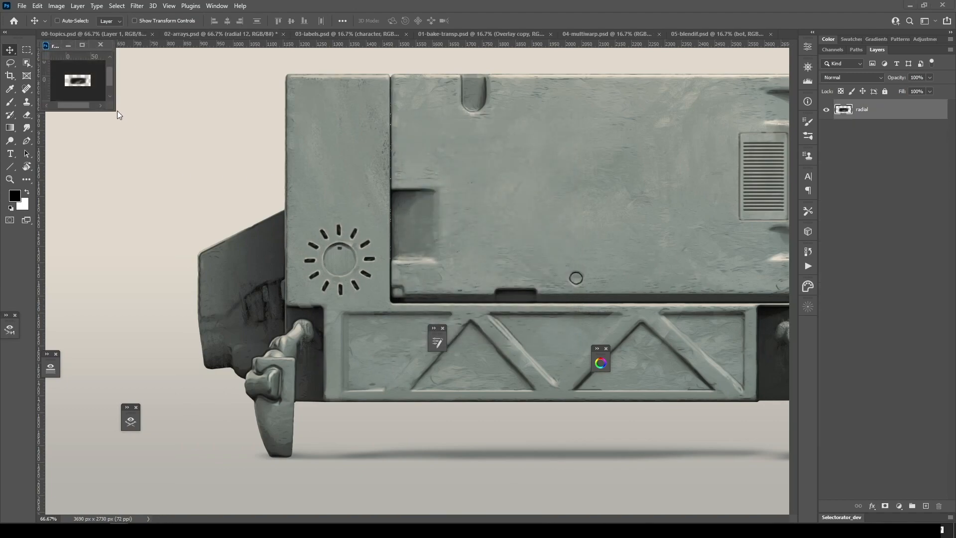
- Enlarge the radial smart object's document, brush a lighter interior into the dark slot, and close the document
{"action": "left_click_drag", "start_coordinate": [116, 110], "coordinate": [177, 216]}
{"action": "key", "text": "ctrl+plus"}
{"action": "key", "text": "ctrl+plus"}
{"action": "key", "text": "b"}
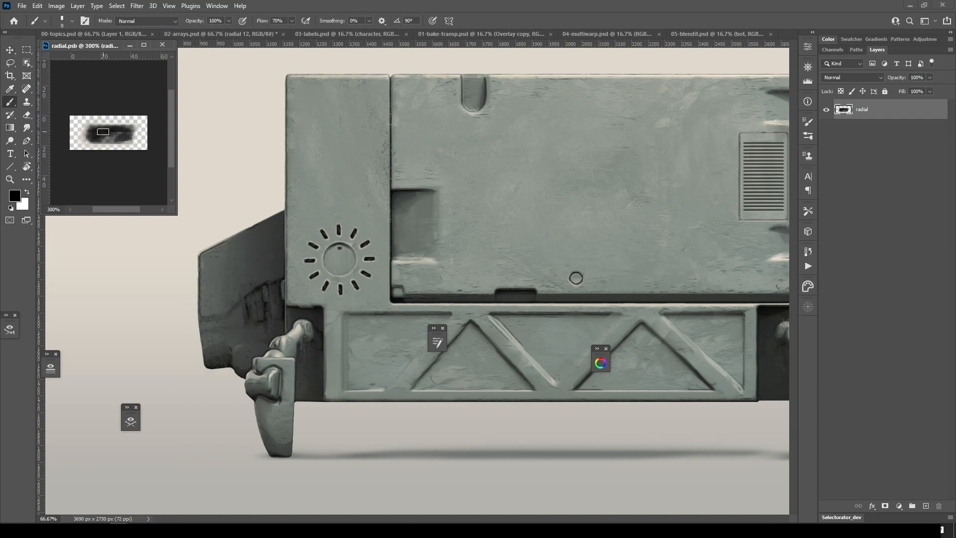
{"action": "left_click", "coordinate": [105, 138], "text": "alt"}
{"action": "left_click", "coordinate": [101, 135], "text": "alt"}
{"action": "key", "text": "shift+alt+r"}
{"action": "left_click_drag", "start_coordinate": [99, 134], "coordinate": [122, 133]}
{"action": "key", "text": "ctrl+w"}
{"action": "left_click_drag", "start_coordinate": [473, 299], "coordinate": [379, 304]}
{"action": "left_click_drag", "start_coordinate": [485, 272], "coordinate": [439, 271]}
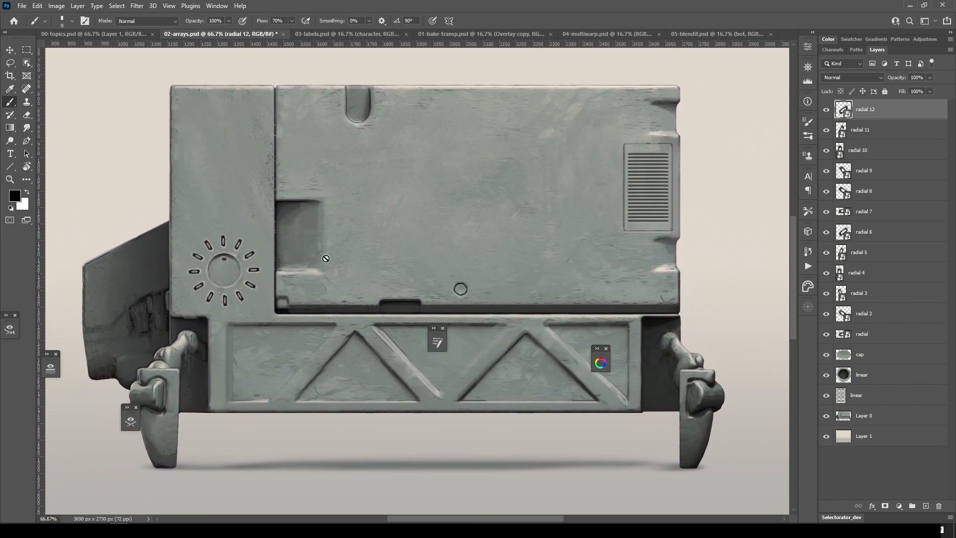
- Tick off New Module: Arrays and underline New Module: Labels in 00-topics.psd, and switch to 03-labels.psd
{"action": "key", "text": "ctrl+shift+Tab"}
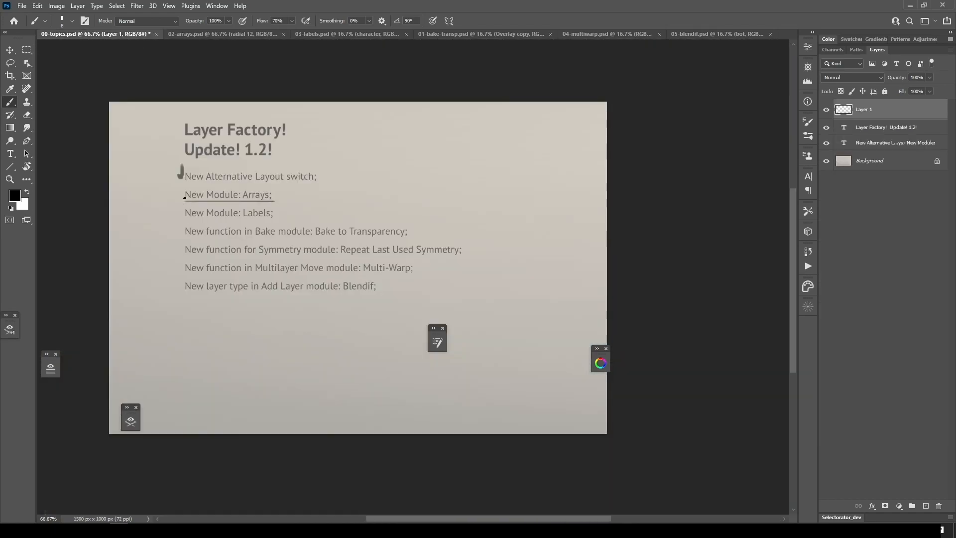
{"action": "mouse_move", "coordinate": [178, 182]}
{"action": "left_mouse_down"}
{"action": "mouse_move", "coordinate": [175, 195]}
{"action": "mouse_move", "coordinate": [293, 218]}
{"action": "left_mouse_up"}
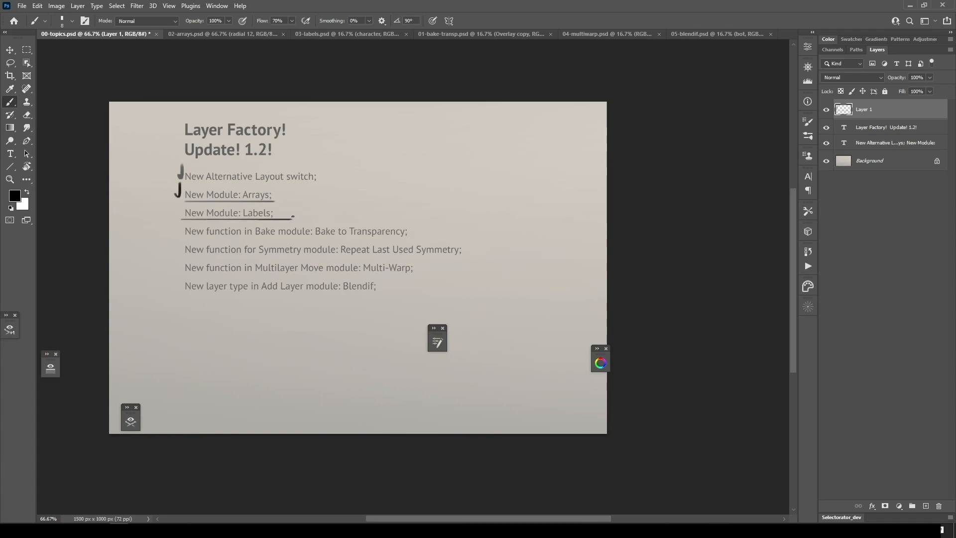
{"action": "key", "text": "ctrl+Tab"}
{"action": "key", "text": "ctrl+Tab"}
{"action": "left_click_drag", "start_coordinate": [532, 296], "coordinate": [546, 300]}
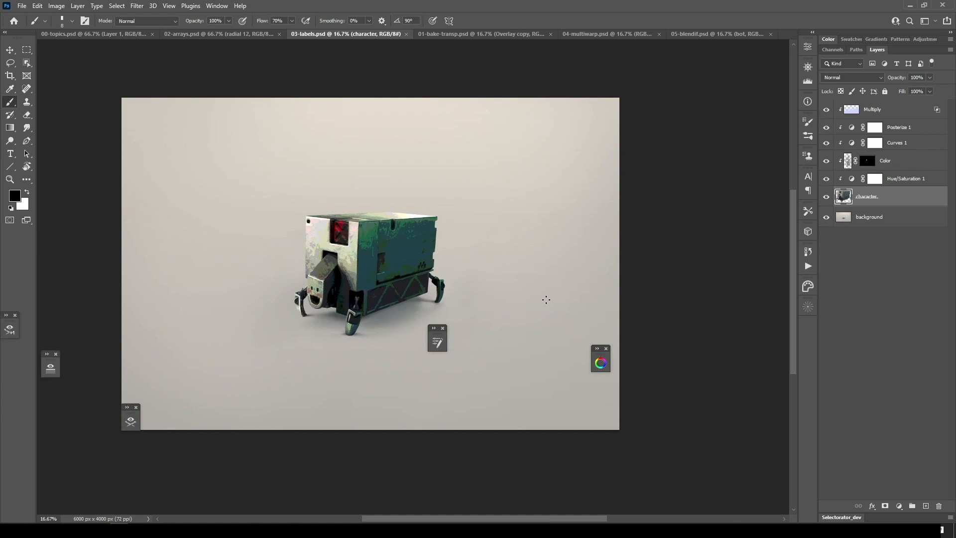
- Label the Color and Multiply layers red with the Layer Factory Labels module
{"action": "left_click_drag", "start_coordinate": [559, 247], "coordinate": [566, 241]}
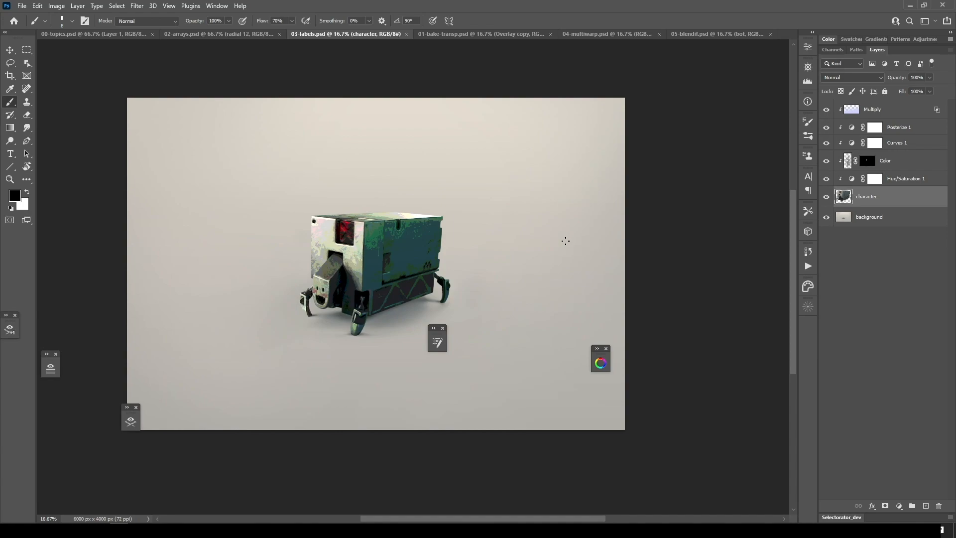
{"action": "key", "text": "F2"}
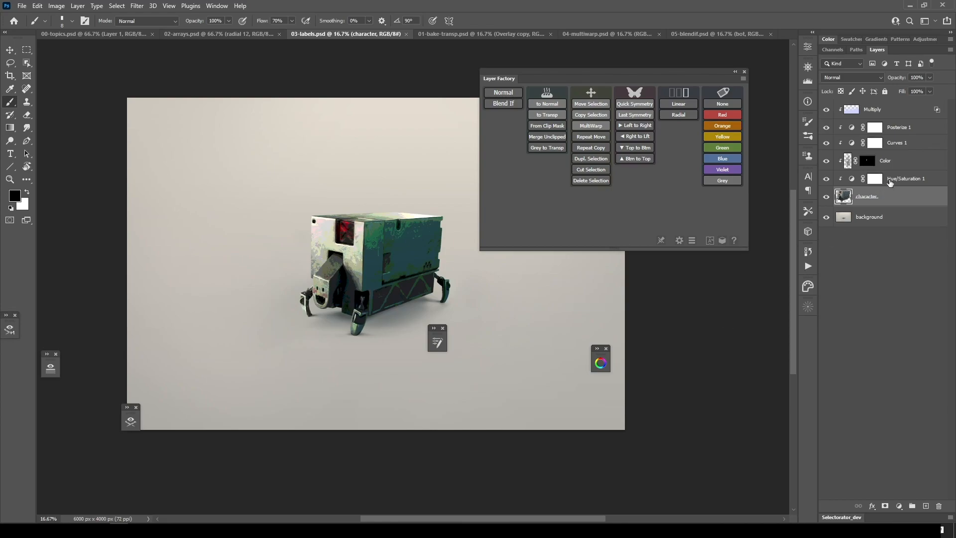
{"action": "left_click", "coordinate": [900, 163]}
{"action": "left_click", "coordinate": [894, 115], "text": "ctrl"}
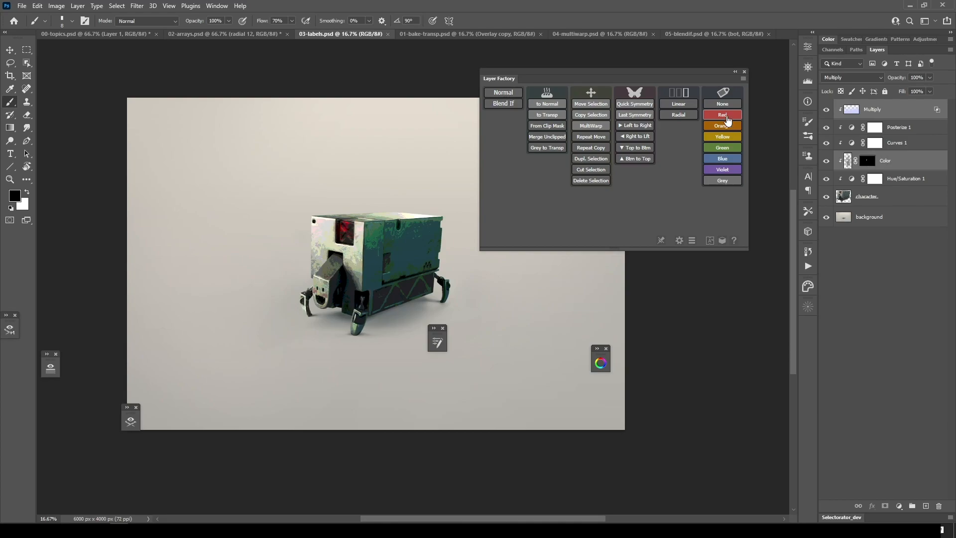
{"action": "left_click", "coordinate": [723, 115]}
- Label the Posterize 1, Curves 1 and Hue/Saturation 1 layers orange, and reselect the character layer
{"action": "left_click", "coordinate": [902, 127]}
{"action": "left_click", "coordinate": [901, 143], "text": "ctrl"}
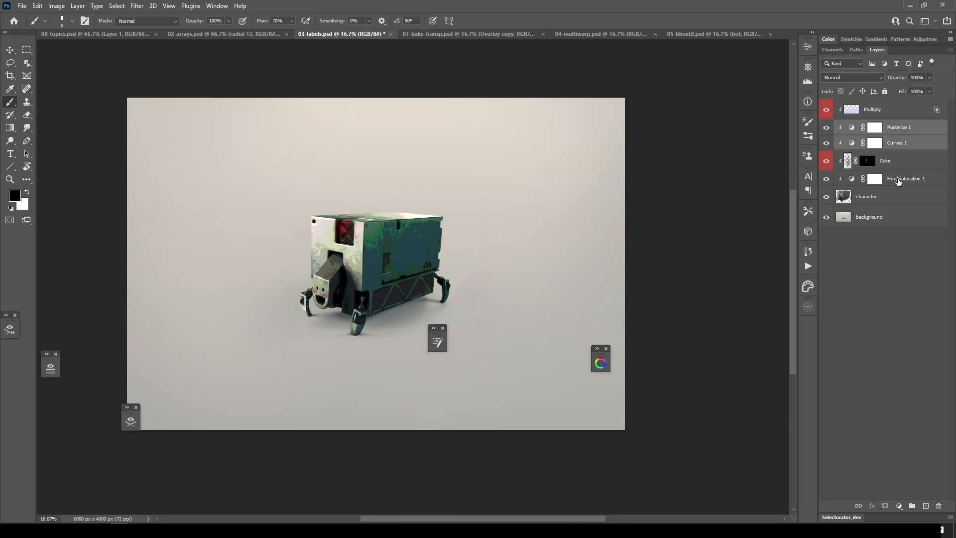
{"action": "left_click", "coordinate": [897, 181], "text": "ctrl"}
{"action": "key", "text": "F2"}
{"action": "left_click", "coordinate": [723, 126]}
{"action": "left_click", "coordinate": [847, 197]}
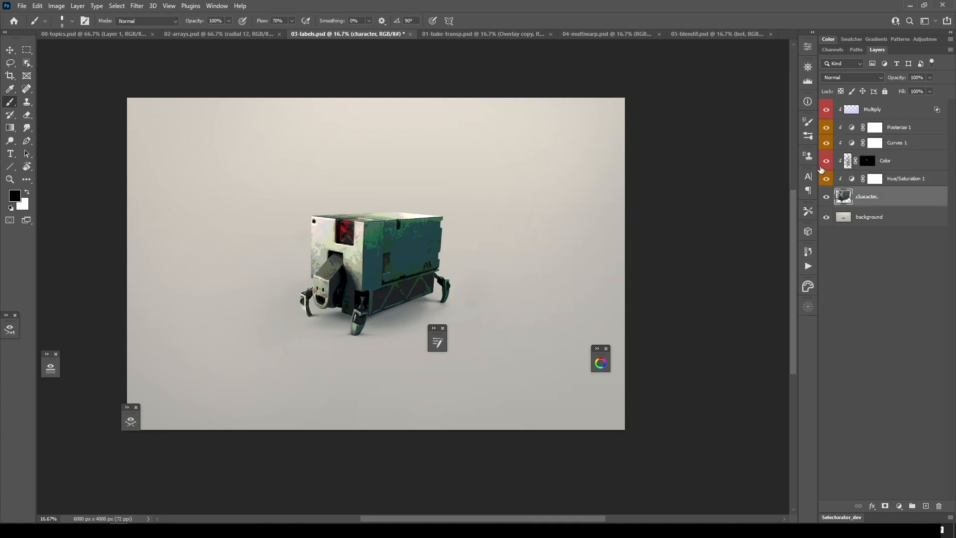
- Use the label functions to select all red-labelled layers and all orange-labelled layers, alternating between the two groups
{"action": "left_click", "coordinate": [889, 178]}
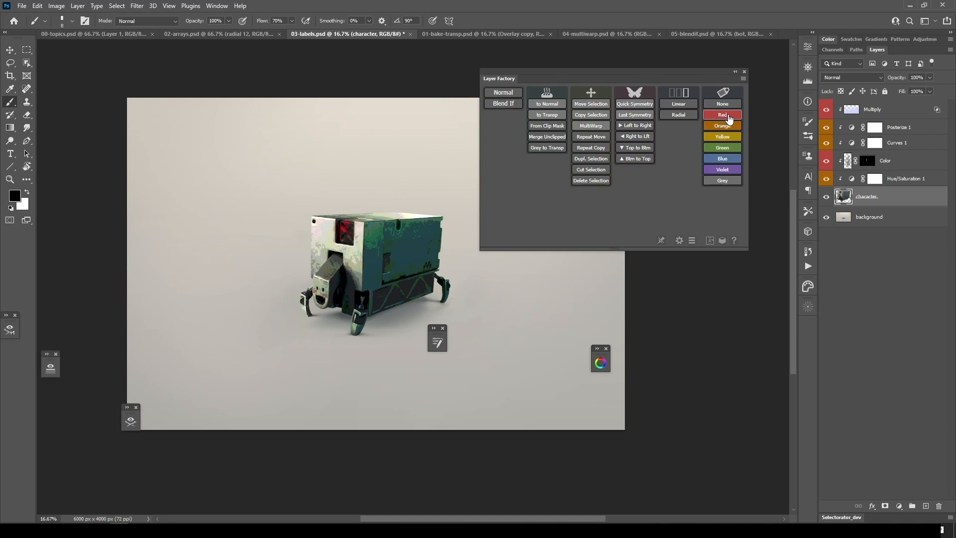
{"action": "left_click", "coordinate": [721, 117]}
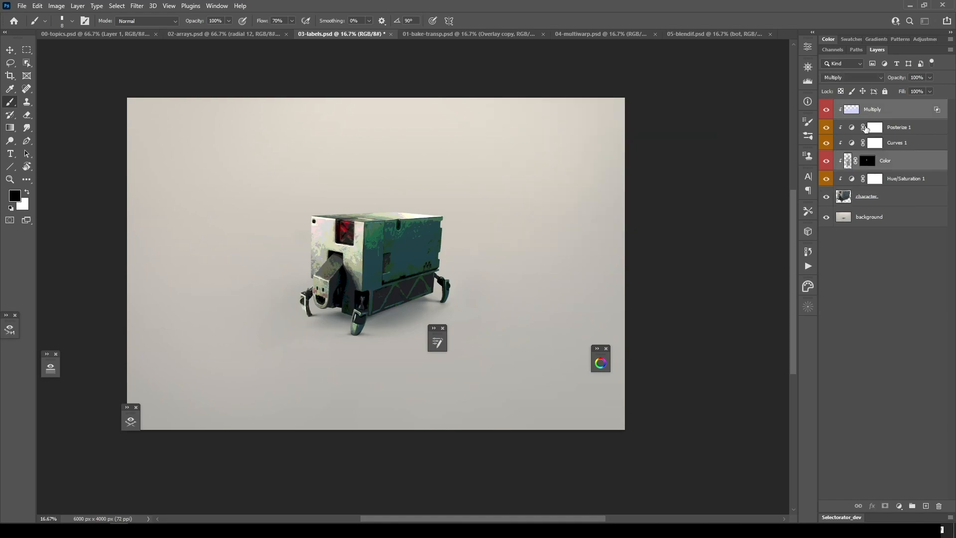
{"action": "key", "text": "F2"}
{"action": "left_click", "coordinate": [718, 129]}
{"action": "key", "text": "F2"}
{"action": "left_click", "coordinate": [722, 118]}
{"action": "key", "text": "F2"}
{"action": "left_click", "coordinate": [718, 129]}
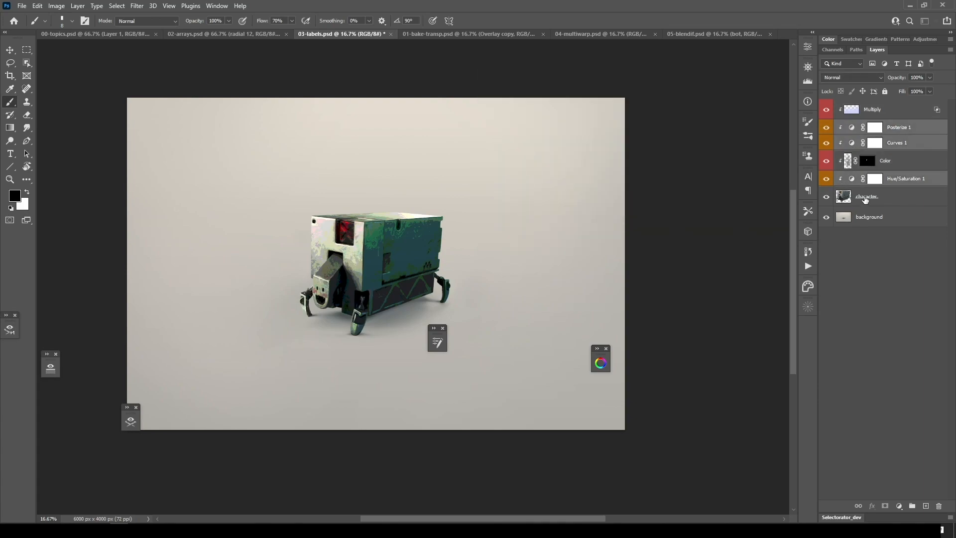
- With the character layer selected, hide all red-labelled layers and all orange-labelled layers using the label functions
{"action": "left_click", "coordinate": [869, 197]}
{"action": "key", "text": "F2"}
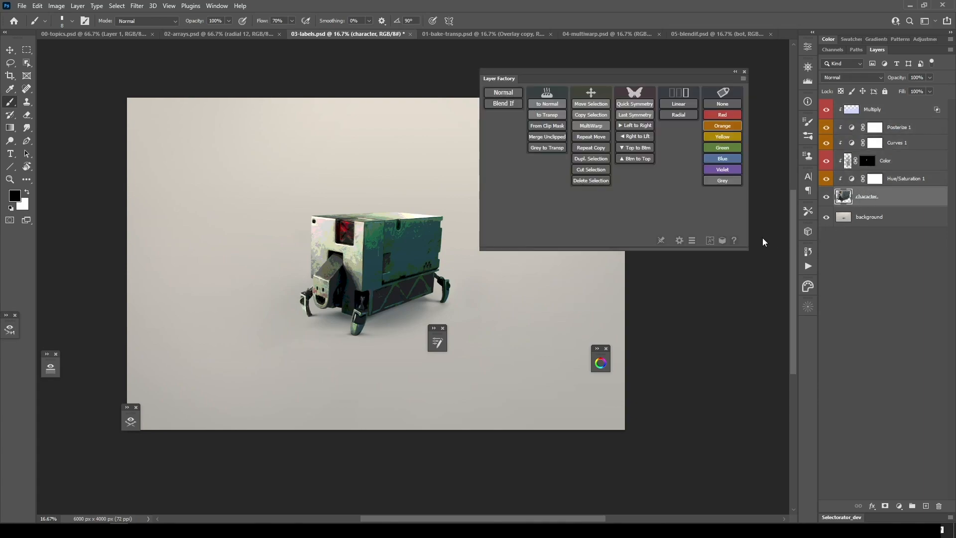
{"action": "left_click", "coordinate": [723, 117]}
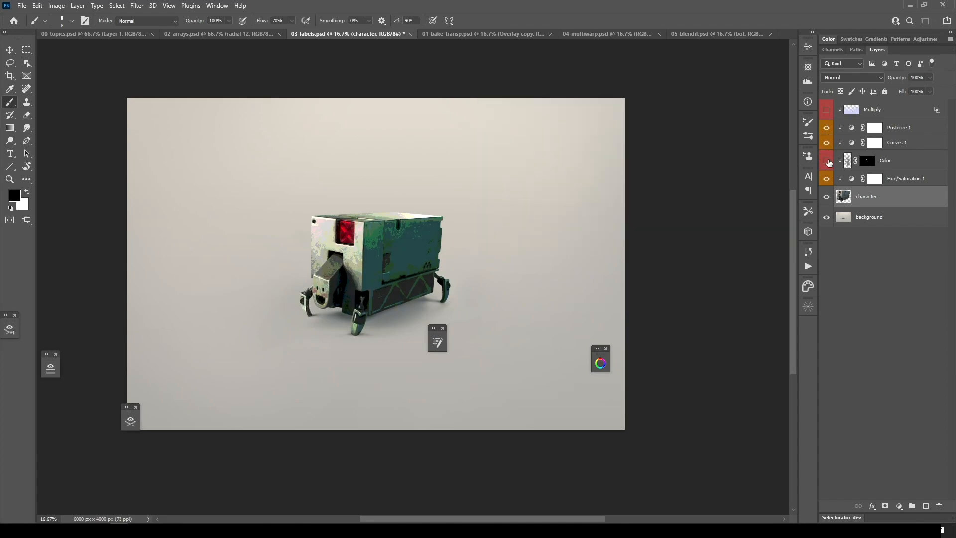
{"action": "key", "text": "F2"}
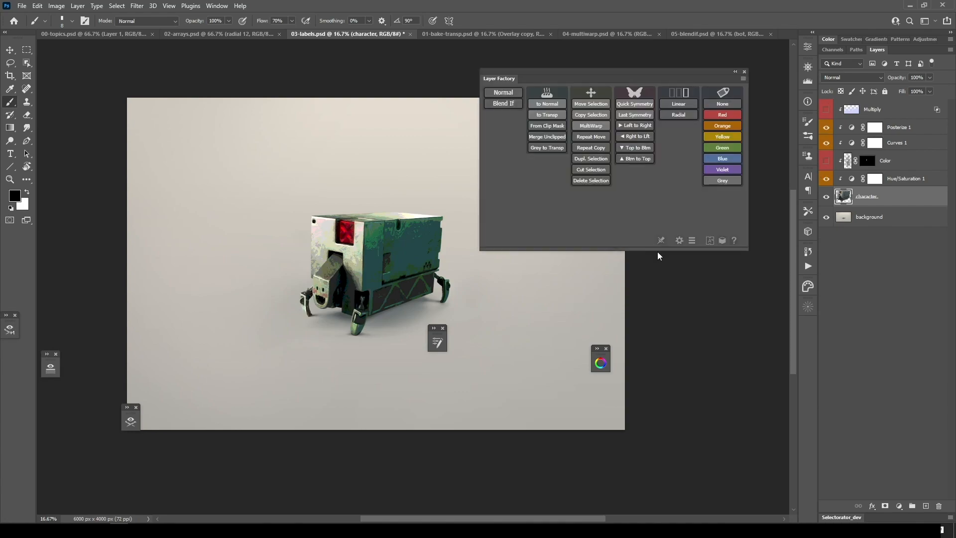
{"action": "left_click", "coordinate": [723, 125]}
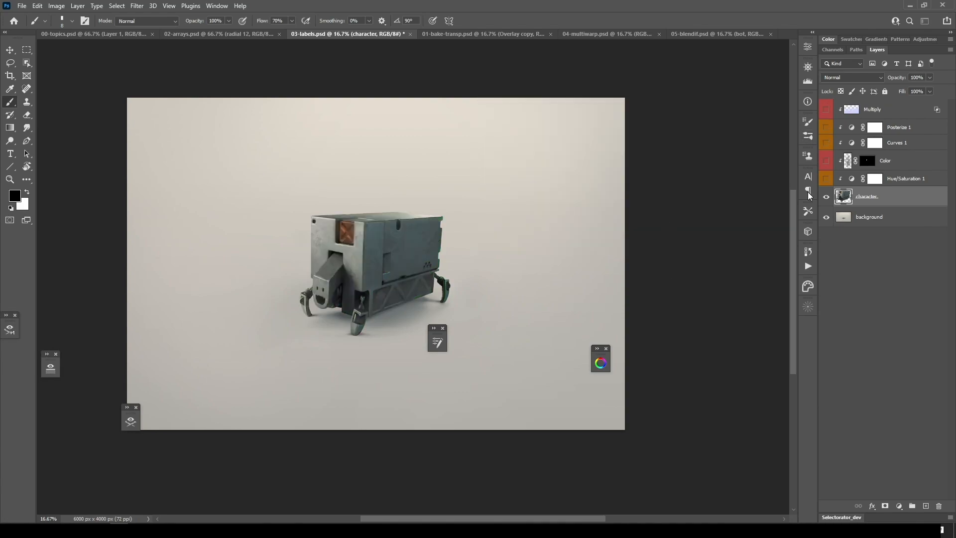
- Show the red-labelled and orange-labelled layers again using the label functions
{"action": "key", "text": "F2"}
{"action": "left_click", "coordinate": [728, 121]}
{"action": "key", "text": "F2"}
{"action": "left_click", "coordinate": [703, 170]}
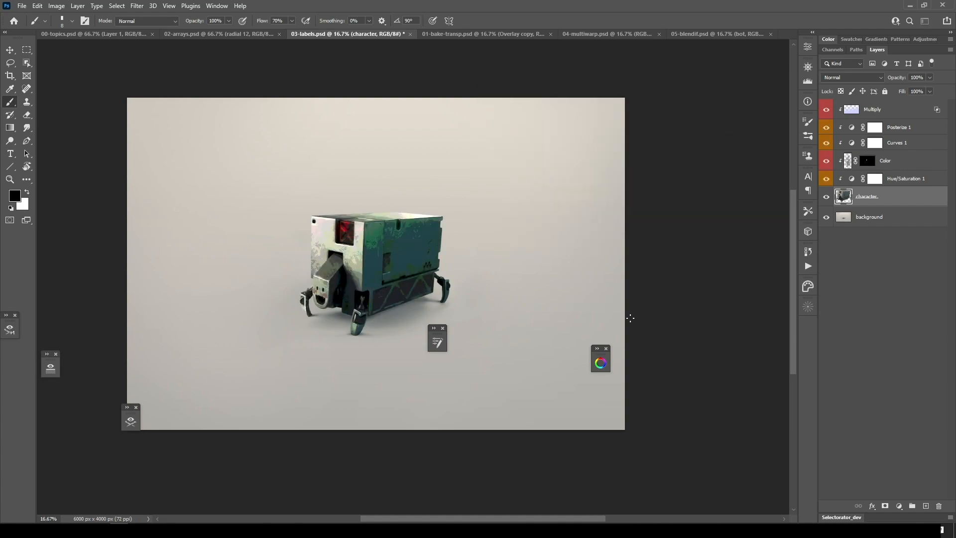
- Select layers by red label and by no label, clear the colour labels from all layers, and select the Multiply layer
{"action": "key", "text": "F2"}
{"action": "left_click", "coordinate": [715, 118]}
{"action": "key", "text": "F2"}
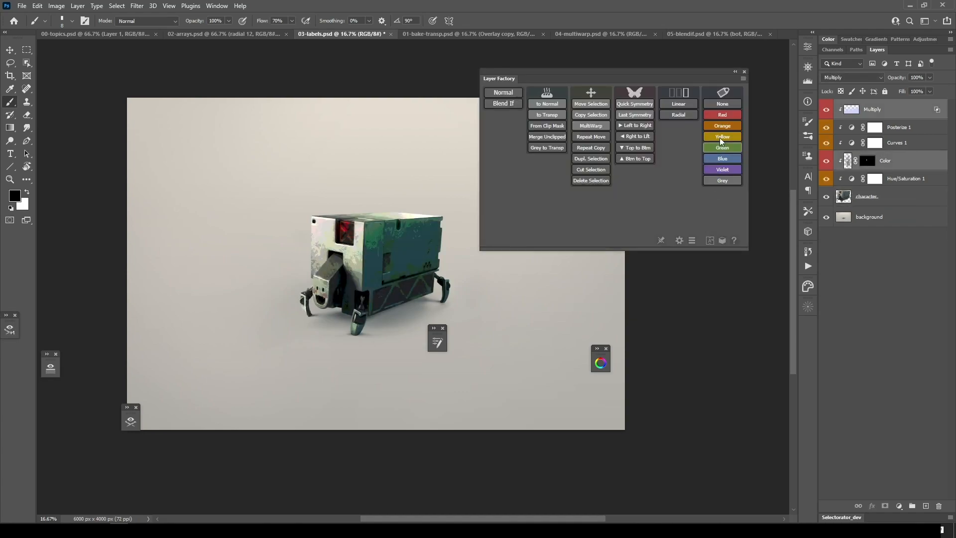
{"action": "left_click", "coordinate": [725, 117]}
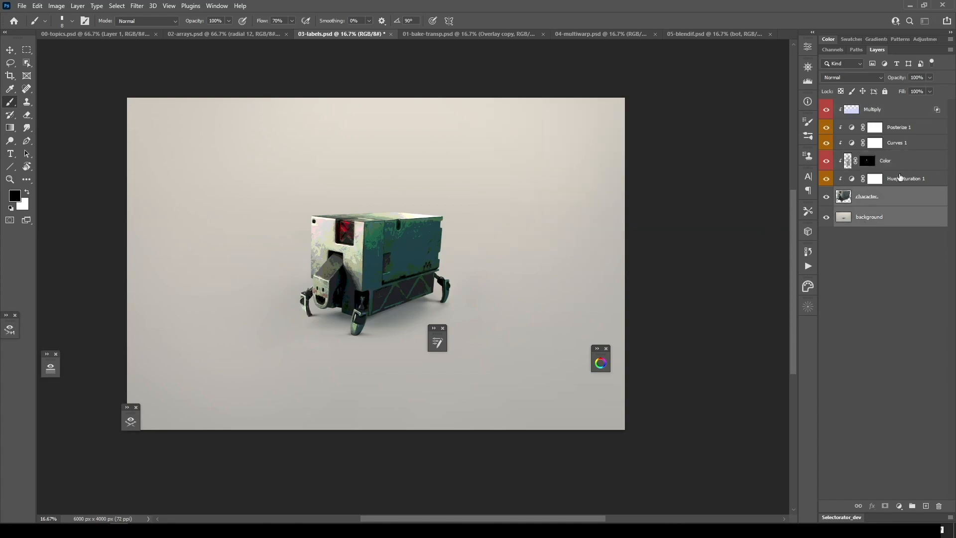
{"action": "left_click", "coordinate": [893, 189]}
{"action": "left_click", "coordinate": [901, 109]}
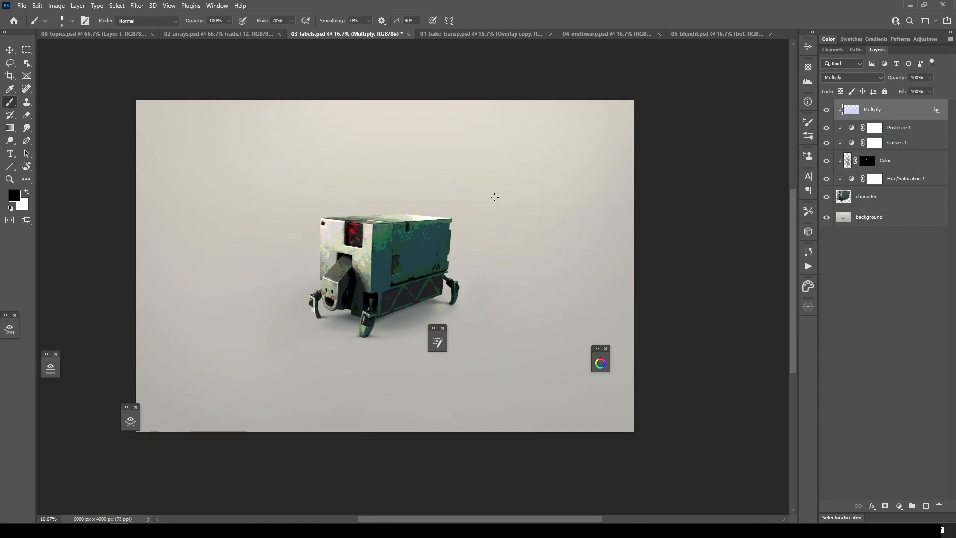
- In 00-topics.psd, tick off New Module: Labels and underline New function in Bake module: Bake to Transparency
{"action": "left_click", "coordinate": [116, 35]}
{"action": "left_click_drag", "start_coordinate": [181, 201], "coordinate": [175, 213]}
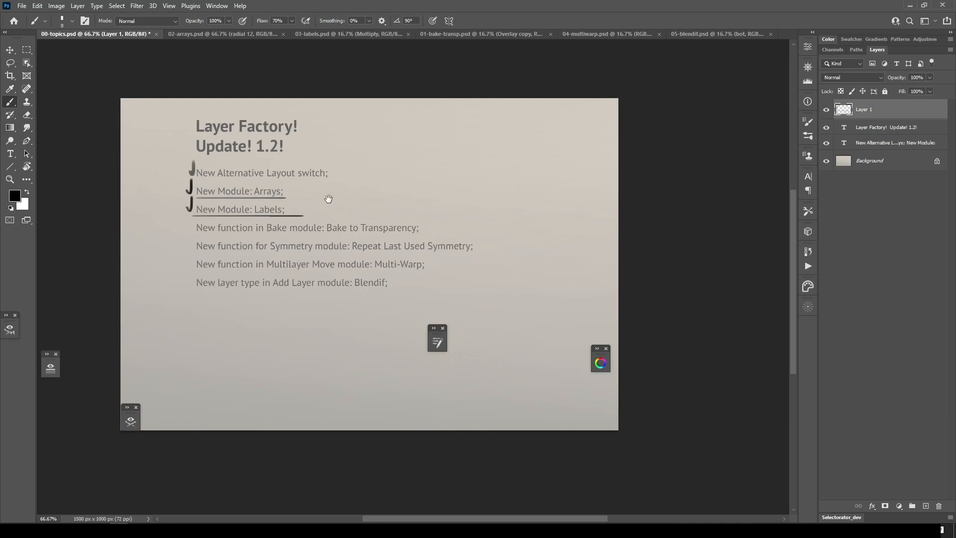
{"action": "left_click_drag", "start_coordinate": [232, 245], "coordinate": [231, 262]}
{"action": "left_click_drag", "start_coordinate": [273, 305], "coordinate": [278, 271]}
{"action": "left_click_drag", "start_coordinate": [341, 303], "coordinate": [366, 274]}
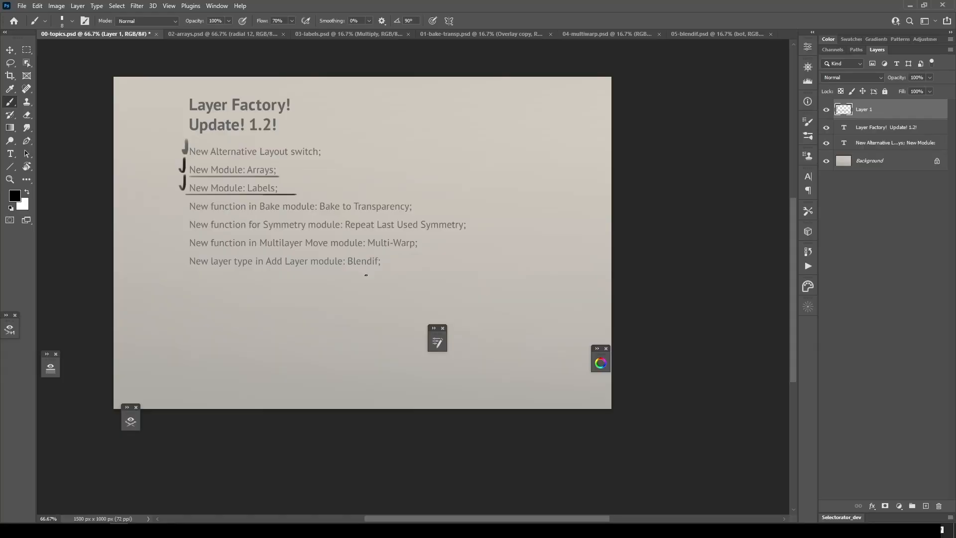
{"action": "mouse_move", "coordinate": [195, 216]}
{"action": "left_mouse_down"}
{"action": "mouse_move", "coordinate": [441, 215]}
{"action": "mouse_move", "coordinate": [190, 212]}
{"action": "left_mouse_up"}
{"action": "key", "text": "ctrl+z"}
{"action": "left_click_drag", "start_coordinate": [253, 267], "coordinate": [249, 261]}
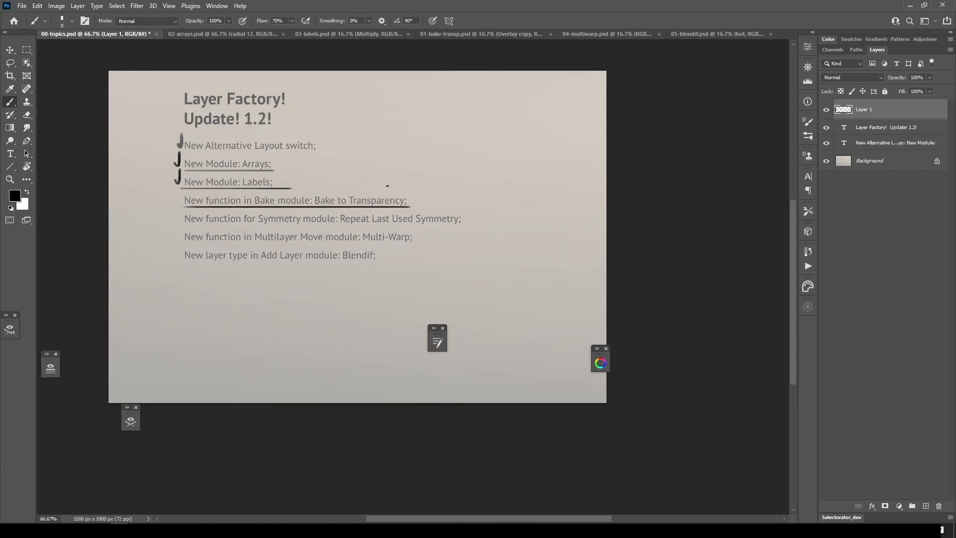
- Switch to 01-bake-transp.psd and inspect the bake to normal layers, toggling the Overlay layer's visibility and leaving it hidden
{"action": "left_click", "coordinate": [494, 34]}
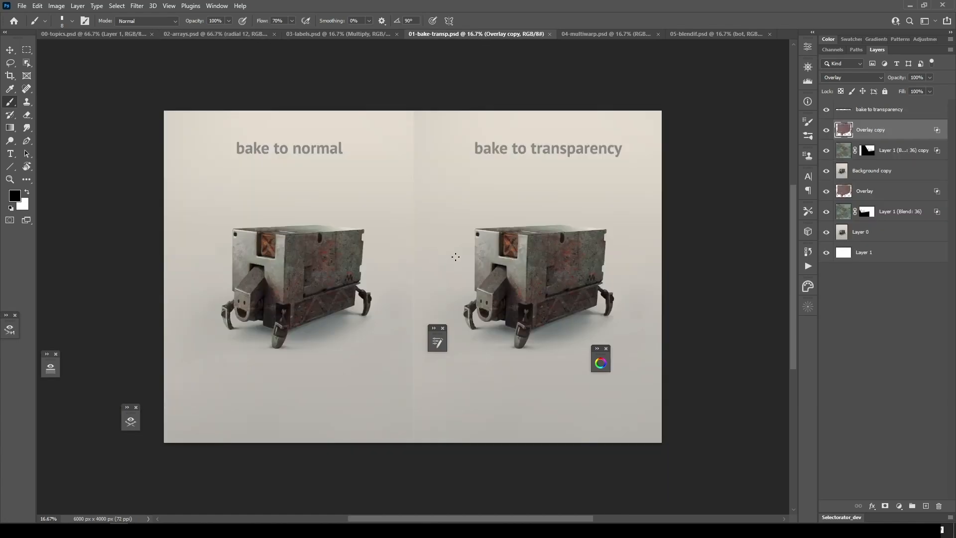
{"action": "left_click_drag", "start_coordinate": [461, 245], "coordinate": [478, 249]}
{"action": "left_click_drag", "start_coordinate": [500, 286], "coordinate": [508, 273]}
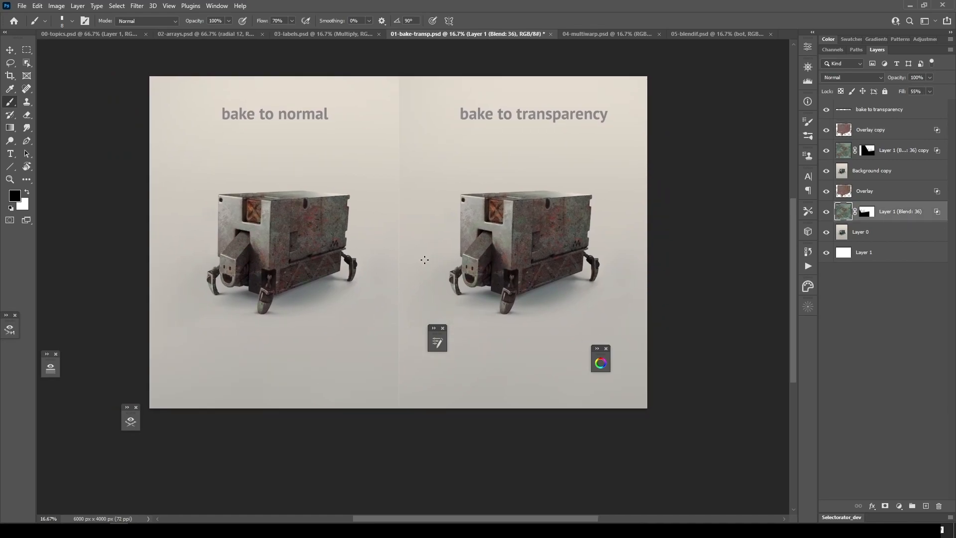
{"action": "key", "text": "F2"}
{"action": "left_click", "coordinate": [885, 232]}
{"action": "left_click", "coordinate": [849, 219]}
{"action": "left_click", "coordinate": [844, 192]}
{"action": "left_click", "coordinate": [828, 193]}
{"action": "left_click", "coordinate": [828, 192]}
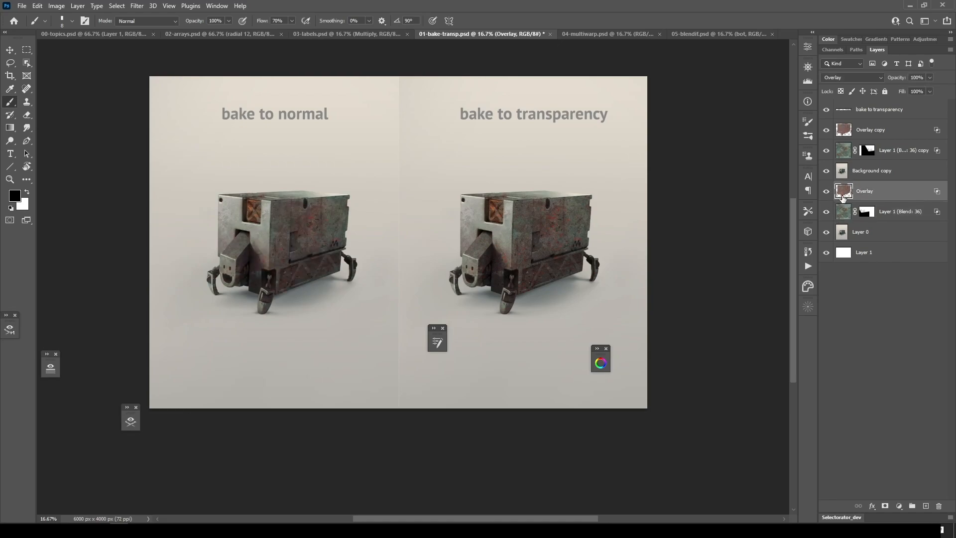
{"action": "left_click", "coordinate": [827, 192]}
- Check the Blend If settings in the blending options of Layer 1 (Blend: 36), and show the Overlay layer again
{"action": "left_click", "coordinate": [843, 220]}
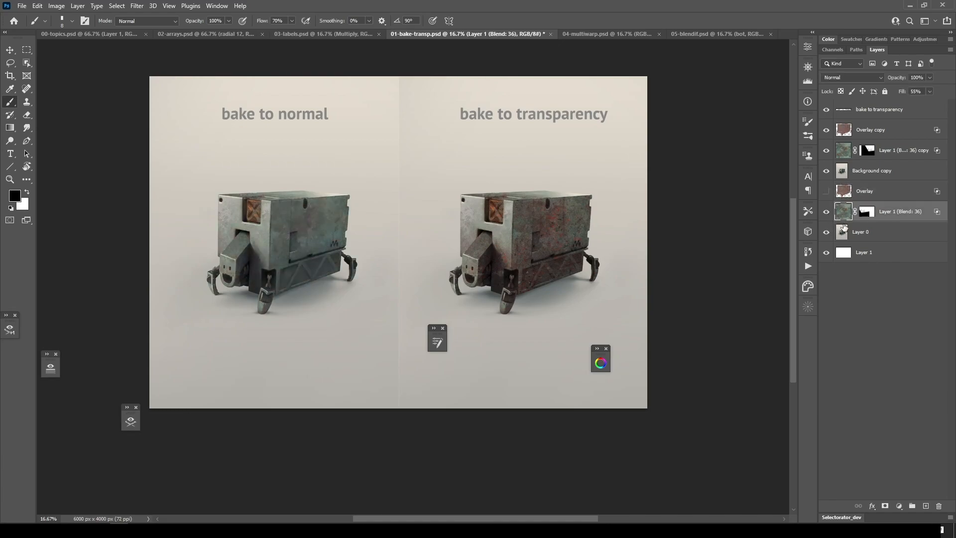
{"action": "double_click", "coordinate": [931, 213]}
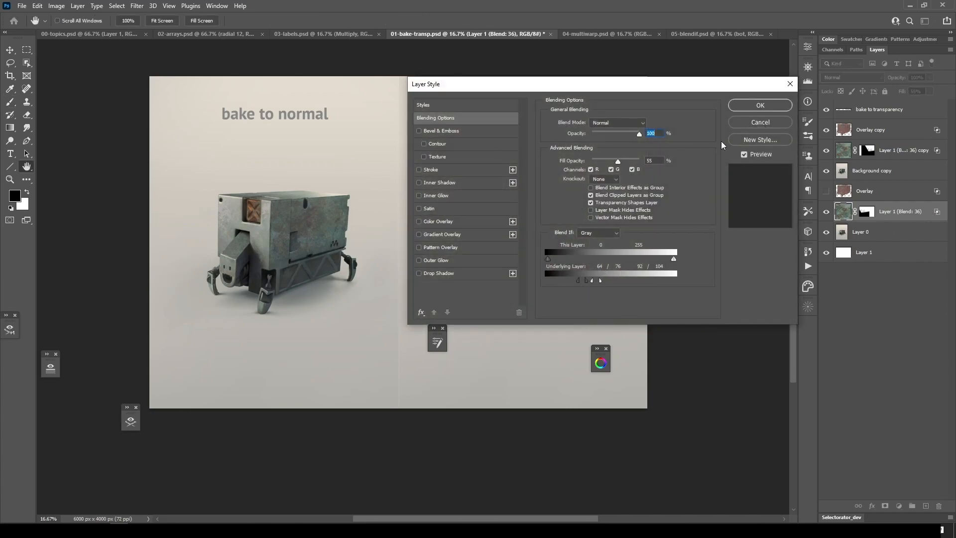
{"action": "left_click", "coordinate": [760, 105]}
{"action": "left_click", "coordinate": [827, 190]}
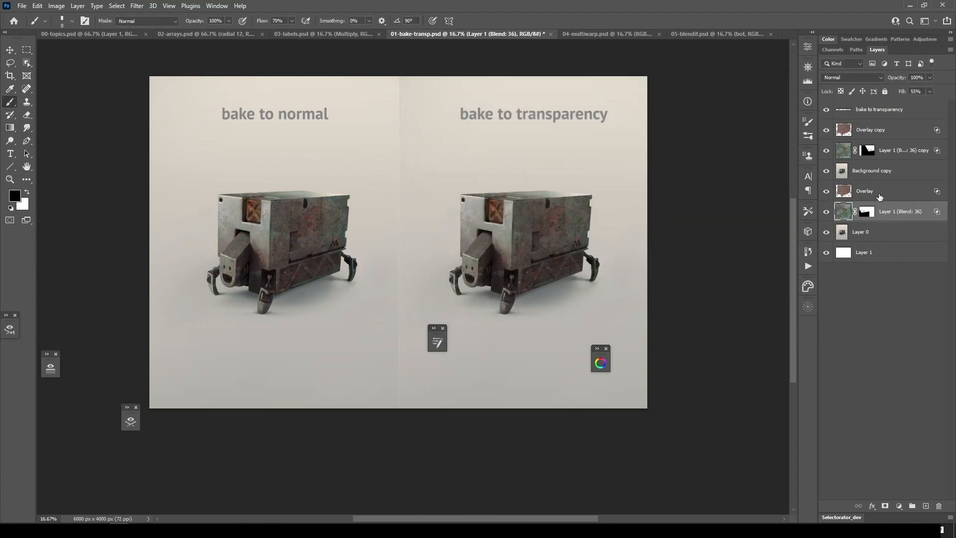
- Bake the Overlay and Layer 1 (Blend: 36) layers to Normal and merge the two baked layers
{"action": "left_click", "coordinate": [886, 193]}
{"action": "key", "text": "F2"}
{"action": "left_click", "coordinate": [539, 106]}
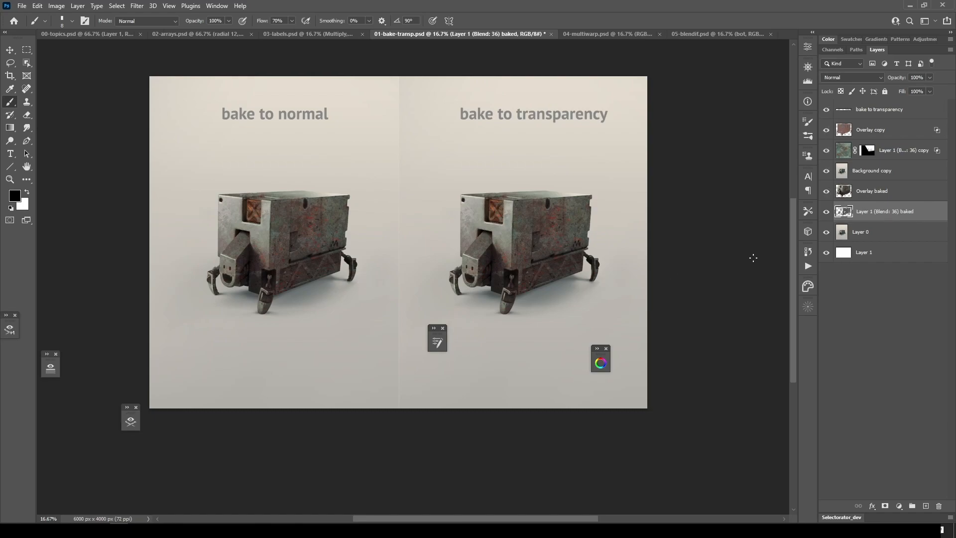
{"action": "left_click", "coordinate": [894, 193], "text": "shift"}
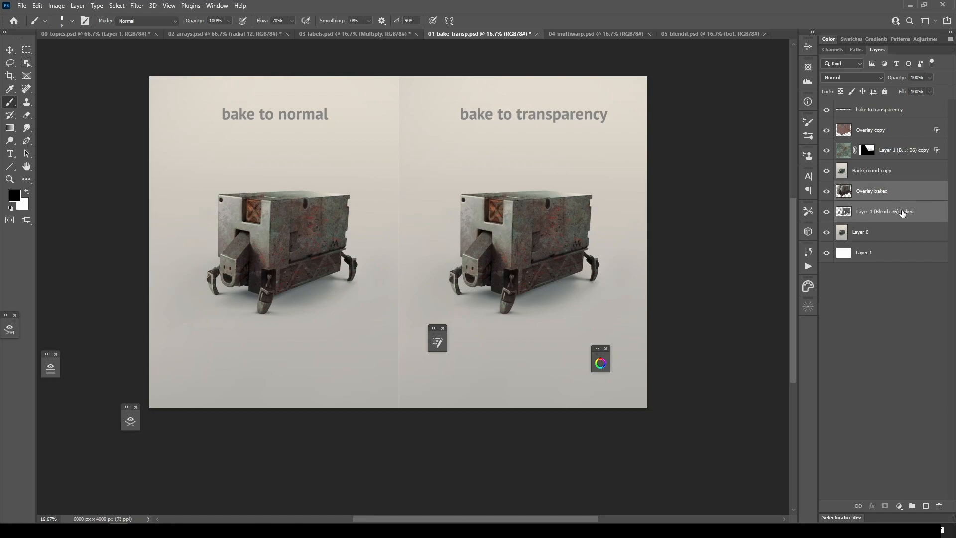
{"action": "key", "text": "ctrl+e"}
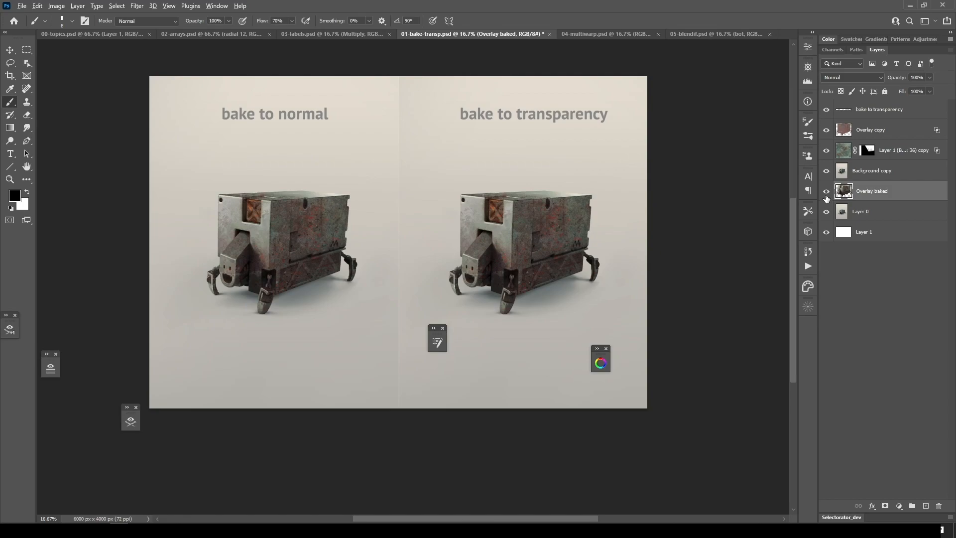
- View the Overlay baked layer alone, restore the other layers, and try moving the baked layer before undoing the move
{"action": "left_click", "coordinate": [826, 192], "text": "alt"}
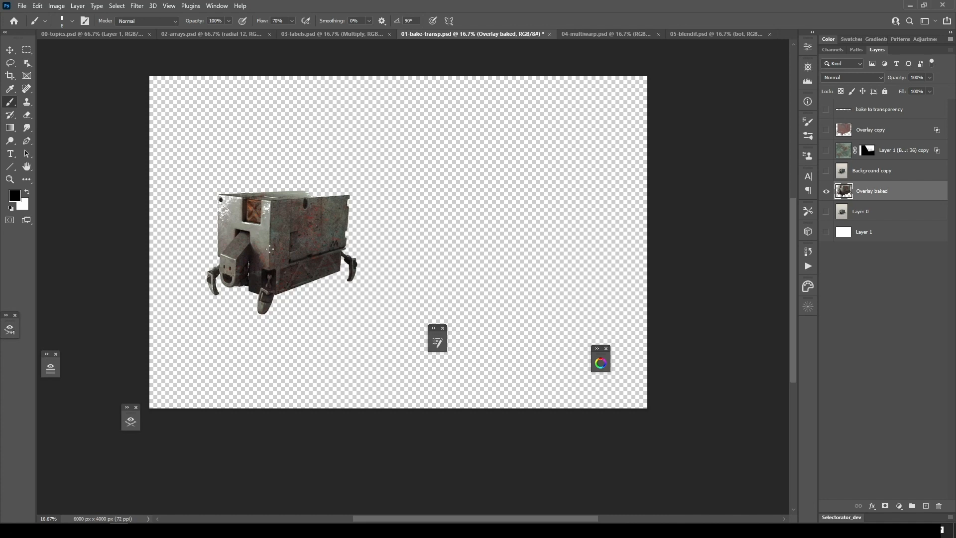
{"action": "left_click", "coordinate": [827, 190], "text": "alt"}
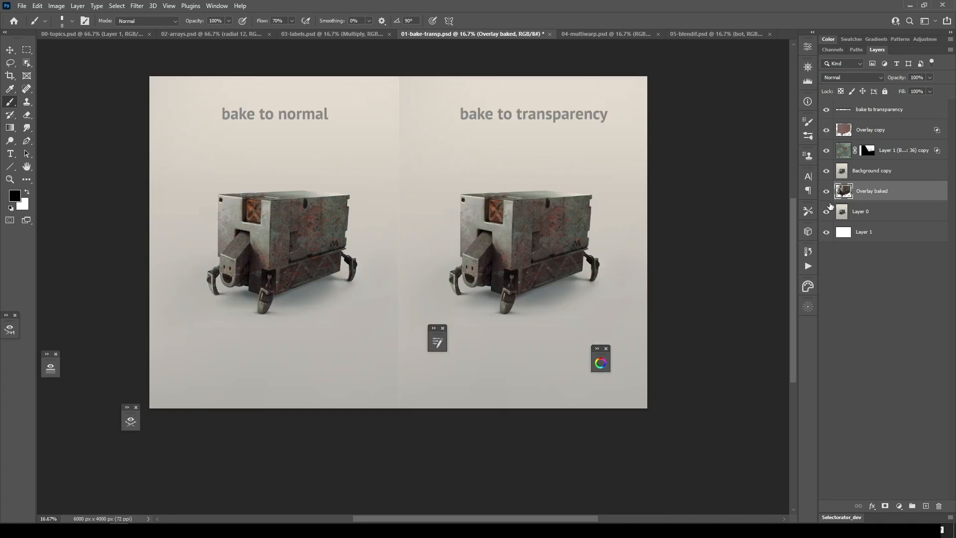
{"action": "key", "text": "ctrl+comma"}
{"action": "key", "text": "v"}
{"action": "left_click_drag", "start_coordinate": [403, 288], "coordinate": [425, 284]}
{"action": "key", "text": "ctrl+z"}
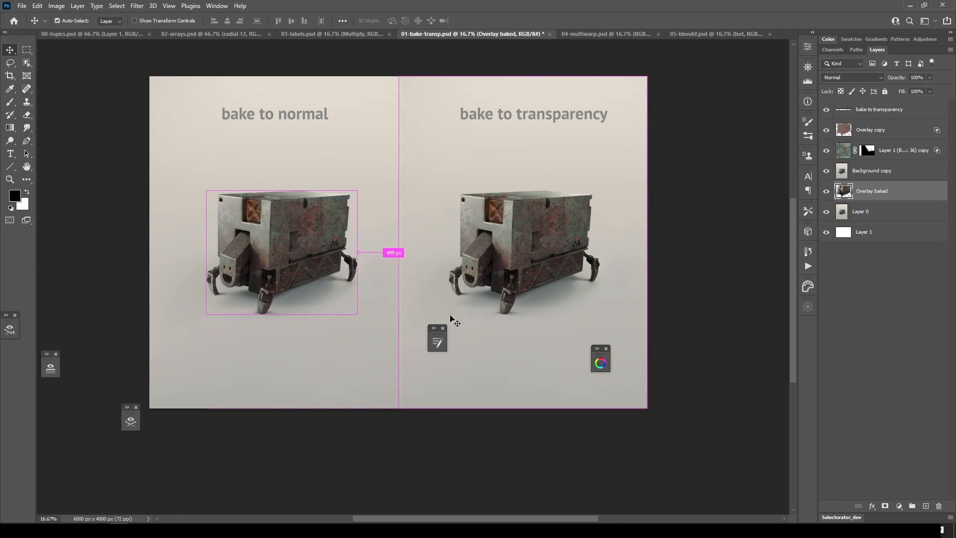
- Apply Hue/Saturation to the Overlay baked layer with hue -165 and saturation +83
{"action": "key", "text": "ctrl+u"}
{"action": "left_click_drag", "start_coordinate": [613, 263], "coordinate": [589, 250]}
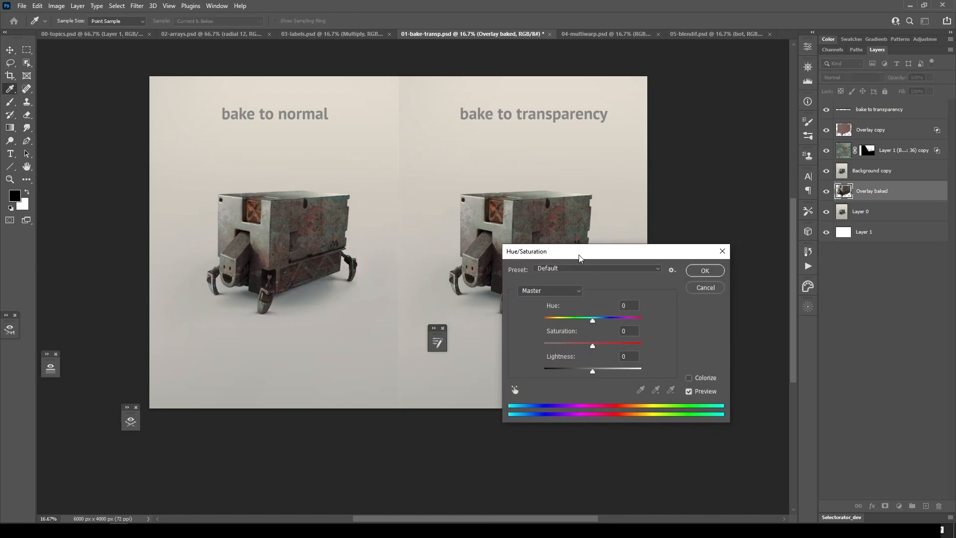
{"action": "left_click_drag", "start_coordinate": [592, 320], "coordinate": [543, 320]}
{"action": "left_click_drag", "start_coordinate": [593, 345], "coordinate": [633, 346]}
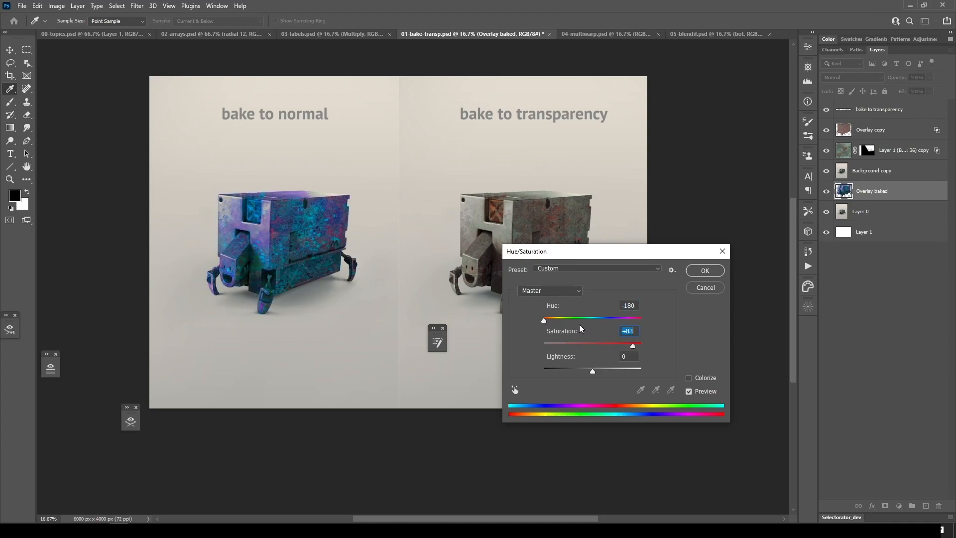
{"action": "left_click_drag", "start_coordinate": [548, 321], "coordinate": [549, 318]}
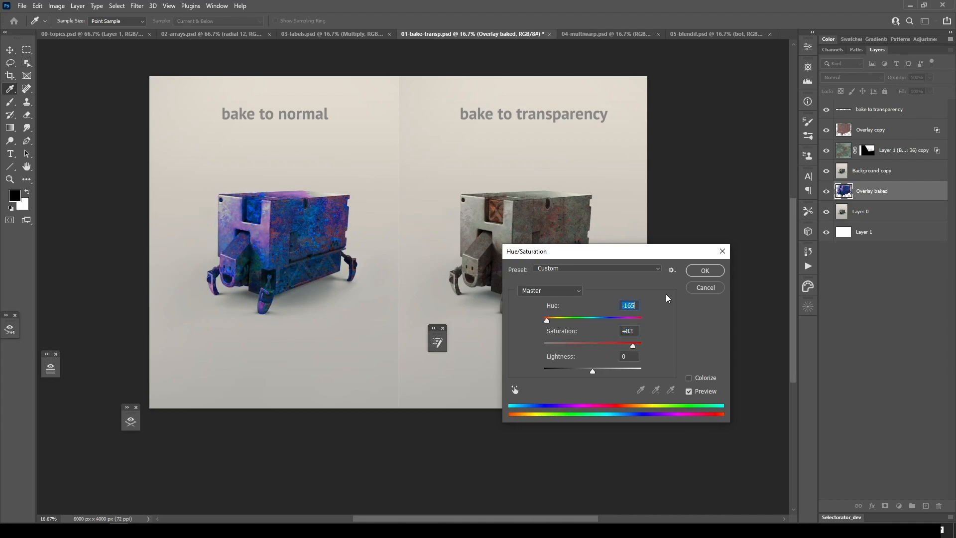
{"action": "left_click", "coordinate": [704, 270]}
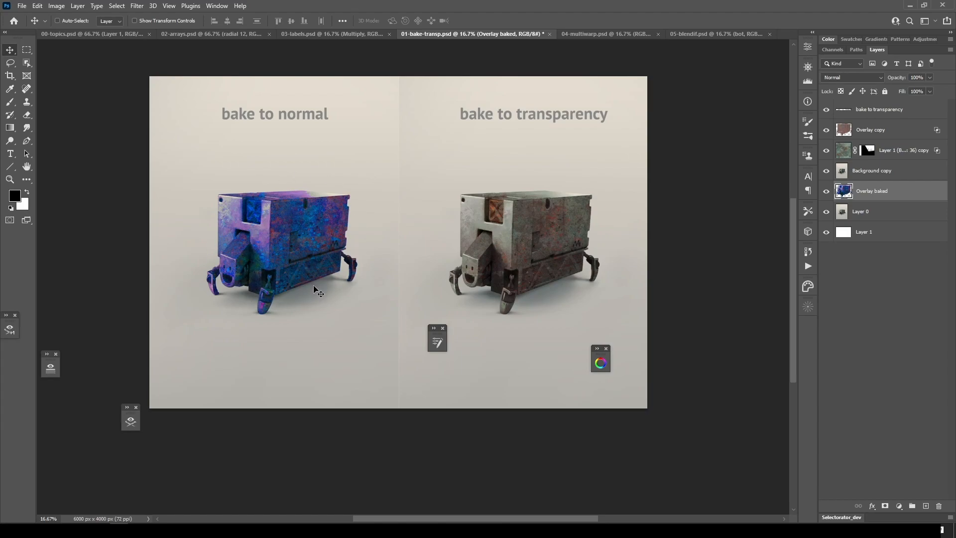
- Bake the Overlay copy and Layer 1 (Blend: 36) copy layers to transparency and merge the two baked layers
{"action": "left_click", "coordinate": [891, 151]}
{"action": "left_click", "coordinate": [888, 130], "text": "shift"}
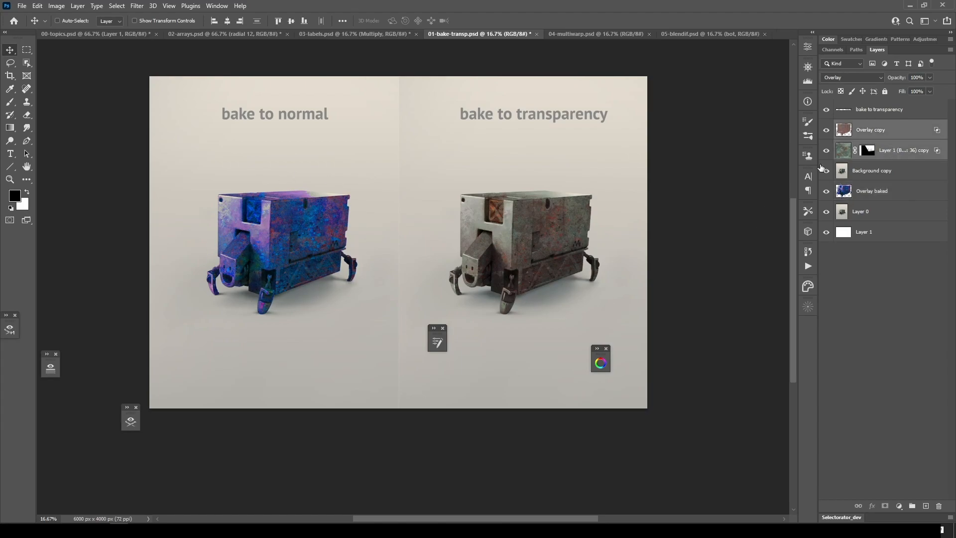
{"action": "key", "text": "ctrl+f"}
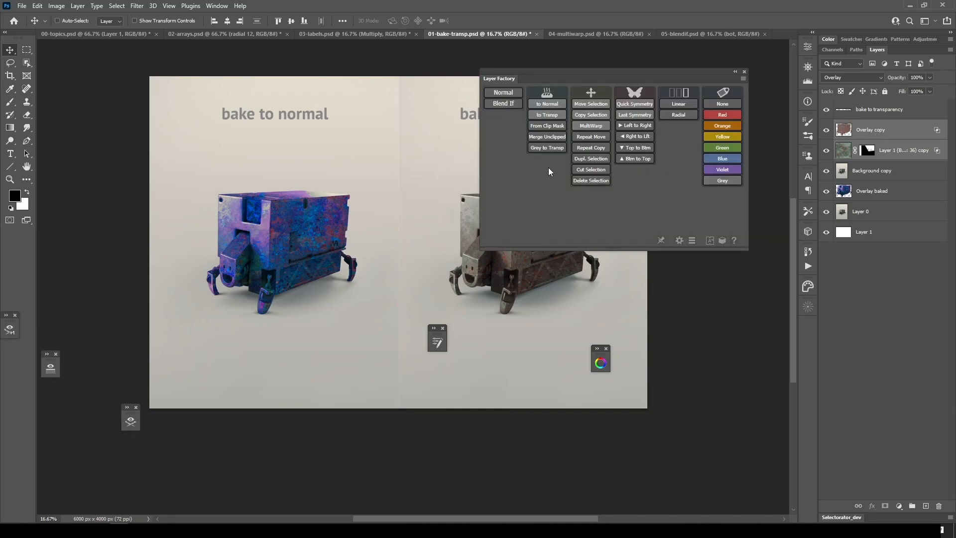
{"action": "left_click", "coordinate": [550, 120]}
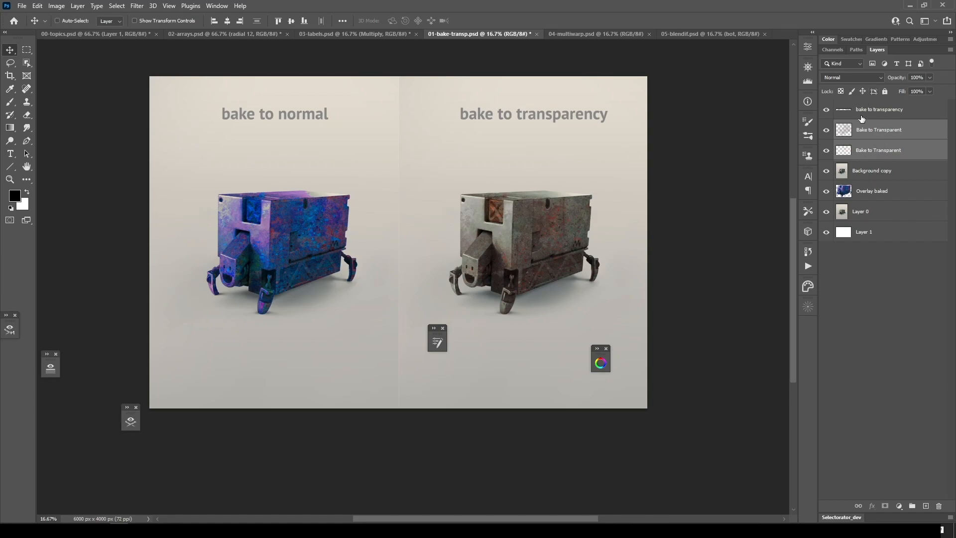
{"action": "key", "text": "ctrl+e"}
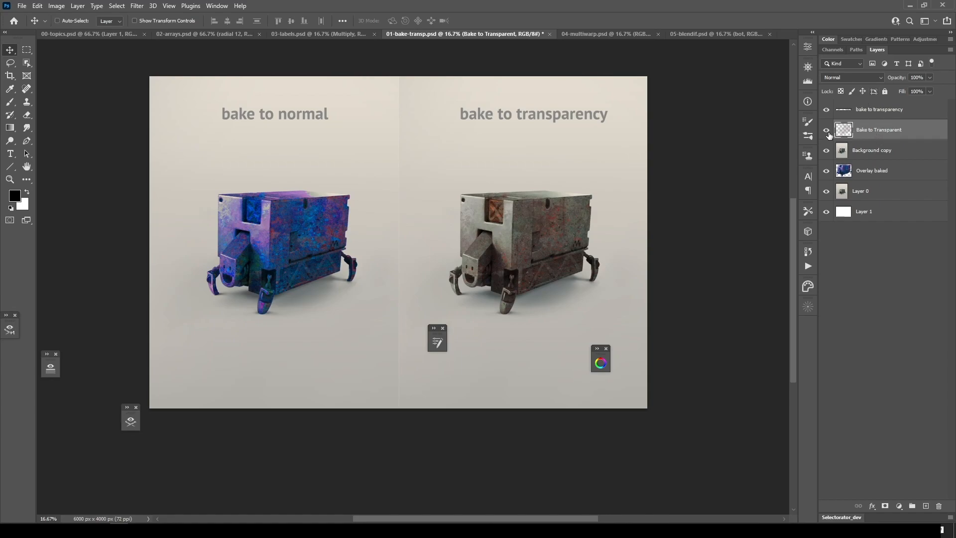
- View the merged Bake to Transparent layer alone, restore the other layers, and try moving the baked layer before undoing the moves
{"action": "left_click", "coordinate": [827, 131], "text": "alt"}
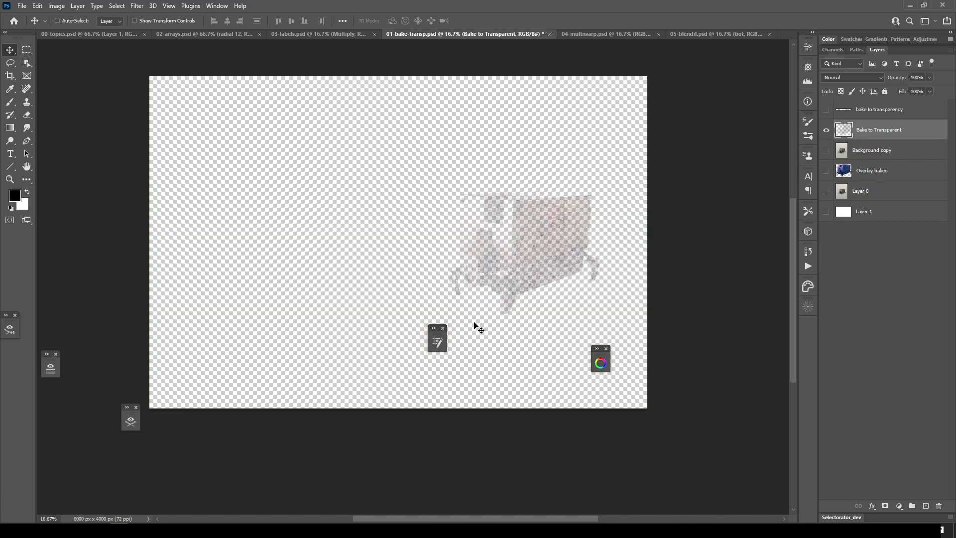
{"action": "left_click", "coordinate": [826, 131], "text": "alt"}
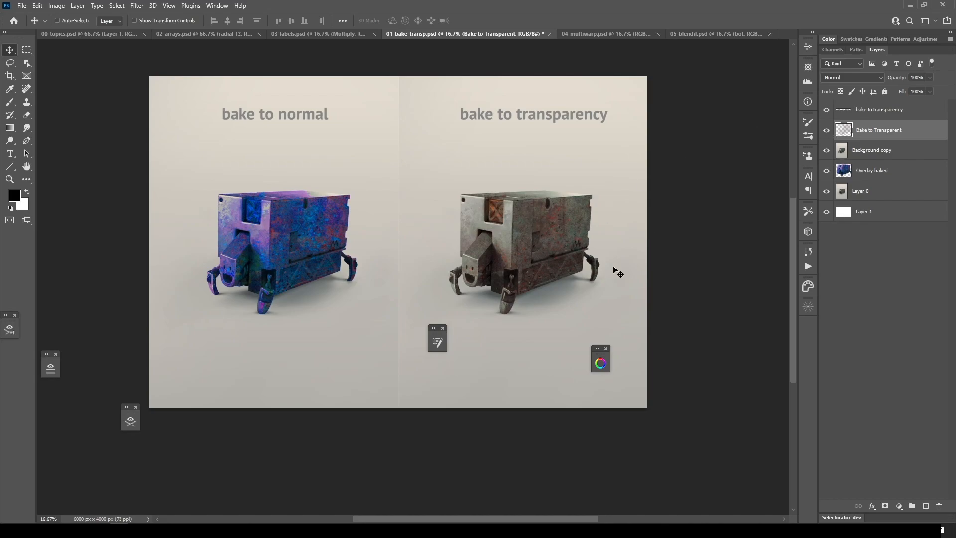
{"action": "left_click_drag", "start_coordinate": [570, 292], "coordinate": [554, 271]}
{"action": "key", "text": "ctrl+z"}
{"action": "left_click", "coordinate": [827, 130]}
{"action": "left_click", "coordinate": [827, 130]}
{"action": "left_click_drag", "start_coordinate": [556, 266], "coordinate": [534, 199]}
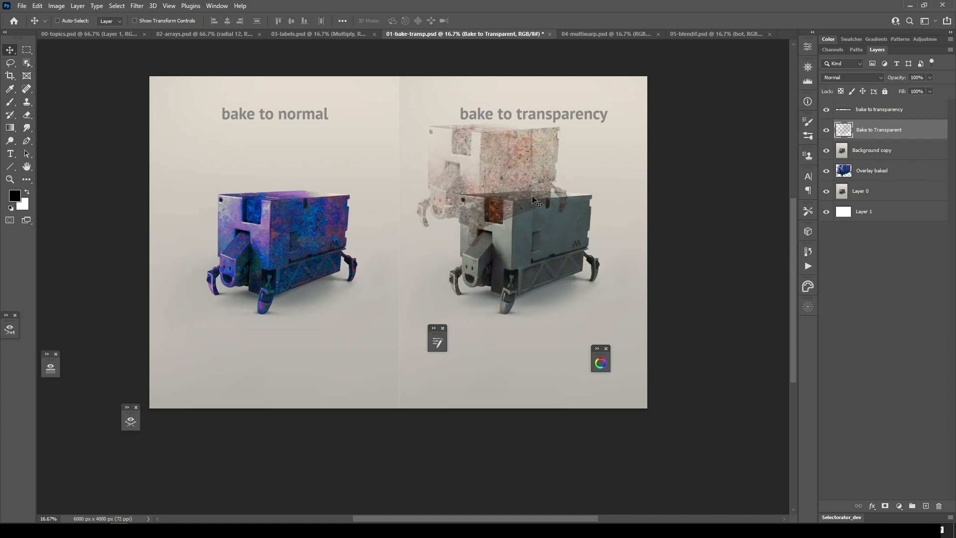
{"action": "key", "text": "ctrl+z"}
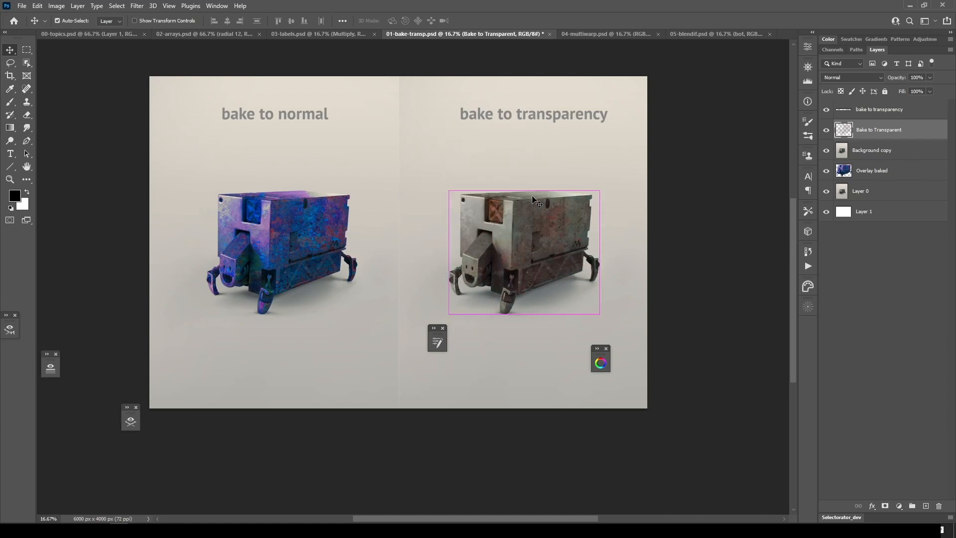
- Apply Hue/Saturation to the merged Bake to Transparent layer with hue -165 and saturation +83
{"action": "key", "text": "ctrl+u"}
{"action": "left_click_drag", "start_coordinate": [627, 249], "coordinate": [725, 188]}
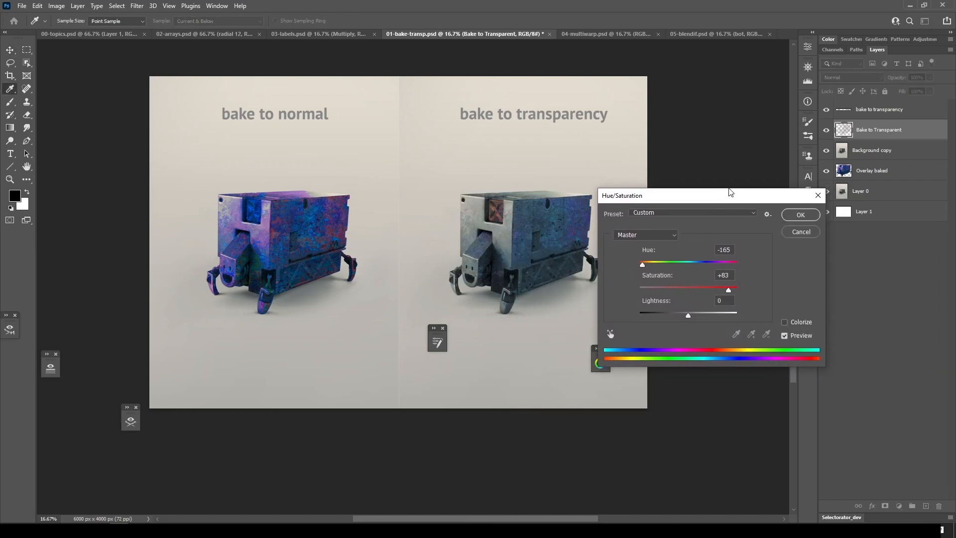
{"action": "left_click", "coordinate": [800, 214]}
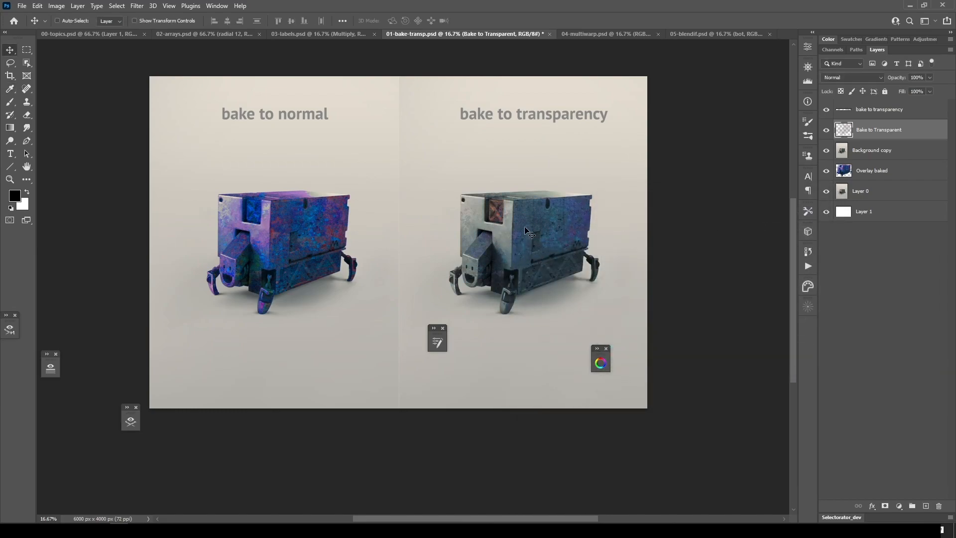
- Compare the baked texture with the Background copy layer hidden and shown, ending on the Bake to Transparent layer
{"action": "left_click", "coordinate": [827, 150]}
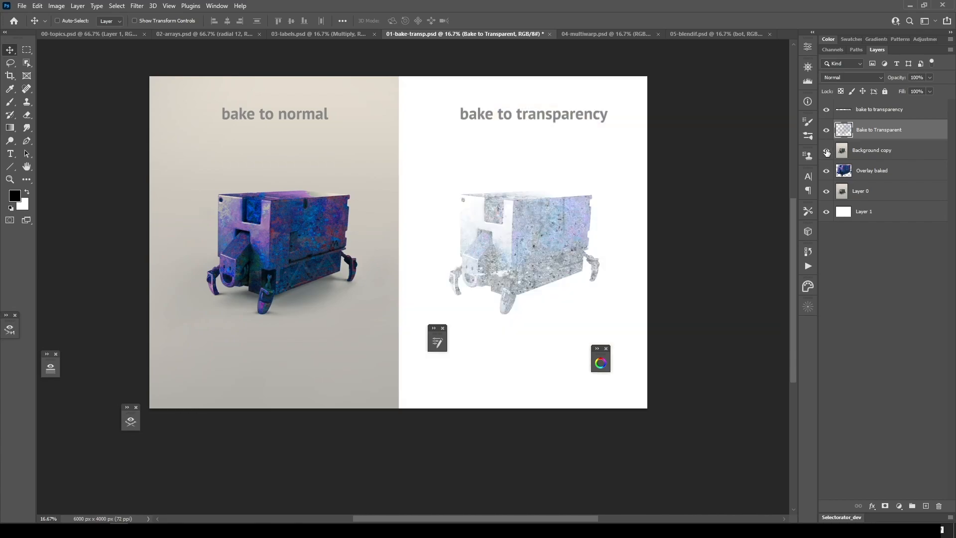
{"action": "left_click", "coordinate": [826, 150]}
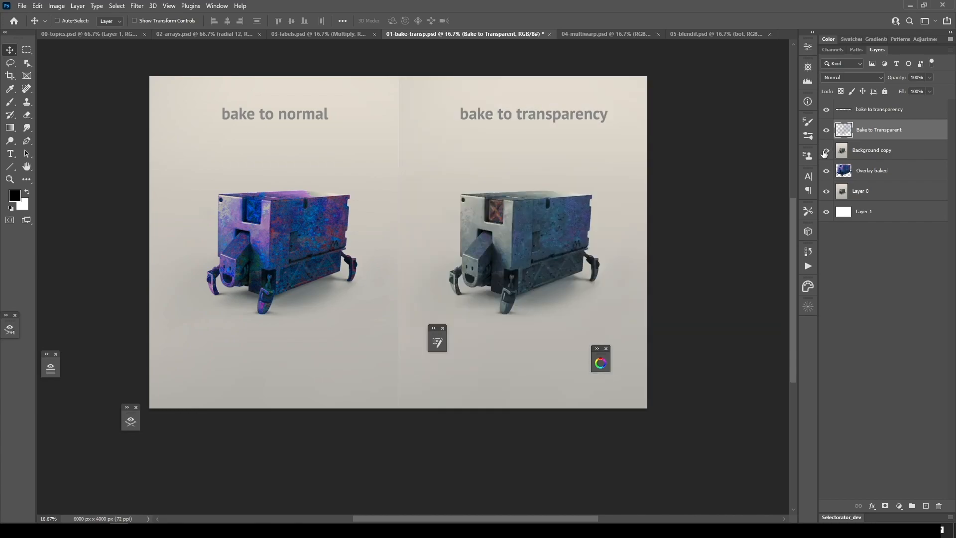
{"action": "left_click", "coordinate": [863, 156]}
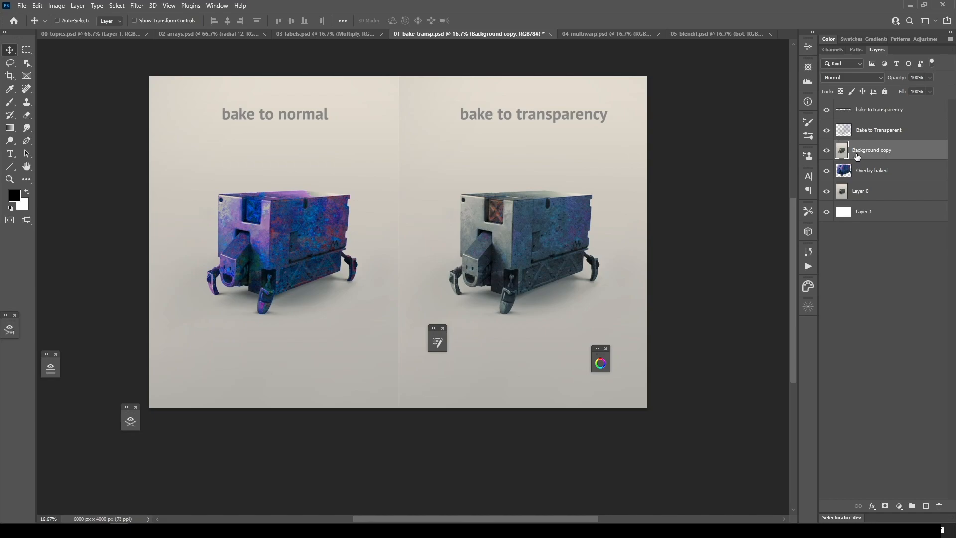
{"action": "left_click", "coordinate": [864, 133]}
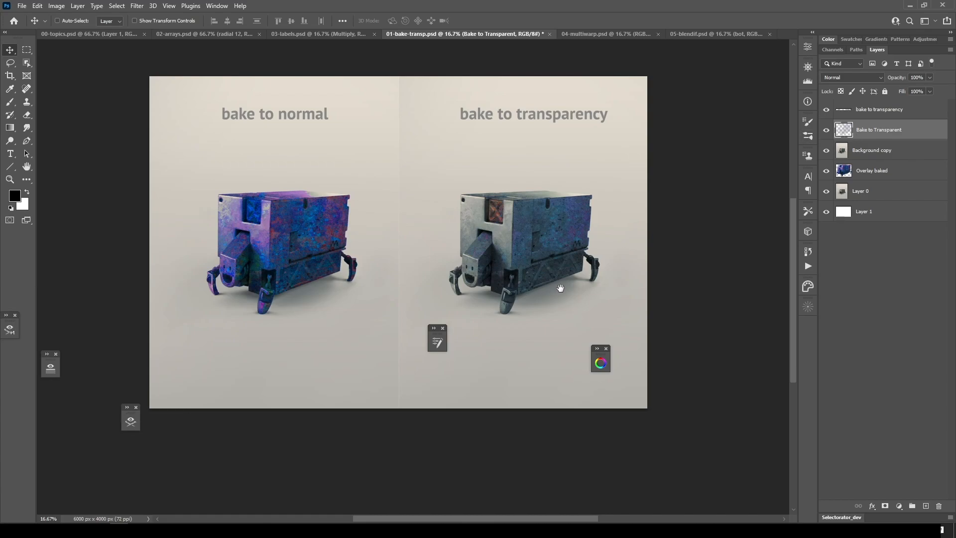
{"action": "left_click_drag", "start_coordinate": [542, 289], "coordinate": [551, 290]}
{"action": "left_click_drag", "start_coordinate": [493, 321], "coordinate": [500, 342]}
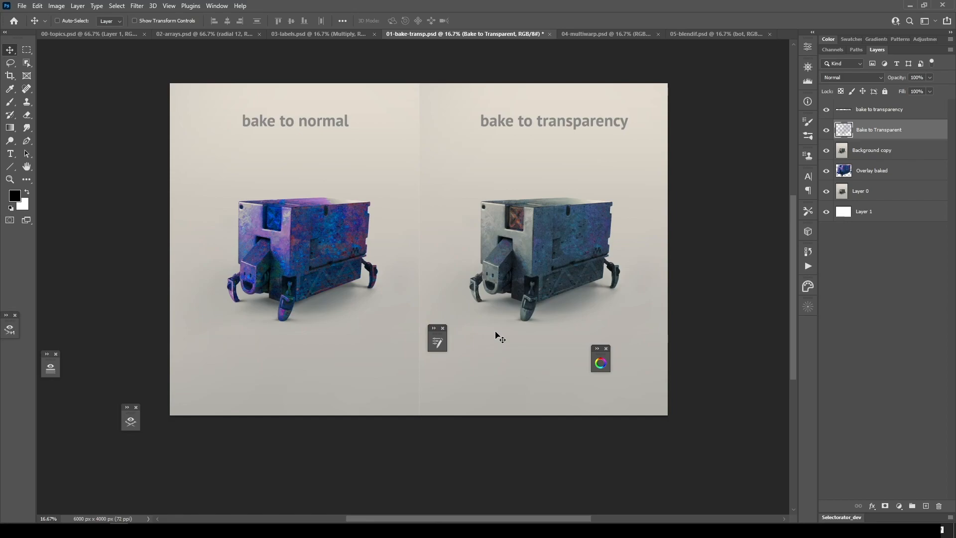
- Add a white-filled layer above the Bake to Transparent layer and draw a diagonal black gradient from its lower-left towards its upper-right corner
{"action": "key", "text": "ctrl+shift+alt+n"}
{"action": "key", "text": "ctrl+BackSpace"}
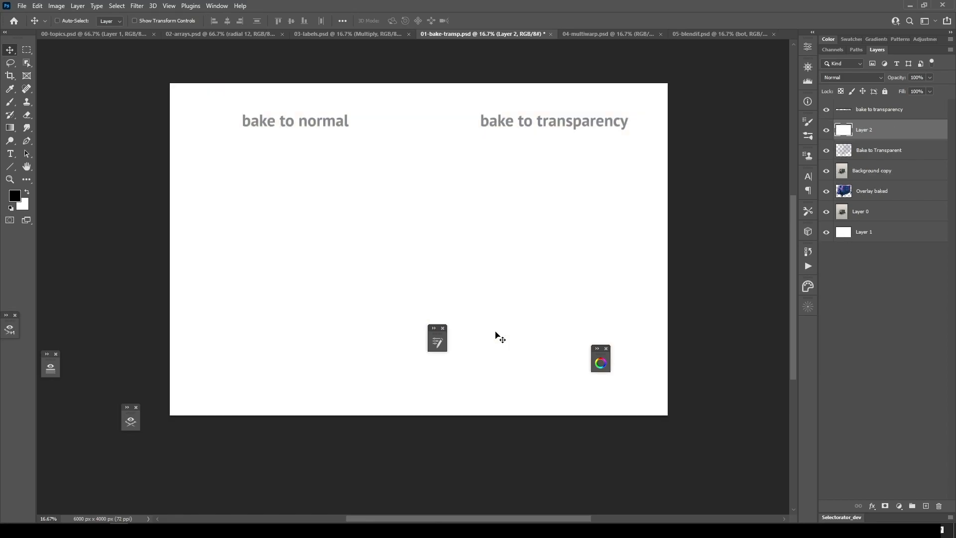
{"action": "key", "text": "g"}
{"action": "left_click_drag", "start_coordinate": [286, 347], "coordinate": [635, 89]}
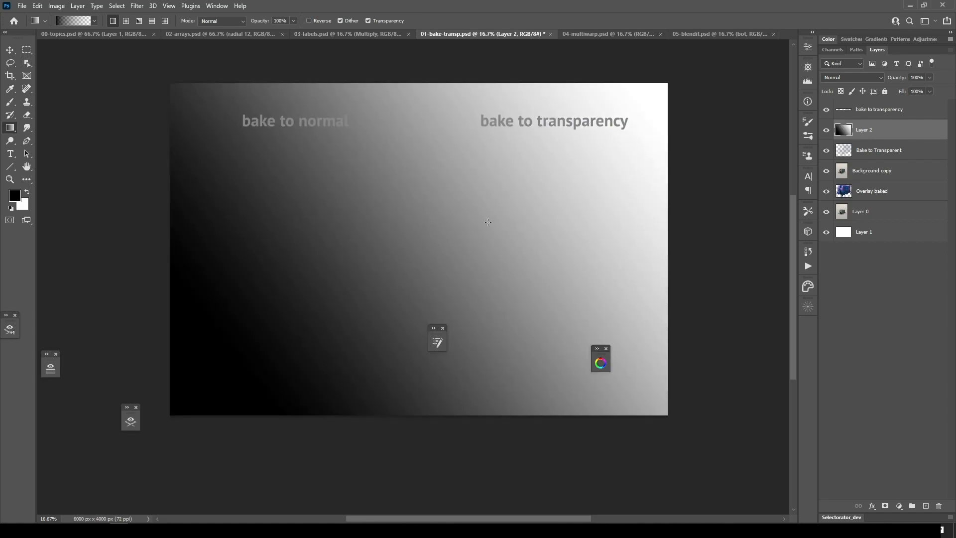
- Duplicate the gradient layer and paint a rough black standing figure in the middle of the copy with an enlarged brush
{"action": "key", "text": "ctrl+j"}
{"action": "key", "text": "b"}
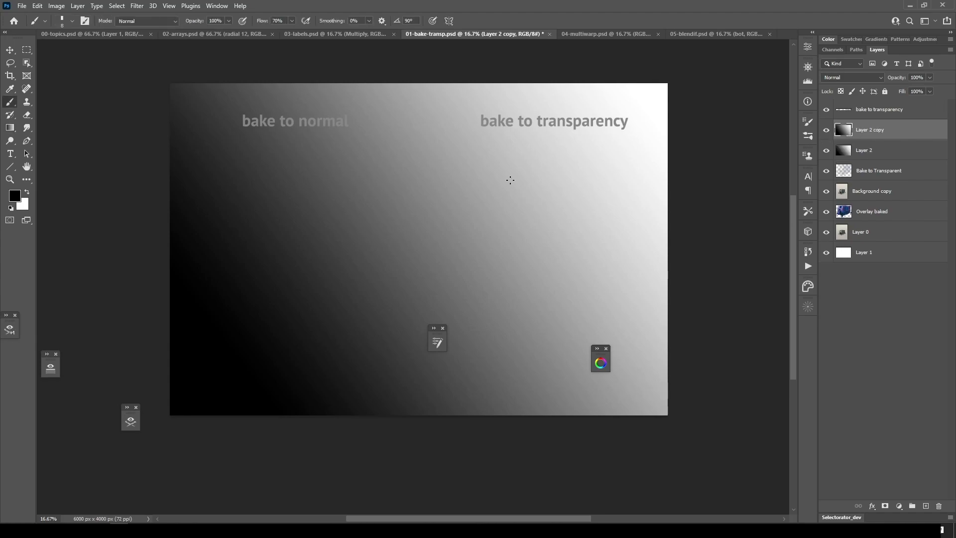
{"action": "key", "text": "bracketright"}
{"action": "key", "text": "bracketright"}
{"action": "key", "text": "bracketright"}
{"action": "key", "text": "bracketright"}
{"action": "key", "text": "bracketright"}
{"action": "key", "text": "bracketright"}
{"action": "mouse_move", "coordinate": [379, 298]}
{"action": "left_mouse_down"}
{"action": "mouse_move", "coordinate": [418, 206]}
{"action": "mouse_move", "coordinate": [386, 291]}
{"action": "mouse_move", "coordinate": [420, 255]}
{"action": "mouse_move", "coordinate": [408, 223]}
{"action": "mouse_move", "coordinate": [404, 232]}
{"action": "mouse_move", "coordinate": [411, 186]}
{"action": "mouse_move", "coordinate": [410, 214]}
{"action": "mouse_move", "coordinate": [409, 194]}
{"action": "mouse_move", "coordinate": [395, 230]}
{"action": "mouse_move", "coordinate": [369, 235]}
{"action": "mouse_move", "coordinate": [418, 214]}
{"action": "mouse_move", "coordinate": [439, 233]}
{"action": "mouse_move", "coordinate": [403, 224]}
{"action": "mouse_move", "coordinate": [414, 228]}
{"action": "mouse_move", "coordinate": [384, 288]}
{"action": "mouse_move", "coordinate": [434, 285]}
{"action": "mouse_move", "coordinate": [469, 306]}
{"action": "mouse_move", "coordinate": [431, 296]}
{"action": "left_mouse_up"}
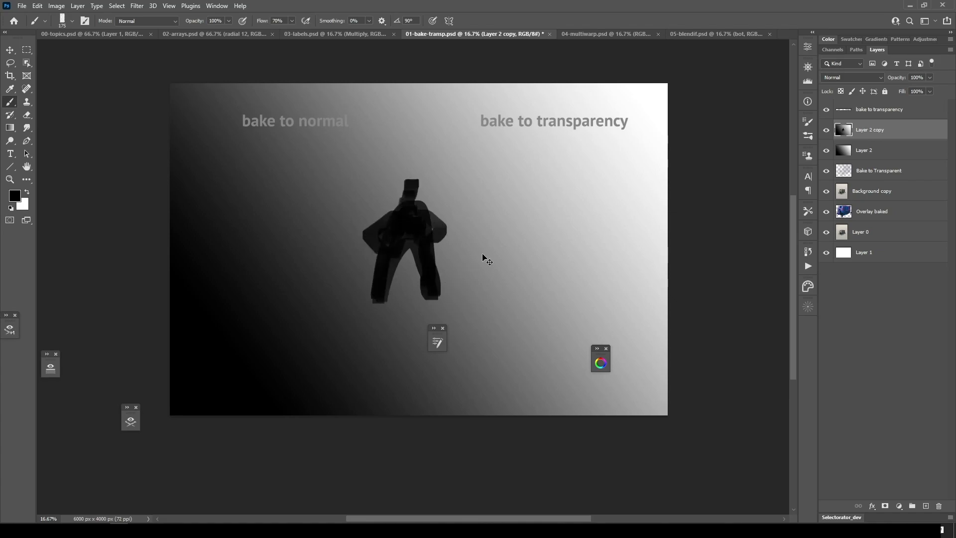
- Bake the painted figure layer to transparency and move the extracted figure slightly right and up over the gradient
{"action": "key", "text": "F2"}
{"action": "left_click", "coordinate": [554, 119]}
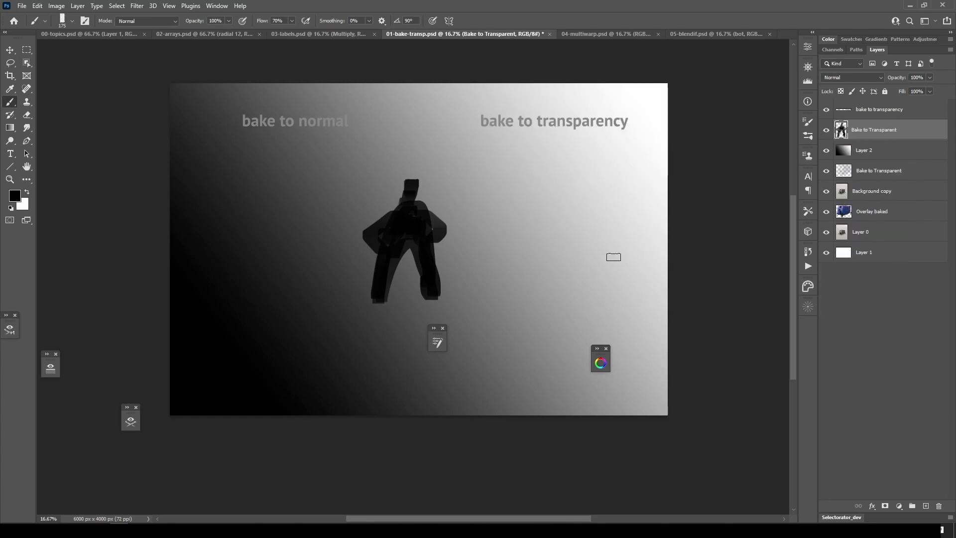
{"action": "key", "text": "v"}
{"action": "mouse_move", "coordinate": [483, 287]}
{"action": "left_mouse_down"}
{"action": "mouse_move", "coordinate": [524, 268]}
{"action": "mouse_move", "coordinate": [462, 293]}
{"action": "mouse_move", "coordinate": [644, 239]}
{"action": "mouse_move", "coordinate": [531, 181]}
{"action": "mouse_move", "coordinate": [551, 260]}
{"action": "mouse_move", "coordinate": [513, 282]}
{"action": "mouse_move", "coordinate": [465, 263]}
{"action": "mouse_move", "coordinate": [465, 271]}
{"action": "left_mouse_up"}
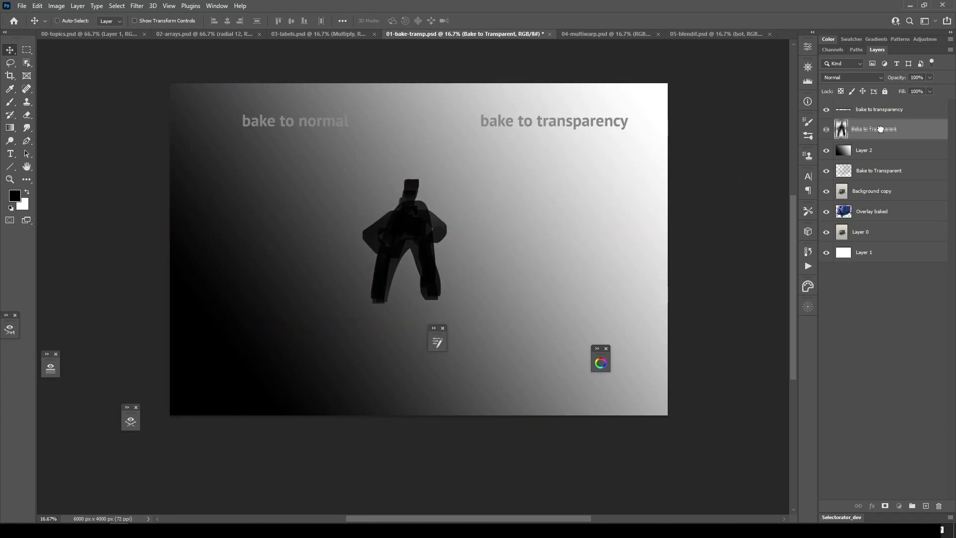
{"action": "left_click_drag", "start_coordinate": [476, 307], "coordinate": [528, 307]}
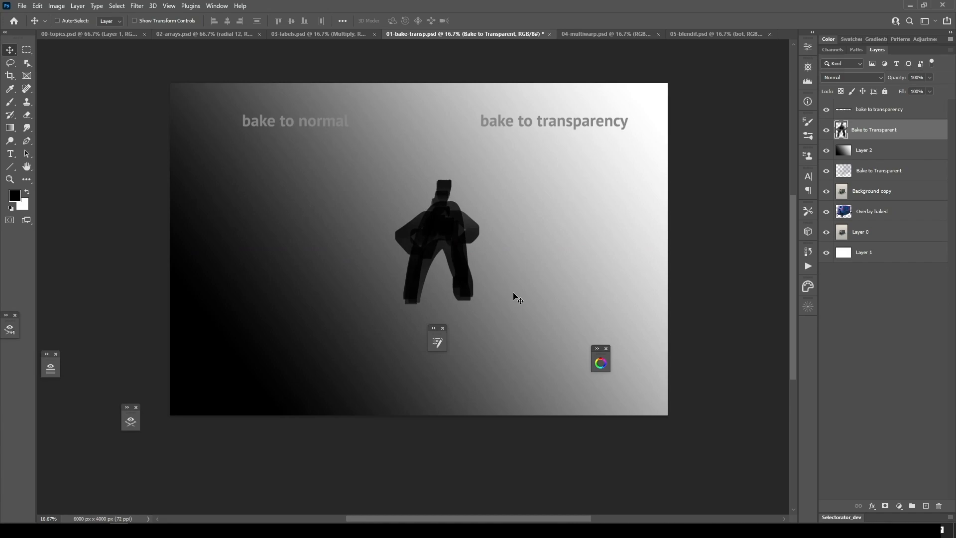
{"action": "left_click_drag", "start_coordinate": [532, 302], "coordinate": [519, 272]}
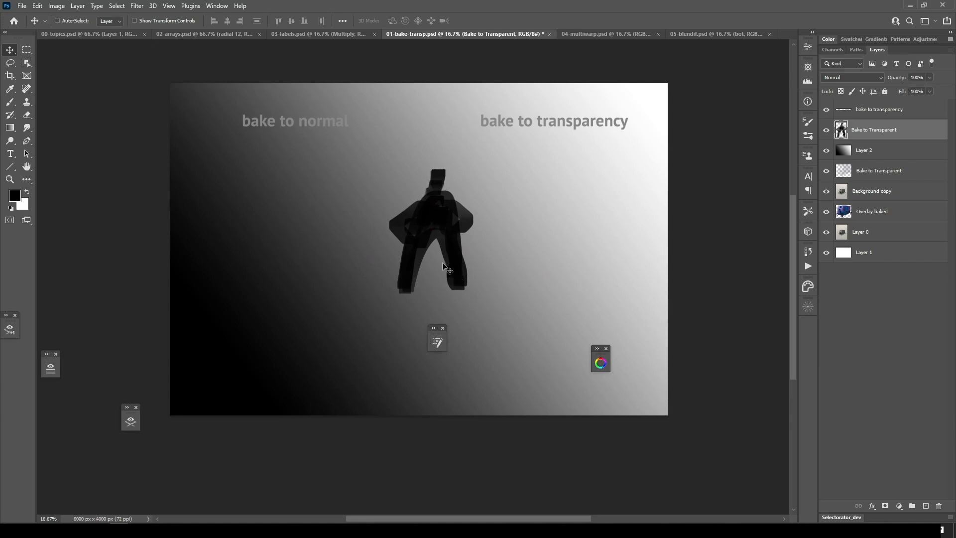
- In 00-topics.psd, tick off the Bake to Transparency item and underline the Repeat Last Used Symmetry item with brush strokes
{"action": "left_click", "coordinate": [120, 34]}
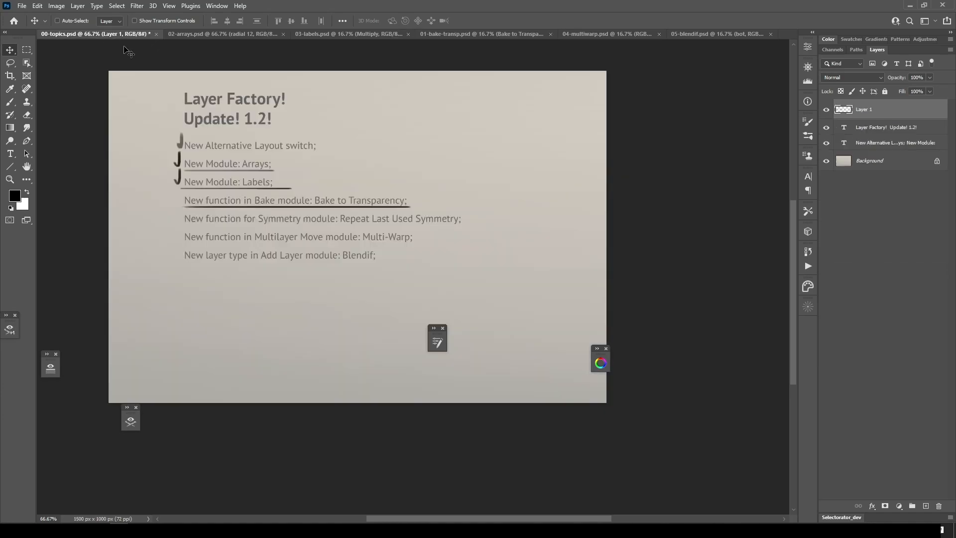
{"action": "key", "text": "b"}
{"action": "mouse_move", "coordinate": [174, 201]}
{"action": "left_mouse_down"}
{"action": "mouse_move", "coordinate": [185, 187]}
{"action": "mouse_move", "coordinate": [377, 226]}
{"action": "mouse_move", "coordinate": [465, 226]}
{"action": "left_mouse_up"}
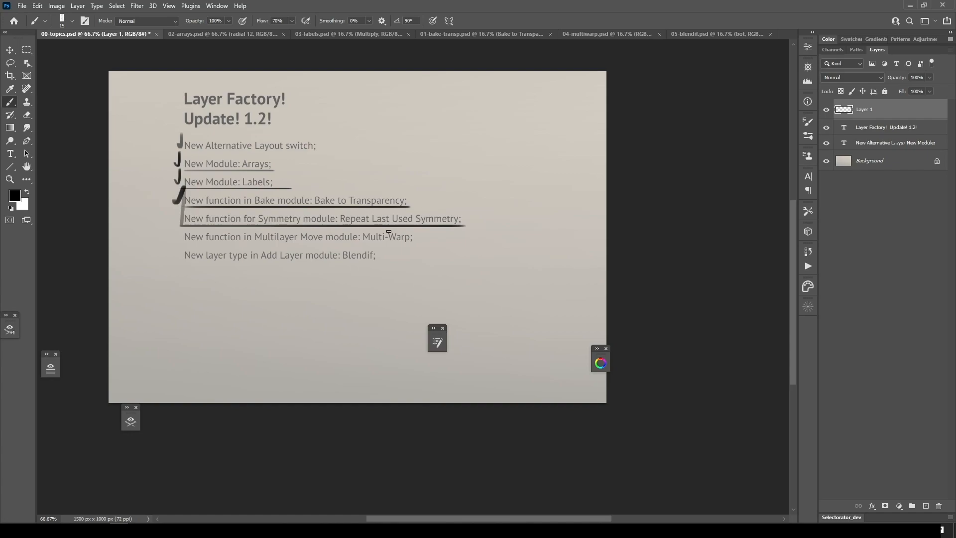
- In 03-labels.psd, stamp the visible artwork onto a new top layer and place a vertical guide through the robot
{"action": "key", "text": "ctrl+Tab"}
{"action": "key", "text": "ctrl+Tab"}
{"action": "mouse_move", "coordinate": [41, 266]}
{"action": "left_mouse_down"}
{"action": "mouse_move", "coordinate": [252, 269]}
{"action": "mouse_move", "coordinate": [408, 307]}
{"action": "left_mouse_up"}
{"action": "key", "text": "bracketleft"}
{"action": "key", "text": "bracketleft"}
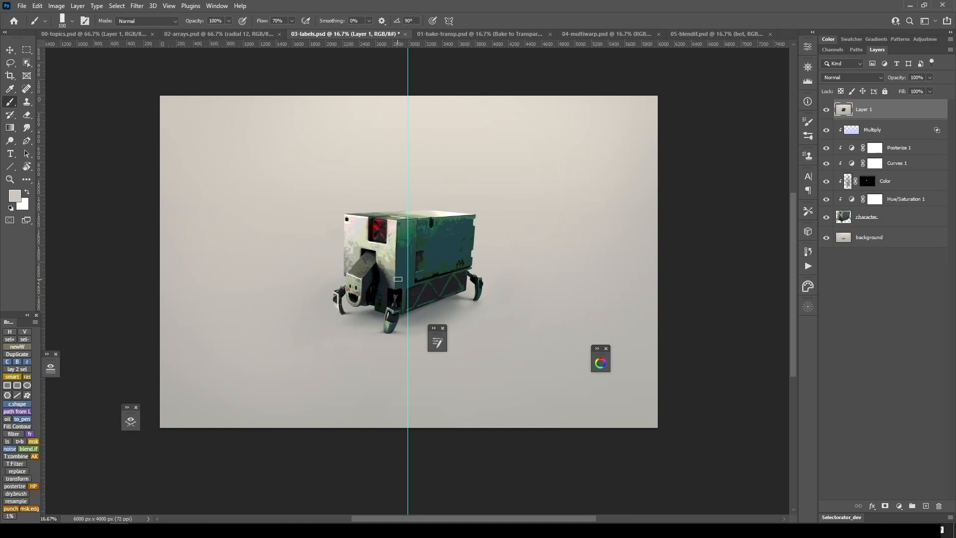
- Sketch direction arrows around the robot in a sampled teal to illustrate the symmetry directions, and undo the strokes
{"action": "left_click", "coordinate": [404, 269], "text": "alt"}
{"action": "key", "text": "bracketleft"}
{"action": "mouse_move", "coordinate": [386, 210]}
{"action": "left_mouse_down"}
{"action": "mouse_move", "coordinate": [432, 172]}
{"action": "mouse_move", "coordinate": [427, 184]}
{"action": "left_mouse_up"}
{"action": "key", "text": "ctrl+z"}
{"action": "key", "text": "bracketleft"}
{"action": "left_click_drag", "start_coordinate": [336, 147], "coordinate": [355, 157]}
{"action": "key", "text": "ctrl+z"}
{"action": "left_click_drag", "start_coordinate": [435, 254], "coordinate": [432, 255]}
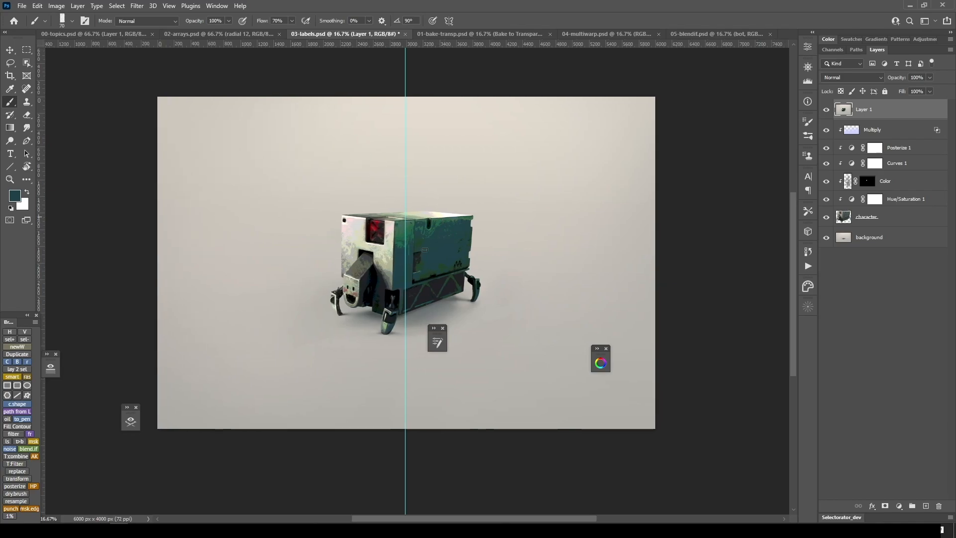
{"action": "mouse_move", "coordinate": [467, 216]}
{"action": "left_mouse_down"}
{"action": "mouse_move", "coordinate": [380, 168]}
{"action": "mouse_move", "coordinate": [363, 170]}
{"action": "left_mouse_up"}
{"action": "key", "text": "ctrl+z"}
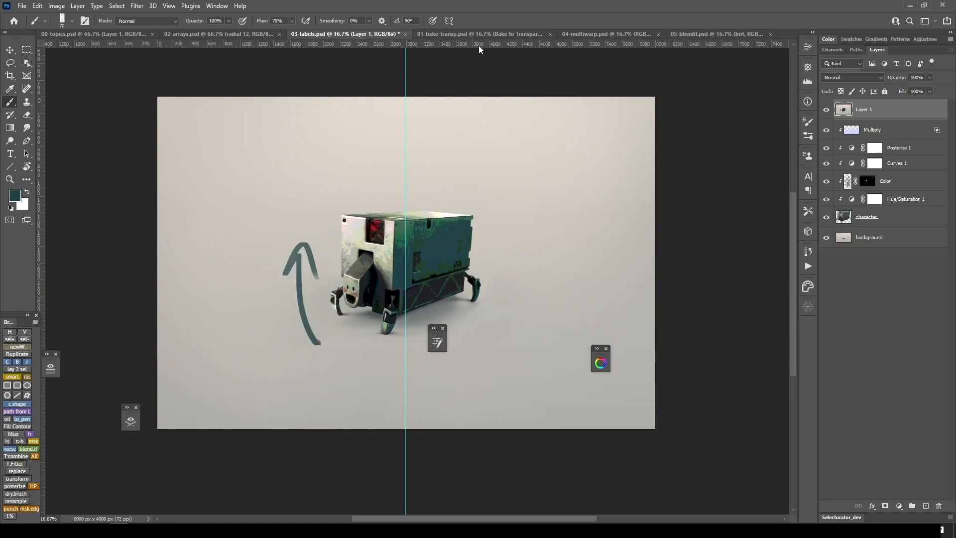
{"action": "key", "text": "ctrl+z"}
- Place a horizontal guide across the robot, and try mirroring Layer 1 left to right before undoing it
{"action": "mouse_move", "coordinate": [481, 44]}
{"action": "left_mouse_down"}
{"action": "mouse_move", "coordinate": [527, 260]}
{"action": "mouse_move", "coordinate": [526, 243]}
{"action": "mouse_move", "coordinate": [527, 250]}
{"action": "left_mouse_up"}
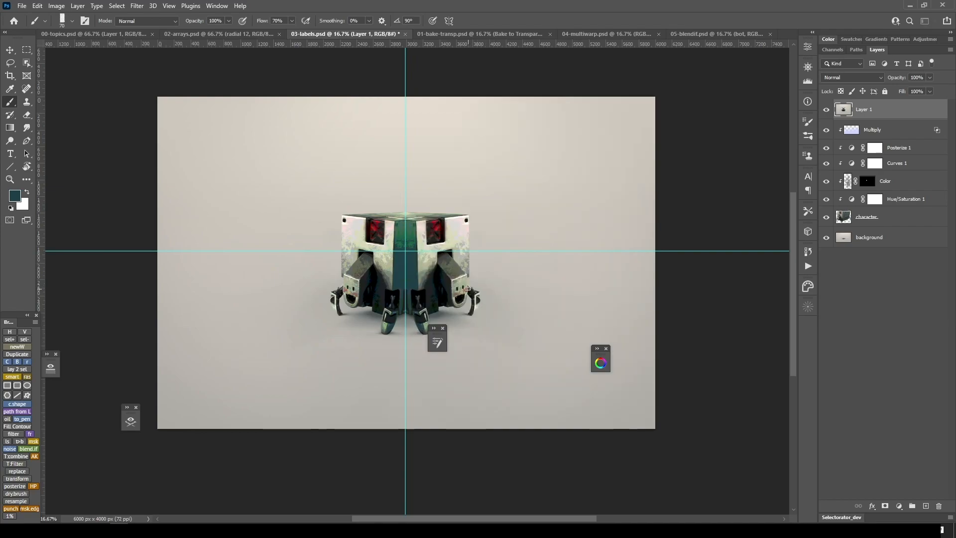
{"action": "left_click_drag", "start_coordinate": [366, 205], "coordinate": [435, 194]}
{"action": "key", "text": "ctrl+z"}
{"action": "key", "text": "ctrl+z"}
{"action": "key", "text": "F2"}
{"action": "key", "text": "ctrl+z"}
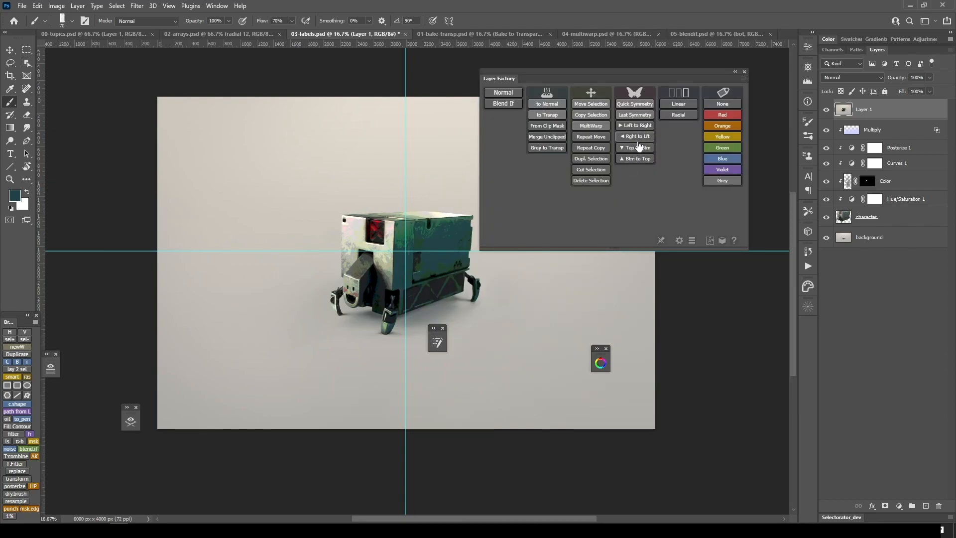
- Mirror Layer 1 from right to left across the vertical guide with Layer Factory's symmetry function
{"action": "left_click", "coordinate": [639, 145]}
{"action": "key", "text": "F2"}
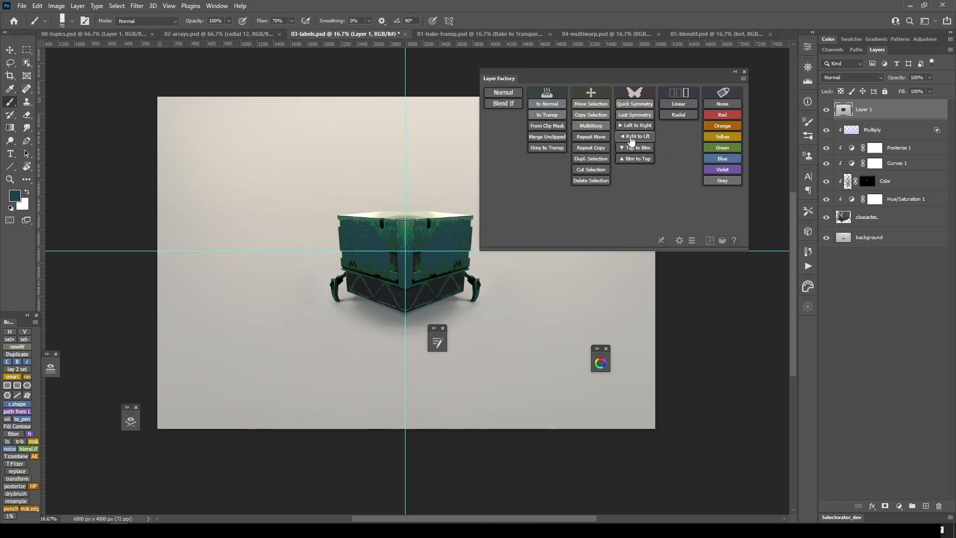
{"action": "left_click", "coordinate": [639, 141]}
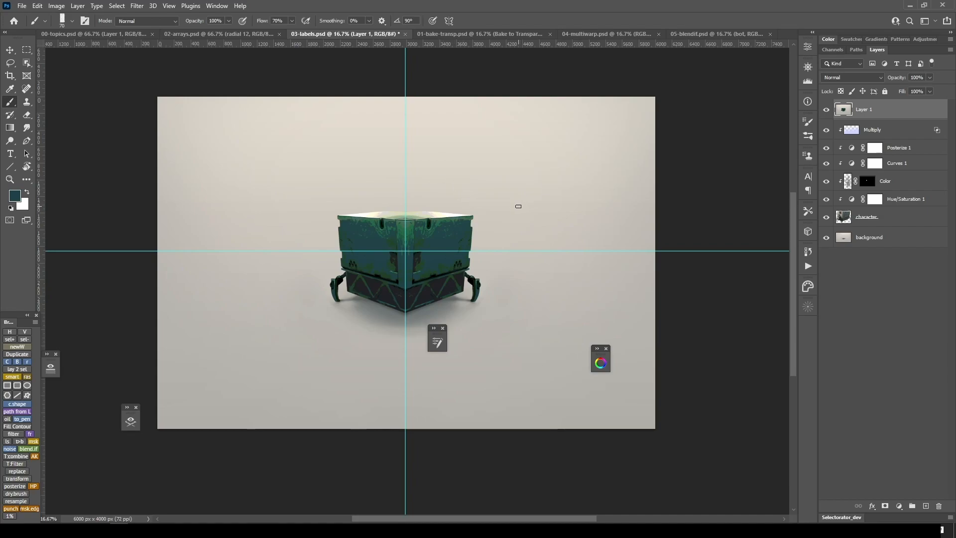
- Paint a teal and green horn above the robot's right half in sampled colours and mirror it with the last symmetry
{"action": "mouse_move", "coordinate": [442, 235]}
{"action": "left_mouse_down"}
{"action": "mouse_move", "coordinate": [420, 227]}
{"action": "mouse_move", "coordinate": [463, 183]}
{"action": "mouse_move", "coordinate": [468, 213]}
{"action": "mouse_move", "coordinate": [466, 179]}
{"action": "mouse_move", "coordinate": [482, 163]}
{"action": "mouse_move", "coordinate": [418, 226]}
{"action": "mouse_move", "coordinate": [450, 225]}
{"action": "left_mouse_up"}
{"action": "key", "text": "]"}
{"action": "left_click", "coordinate": [417, 226], "text": "alt"}
{"action": "left_click", "coordinate": [408, 227], "text": "alt"}
{"action": "mouse_move", "coordinate": [469, 172]}
{"action": "left_mouse_down"}
{"action": "mouse_move", "coordinate": [455, 211]}
{"action": "mouse_move", "coordinate": [470, 185]}
{"action": "left_mouse_up"}
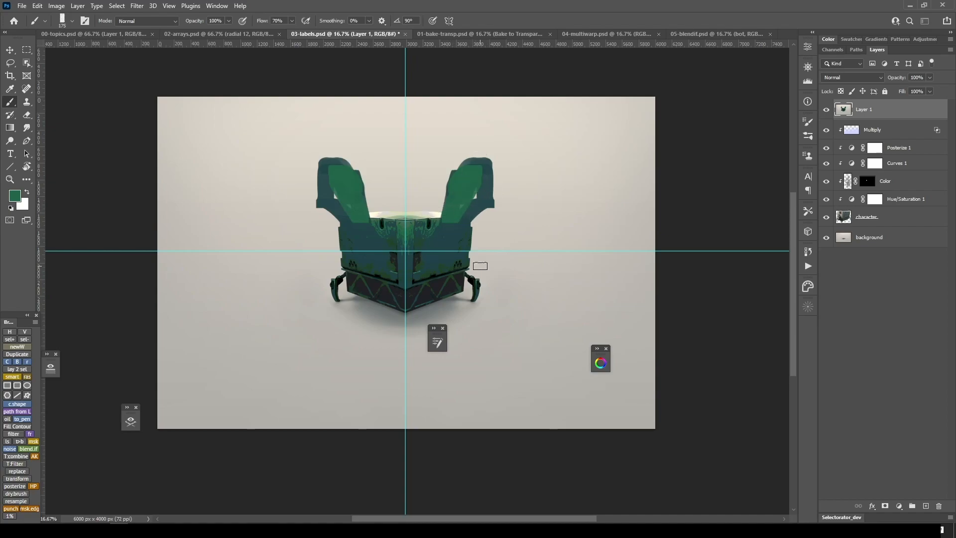
- Paint dark legs below the robot's right half in a sampled near-black and mirror them with the last symmetry
{"action": "left_click", "coordinate": [443, 297], "text": "alt"}
{"action": "left_click_drag", "start_coordinate": [455, 291], "coordinate": [461, 308]}
{"action": "mouse_move", "coordinate": [473, 283]}
{"action": "left_mouse_down"}
{"action": "mouse_move", "coordinate": [470, 314]}
{"action": "mouse_move", "coordinate": [468, 335]}
{"action": "left_mouse_up"}
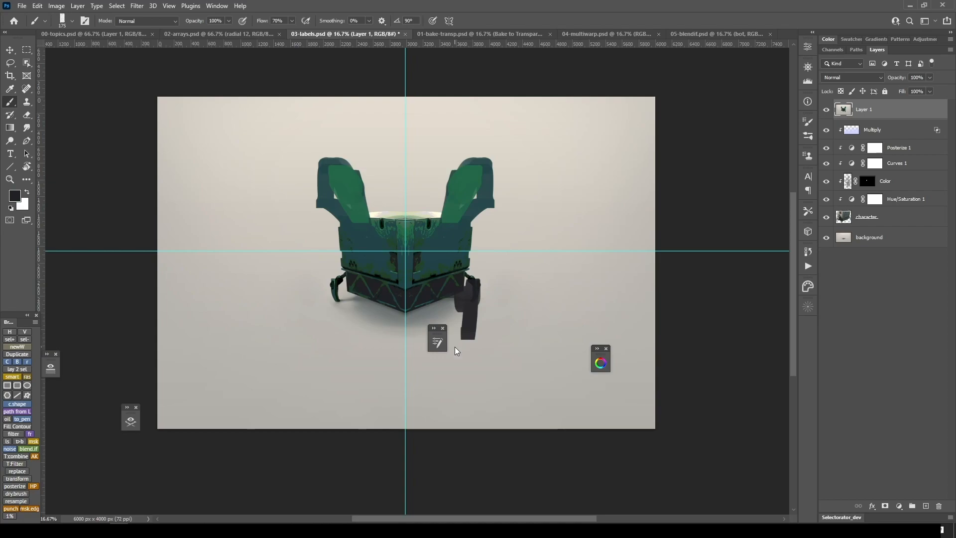
{"action": "left_click_drag", "start_coordinate": [416, 306], "coordinate": [418, 337]}
- Paint a thin dark green fin out from the robot's right side with a 125 px brush and mirror it with the last symmetry
{"action": "key", "text": "bracketleft"}
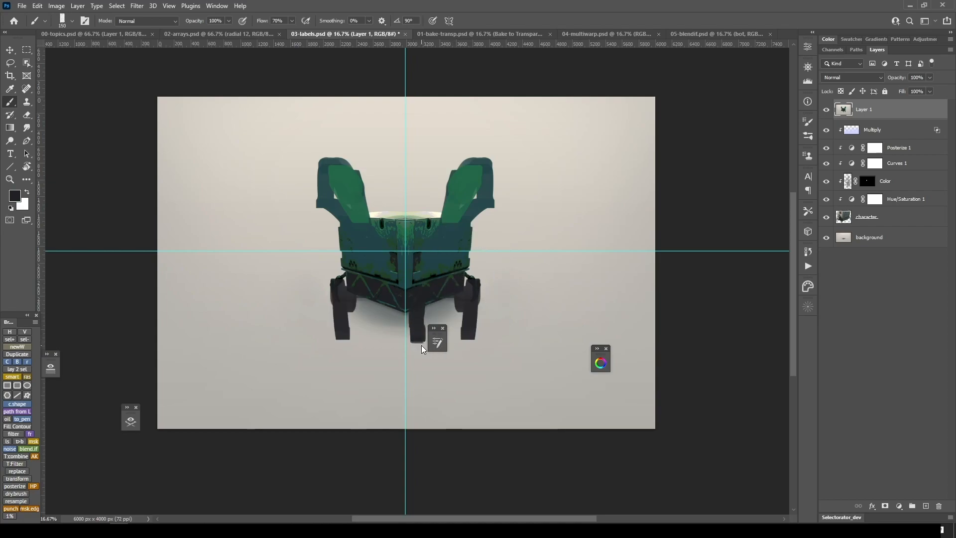
{"action": "key", "text": "bracketleft"}
{"action": "left_click", "coordinate": [470, 238], "text": "alt"}
{"action": "left_click_drag", "start_coordinate": [471, 238], "coordinate": [518, 227]}
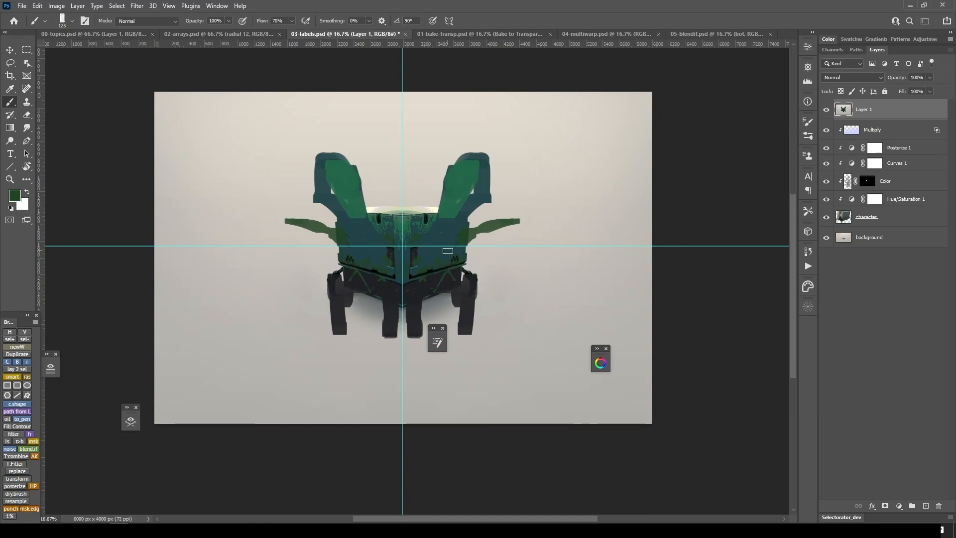
- Mirror Layer 1 from top to bottom across the horizontal guide with Layer Factory's symmetry function
{"action": "mouse_move", "coordinate": [530, 181]}
{"action": "left_mouse_down"}
{"action": "mouse_move", "coordinate": [529, 298]}
{"action": "mouse_move", "coordinate": [555, 285]}
{"action": "left_mouse_up"}
{"action": "key", "text": "F2"}
{"action": "left_click", "coordinate": [631, 151]}
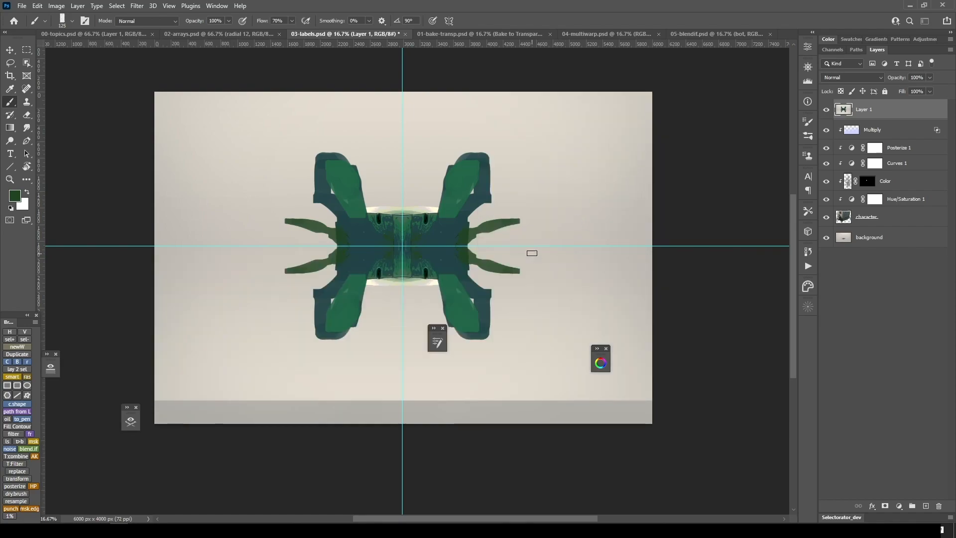
- Paint a curved teal arm with blocky ends on the upper right of the creature using progressively larger brushes, and mirror it with the last symmetry
{"action": "left_click", "coordinate": [466, 262], "text": "alt"}
{"action": "key", "text": "bracketright"}
{"action": "key", "text": "bracketright"}
{"action": "key", "text": "bracketright"}
{"action": "key", "text": "bracketright"}
{"action": "key", "text": "bracketright"}
{"action": "key", "text": "bracketright"}
{"action": "key", "text": "bracketright"}
{"action": "mouse_move", "coordinate": [425, 214]}
{"action": "left_mouse_down"}
{"action": "mouse_move", "coordinate": [442, 149]}
{"action": "mouse_move", "coordinate": [480, 115]}
{"action": "mouse_move", "coordinate": [529, 161]}
{"action": "left_mouse_up"}
{"action": "key", "text": "bracketright"}
{"action": "key", "text": "bracketright"}
{"action": "key", "text": "bracketright"}
{"action": "key", "text": "bracketright"}
{"action": "key", "text": "bracketright"}
{"action": "key", "text": "bracketright"}
{"action": "key", "text": "bracketright"}
{"action": "left_click", "coordinate": [539, 183]}
{"action": "left_click", "coordinate": [585, 164]}
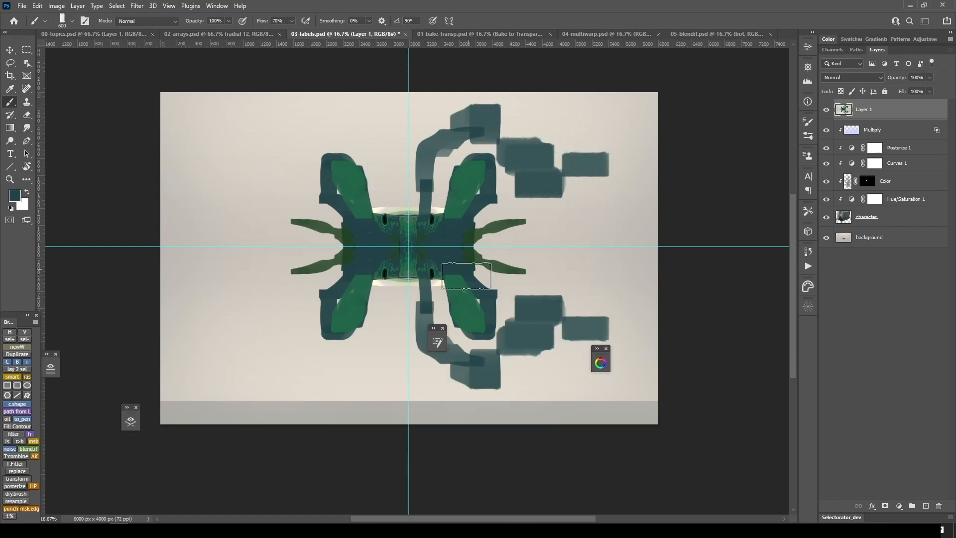
- Fill in the lower-right teal arm with a 300 px brush and mirror Layer 1 from bottom to top
{"action": "key", "text": "bracketleft"}
{"action": "key", "text": "bracketleft"}
{"action": "key", "text": "bracketleft"}
{"action": "mouse_move", "coordinate": [552, 319]}
{"action": "left_mouse_down"}
{"action": "mouse_move", "coordinate": [526, 311]}
{"action": "mouse_move", "coordinate": [497, 363]}
{"action": "mouse_move", "coordinate": [481, 360]}
{"action": "mouse_move", "coordinate": [484, 375]}
{"action": "mouse_move", "coordinate": [538, 356]}
{"action": "left_mouse_up"}
{"action": "key", "text": "F2"}
{"action": "left_click", "coordinate": [635, 159]}
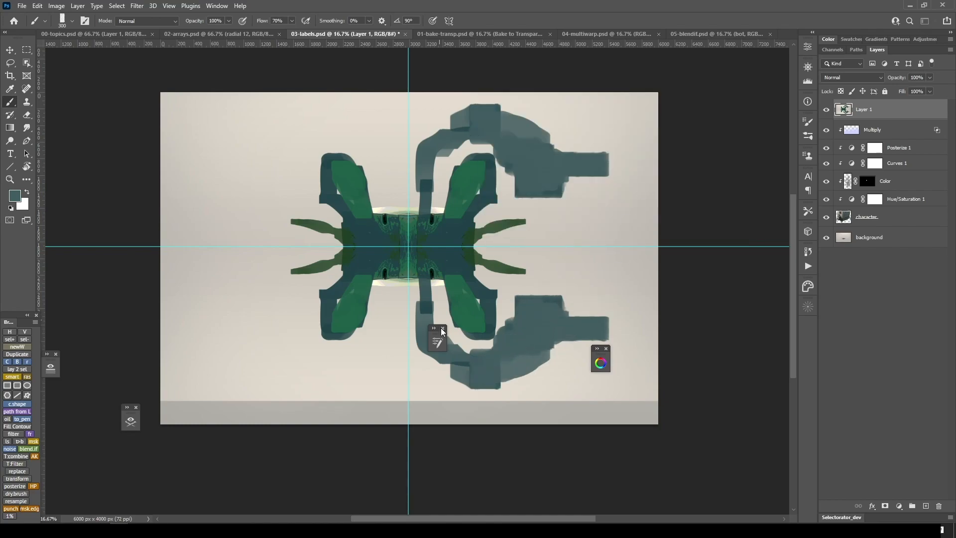
- Paint a broad teal arm on the creature's lower left with a 700 px brush and mirror it with the last symmetry
{"action": "left_click", "coordinate": [431, 253], "text": "alt"}
{"action": "key", "text": "bracketright"}
{"action": "key", "text": "bracketright"}
{"action": "key", "text": "bracketright"}
{"action": "key", "text": "bracketright"}
{"action": "key", "text": "bracketright"}
{"action": "mouse_move", "coordinate": [392, 303]}
{"action": "left_mouse_down"}
{"action": "mouse_move", "coordinate": [349, 344]}
{"action": "mouse_move", "coordinate": [279, 363]}
{"action": "mouse_move", "coordinate": [219, 365]}
{"action": "mouse_move", "coordinate": [245, 367]}
{"action": "left_mouse_up"}
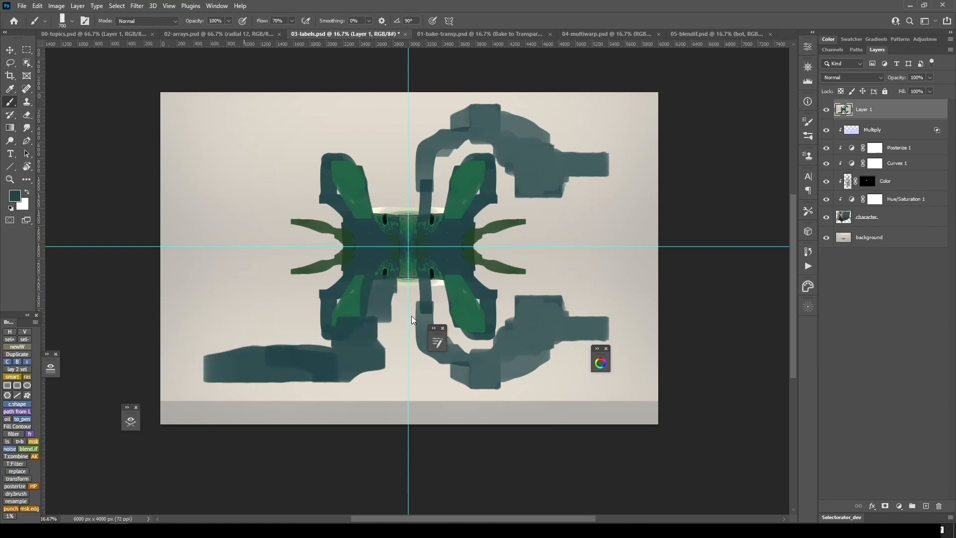
- Paint a sampled olive green patch over the lower-left arm with a 500 px brush and mirror it with the last symmetry
{"action": "left_click", "coordinate": [325, 269], "text": "alt"}
{"action": "key", "text": "bracketleft"}
{"action": "key", "text": "bracketleft"}
{"action": "mouse_move", "coordinate": [328, 325]}
{"action": "left_mouse_down"}
{"action": "mouse_move", "coordinate": [321, 359]}
{"action": "mouse_move", "coordinate": [374, 360]}
{"action": "left_mouse_up"}
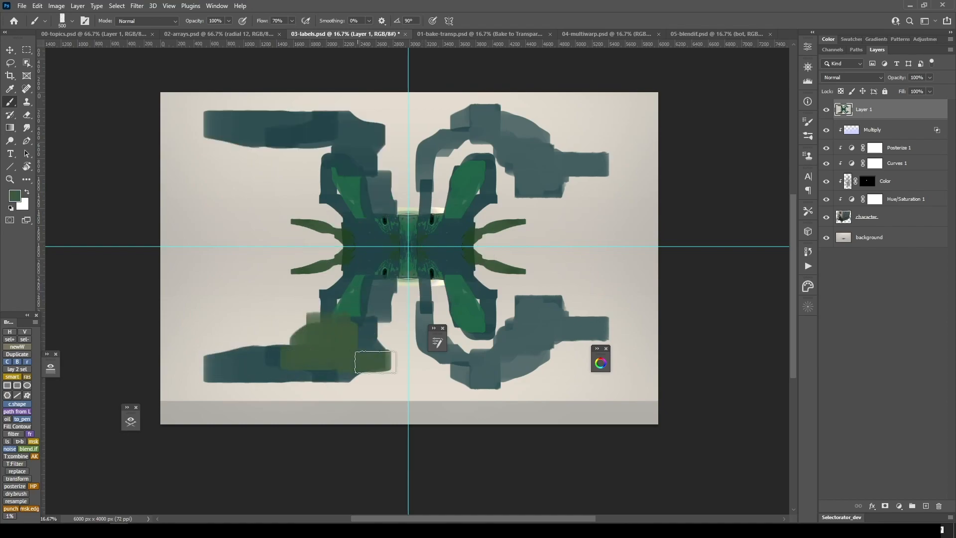
- Paint a black patch on the creature's left side below the horizontal guide with a 250 px brush and mirror it with the last symmetry
{"action": "key", "text": "d"}
{"action": "key", "text": "bracketleft"}
{"action": "key", "text": "bracketleft"}
{"action": "key", "text": "bracketleft"}
{"action": "mouse_move", "coordinate": [391, 266]}
{"action": "left_mouse_down"}
{"action": "mouse_move", "coordinate": [366, 272]}
{"action": "mouse_move", "coordinate": [365, 291]}
{"action": "left_mouse_up"}
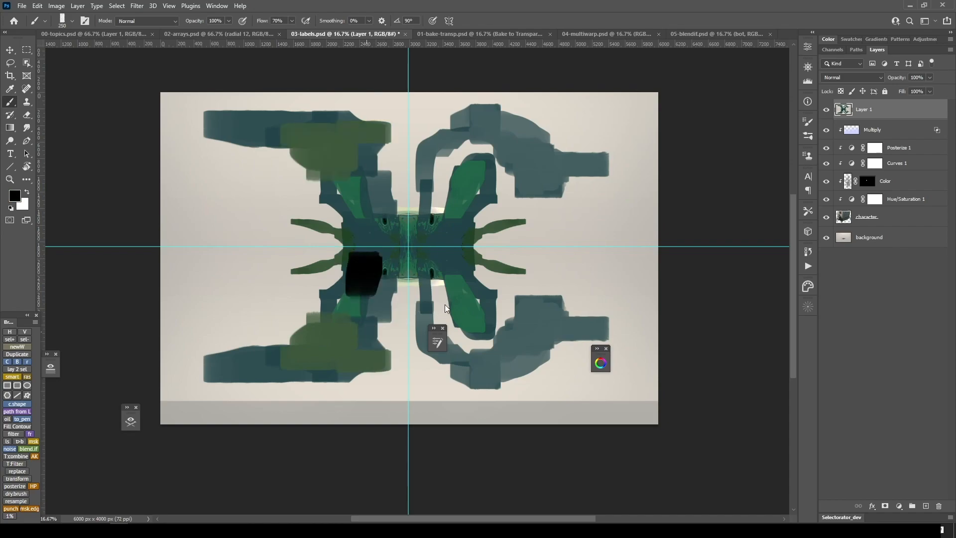
{"action": "left_click_drag", "start_coordinate": [469, 273], "coordinate": [474, 288]}
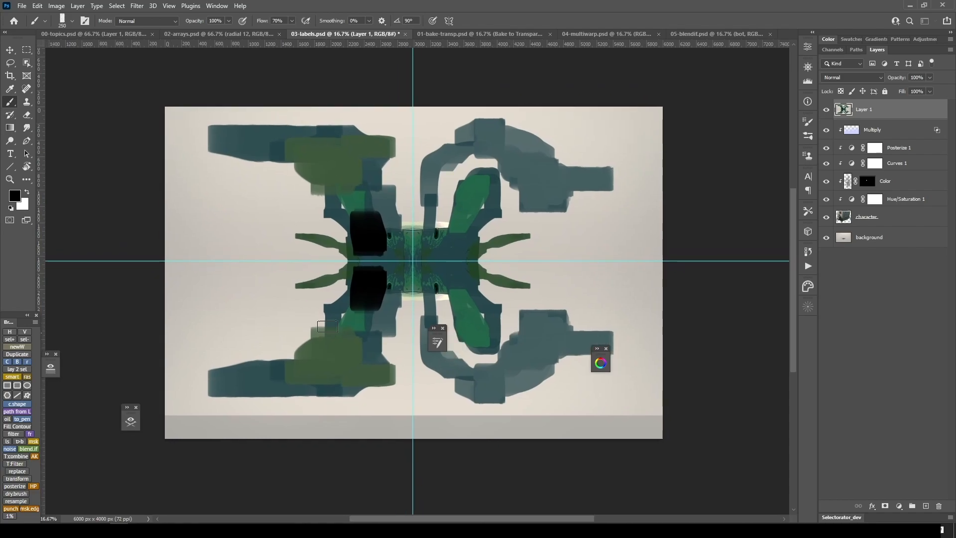
- Open Layer Factory, switch to 00-topics.psd, and draw a check mark beside the Repeat Last Used Symmetry line with a smaller brush
{"action": "key", "text": "F2"}
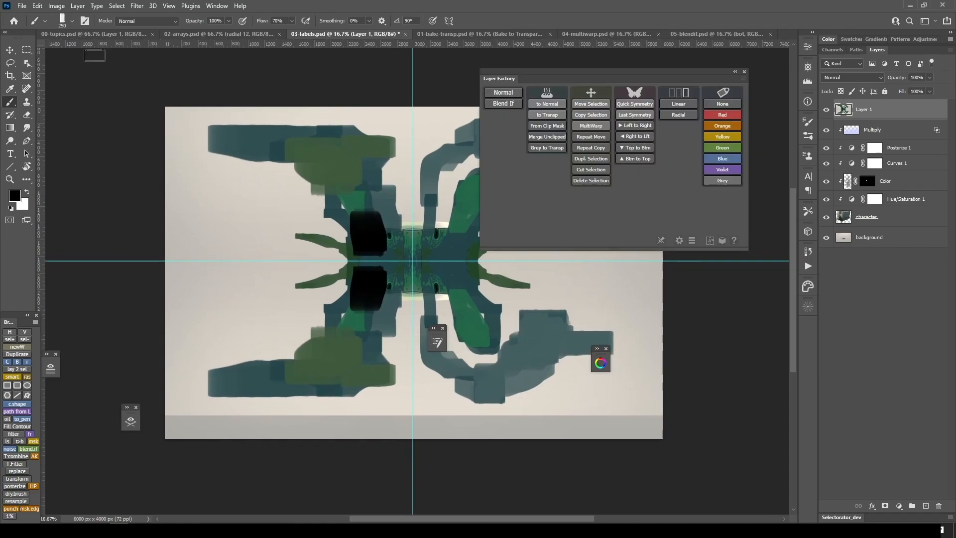
{"action": "left_click", "coordinate": [102, 35]}
{"action": "key", "text": "bracketleft"}
{"action": "key", "text": "bracketleft"}
{"action": "key", "text": "bracketleft"}
{"action": "key", "text": "bracketleft"}
{"action": "key", "text": "bracketleft"}
{"action": "key", "text": "bracketleft"}
{"action": "key", "text": "bracketleft"}
{"action": "key", "text": "bracketleft"}
{"action": "key", "text": "bracketleft"}
{"action": "key", "text": "bracketleft"}
{"action": "key", "text": "bracketleft"}
{"action": "key", "text": "bracketleft"}
{"action": "key", "text": "bracketleft"}
{"action": "left_click_drag", "start_coordinate": [175, 222], "coordinate": [180, 213]}
- Close Layer Factory and underline the Multi-Warp line in the topic list with a 15 px brush
{"action": "key", "text": "bracketleft"}
{"action": "key", "text": "bracketleft"}
{"action": "key", "text": "bracketleft"}
{"action": "key", "text": "bracketleft"}
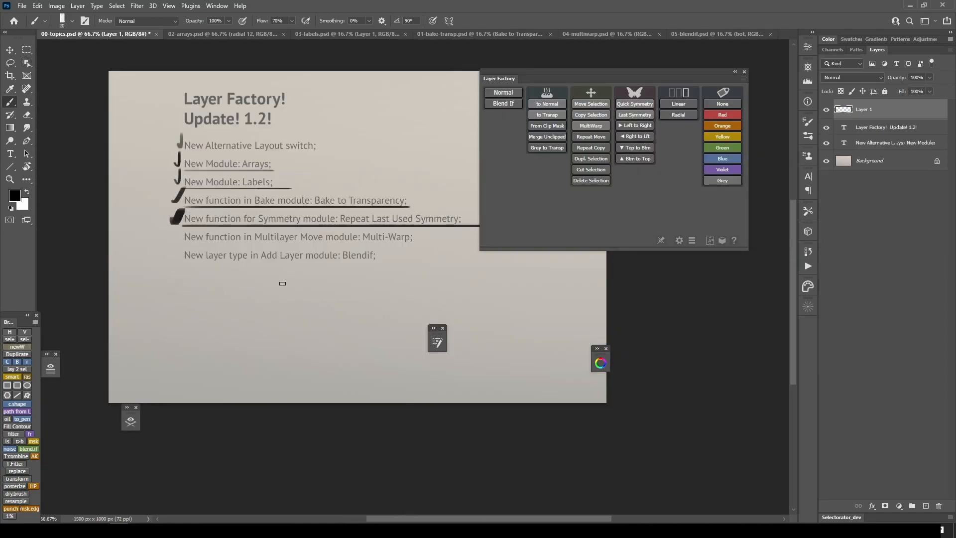
{"action": "key", "text": "F2"}
{"action": "left_click_drag", "start_coordinate": [267, 245], "coordinate": [147, 243]}
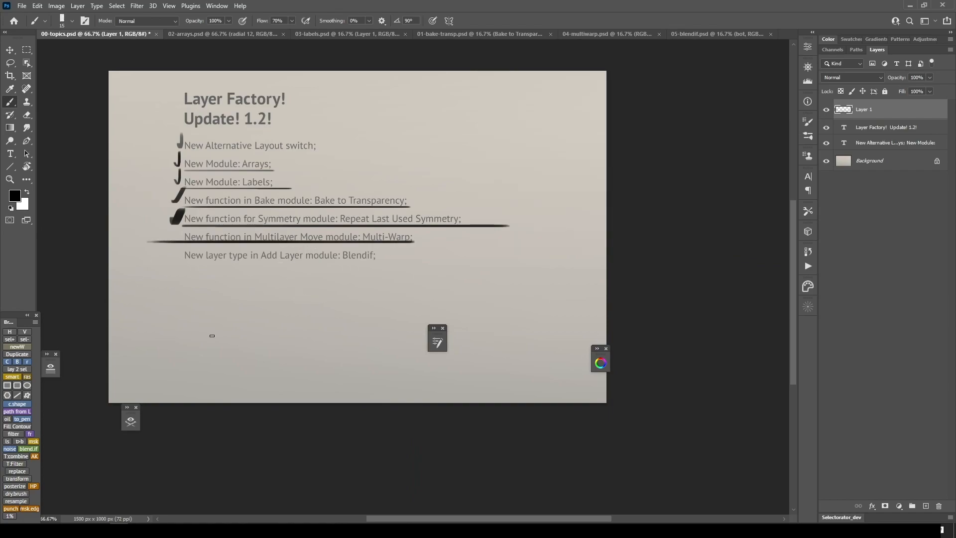
- Switch to the 04-multiwarp.psd document and view the robot at 25% zoom
{"action": "scroll", "coordinate": [428, 279], "scroll_direction": "up", "scroll_amount": 1}
{"action": "left_click", "coordinate": [607, 34]}
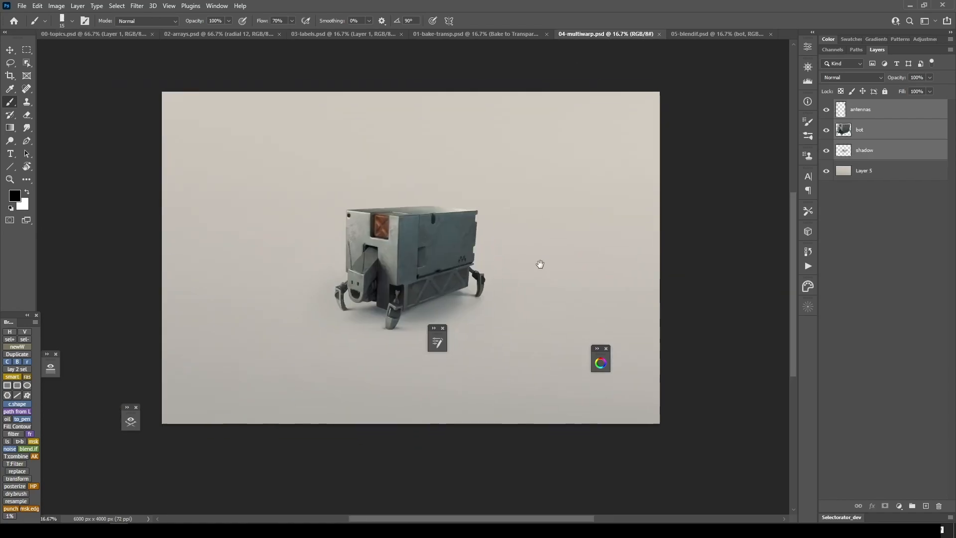
{"action": "key", "text": "ctrl+plus"}
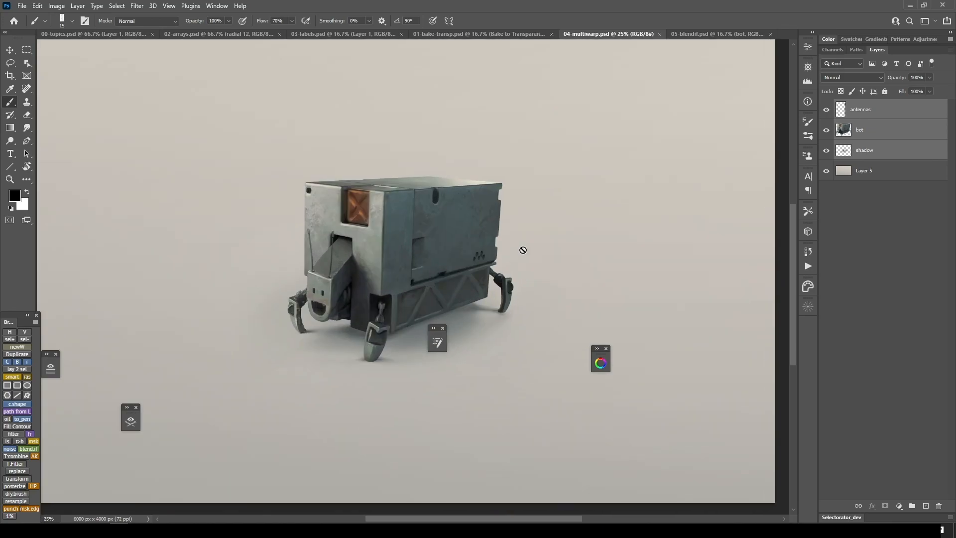
{"action": "left_click_drag", "start_coordinate": [523, 249], "coordinate": [522, 270]}
- Try Free Transform on the antennas, bot and shadow layers together, cancel it, and select only the bot layer
{"action": "key", "text": "ctrl+t"}
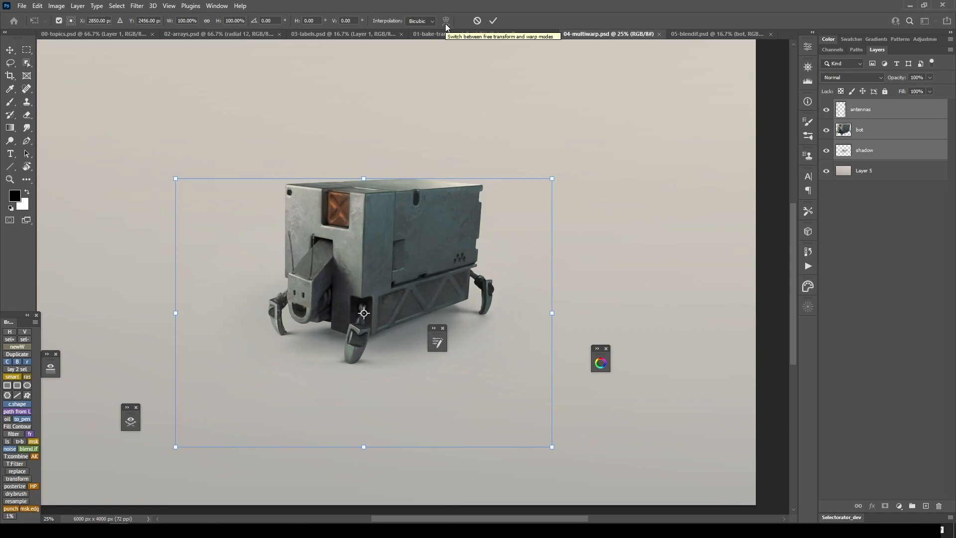
{"action": "key", "text": "Escape"}
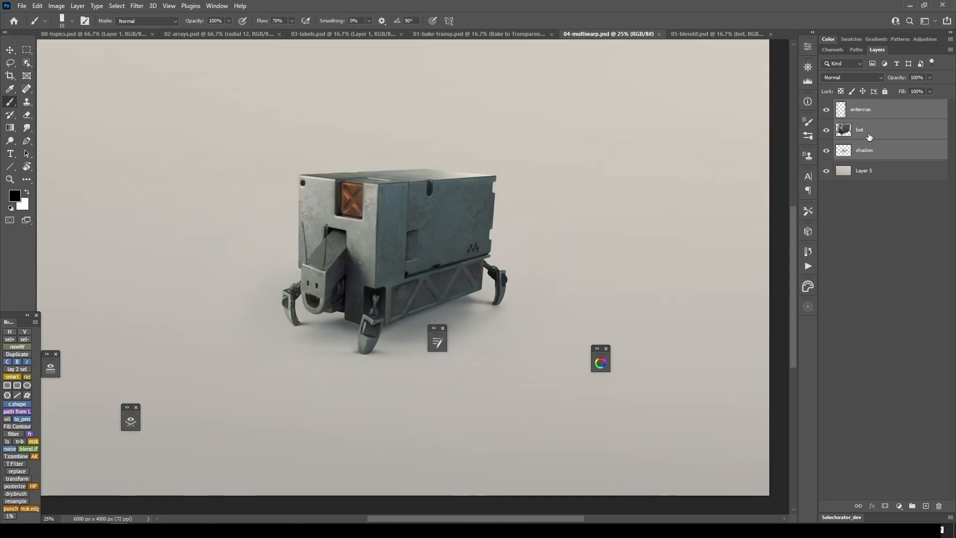
{"action": "left_click", "coordinate": [867, 135]}
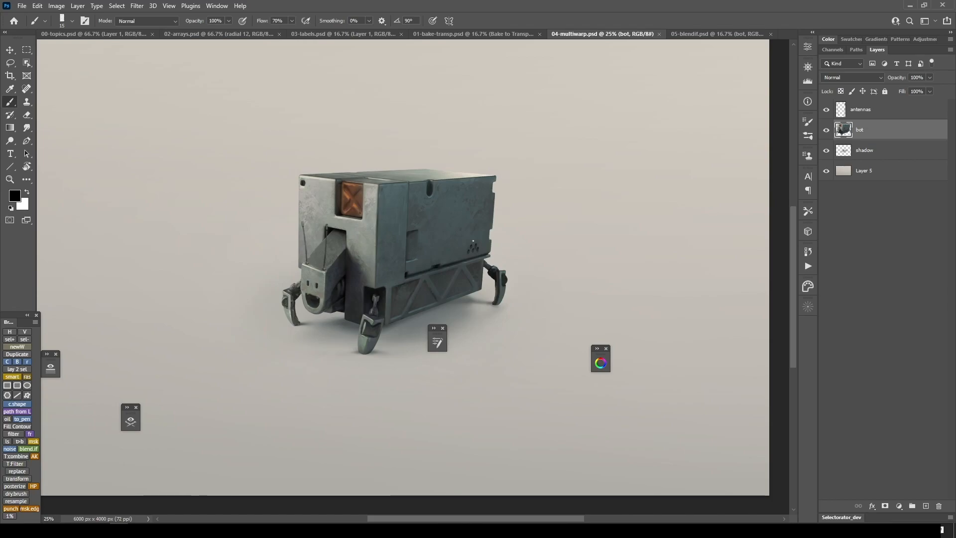
- Warp the antennas, bot and shadow layers together with Layer Factory's MultiWarp, arching the robot's top upward and pinching its sides inward
{"action": "left_click", "coordinate": [865, 114]}
{"action": "left_click", "coordinate": [867, 152], "text": "shift"}
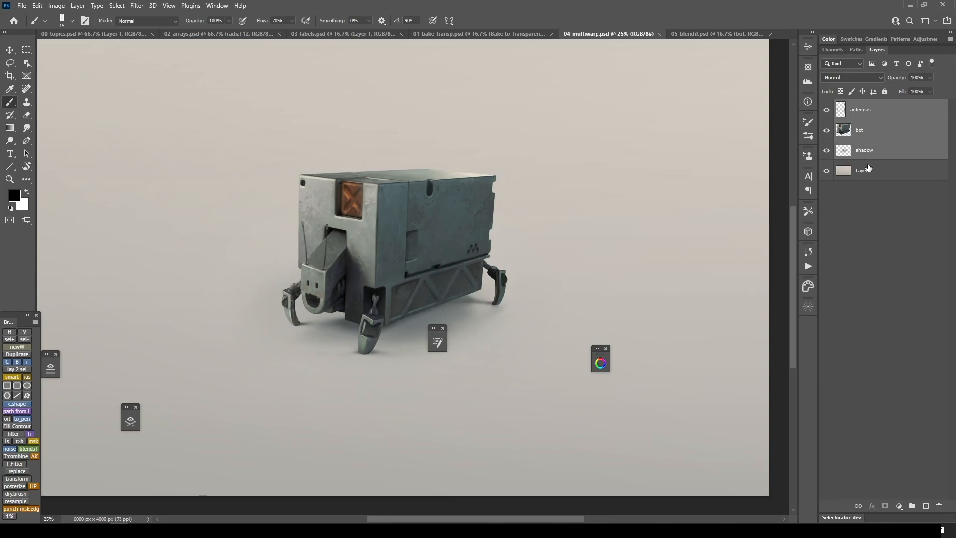
{"action": "key", "text": "F2"}
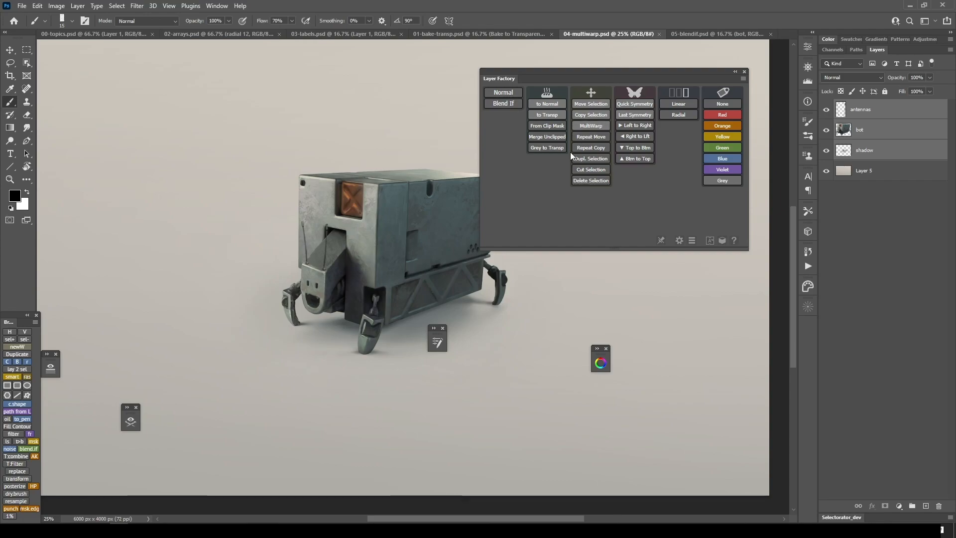
{"action": "left_click", "coordinate": [605, 131]}
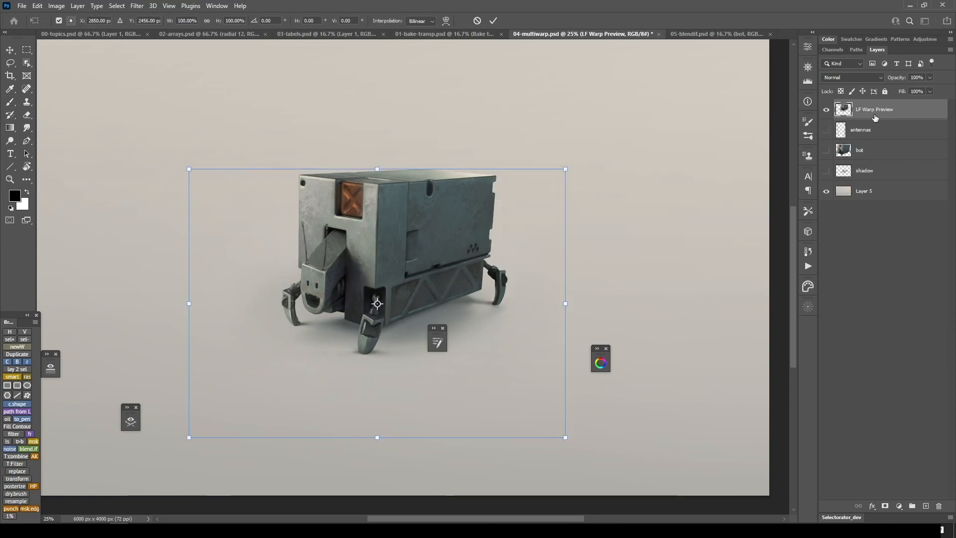
{"action": "left_click", "coordinate": [446, 21]}
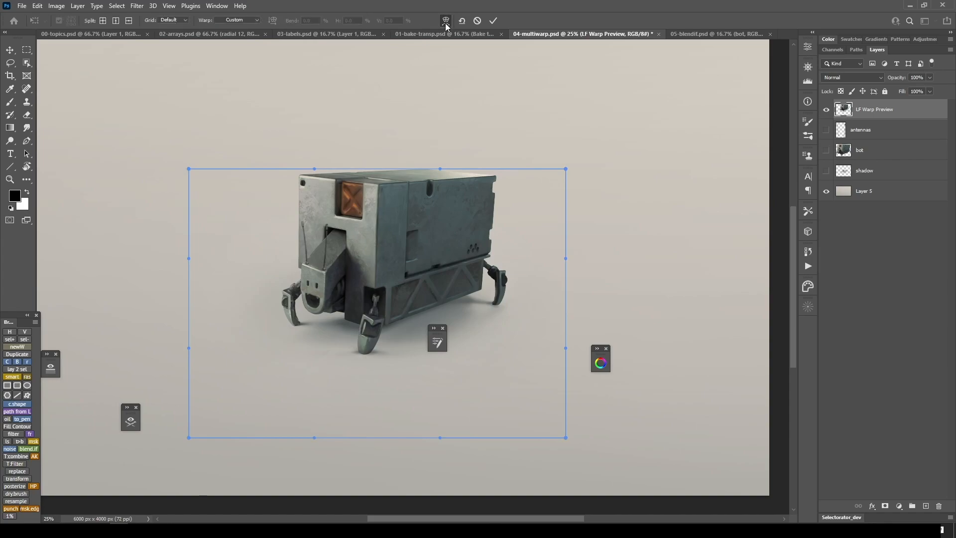
{"action": "left_click_drag", "start_coordinate": [369, 169], "coordinate": [376, 106]}
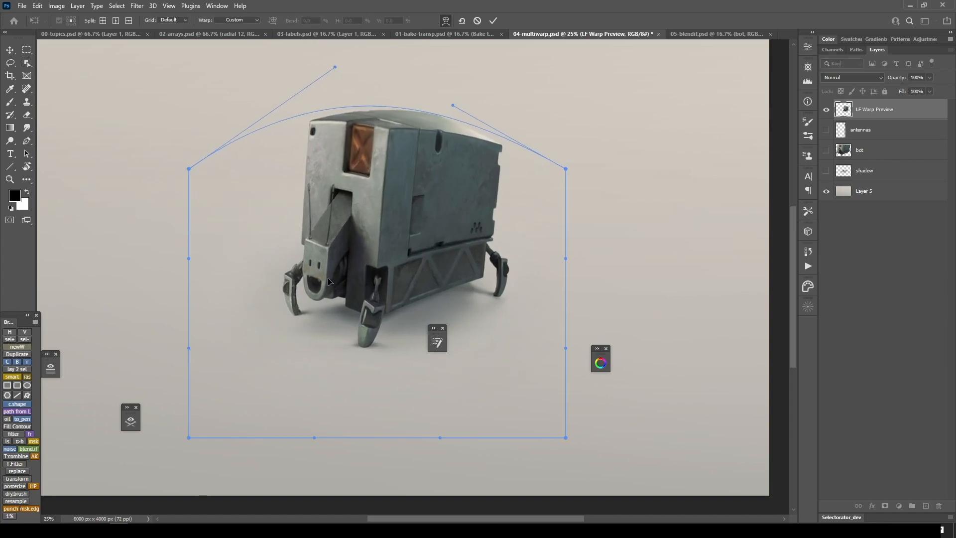
{"action": "left_click_drag", "start_coordinate": [513, 291], "coordinate": [476, 285]}
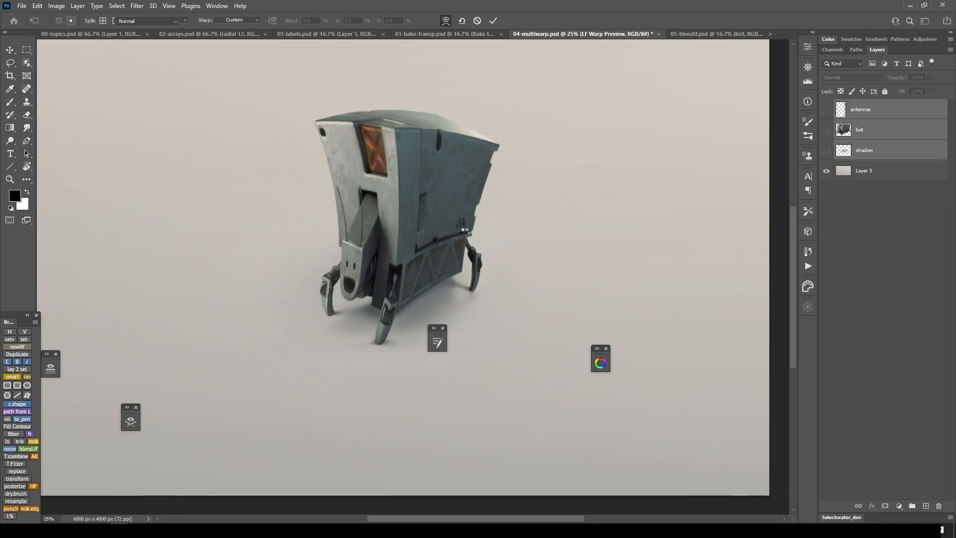
- Examine the separately warped antennas, bot and shadow layers by toggling their visibility
{"action": "left_click", "coordinate": [872, 112]}
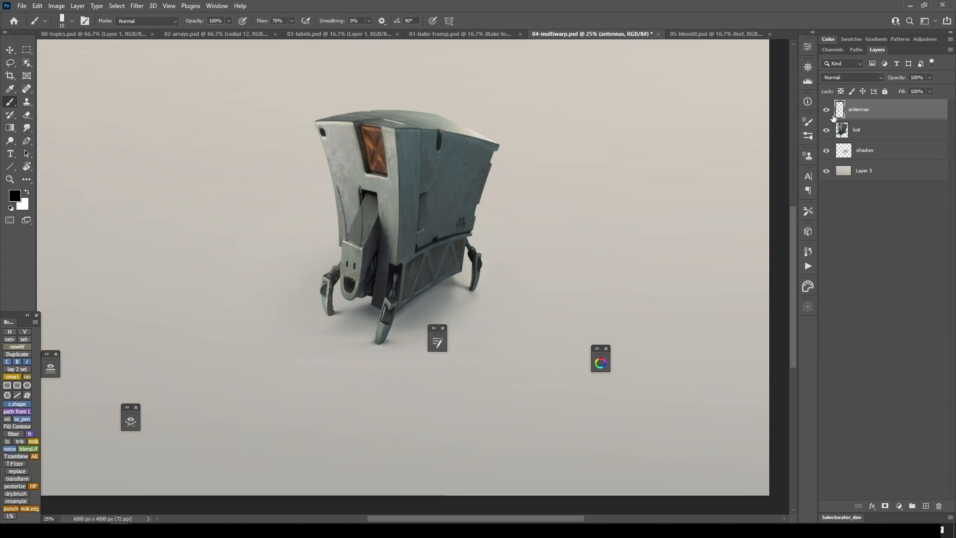
{"action": "left_click", "coordinate": [826, 129]}
{"action": "left_click", "coordinate": [826, 129]}
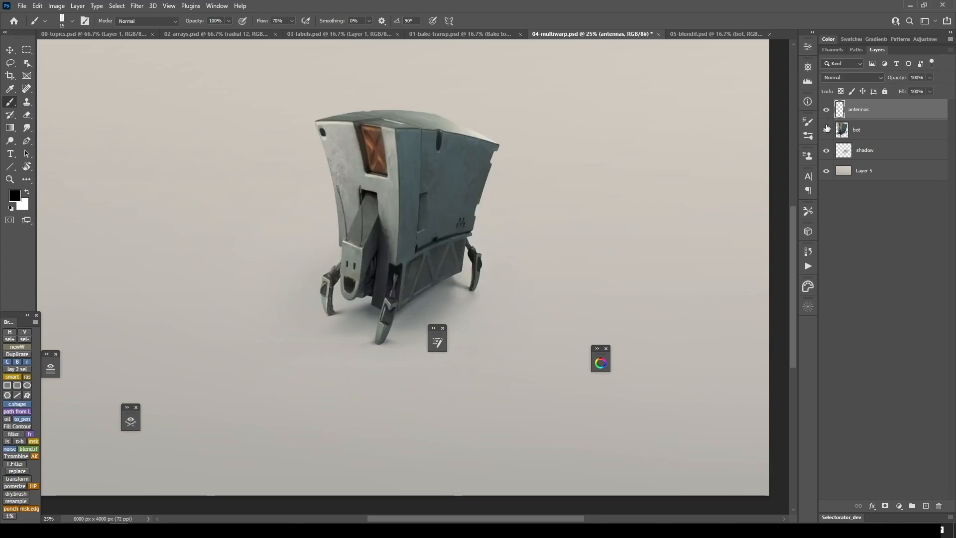
{"action": "left_click", "coordinate": [826, 152]}
{"action": "left_click", "coordinate": [825, 152]}
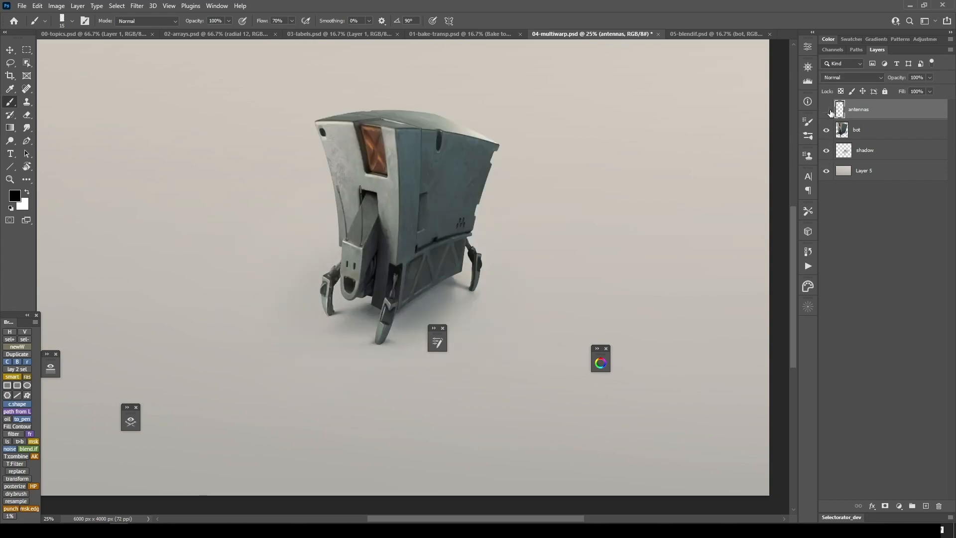
{"action": "left_click", "coordinate": [827, 130]}
{"action": "left_click", "coordinate": [826, 130]}
{"action": "left_click", "coordinate": [827, 130]}
{"action": "left_click", "coordinate": [827, 110]}
{"action": "left_click", "coordinate": [827, 131]}
{"action": "left_click", "coordinate": [827, 150]}
{"action": "left_click", "coordinate": [827, 149]}
- Undo the visibility changes and the warp, and show the antennas, bot and shadow layers again
{"action": "key", "text": "ctrl+z"}
{"action": "key", "text": "ctrl+z"}
{"action": "key", "text": "ctrl+z"}
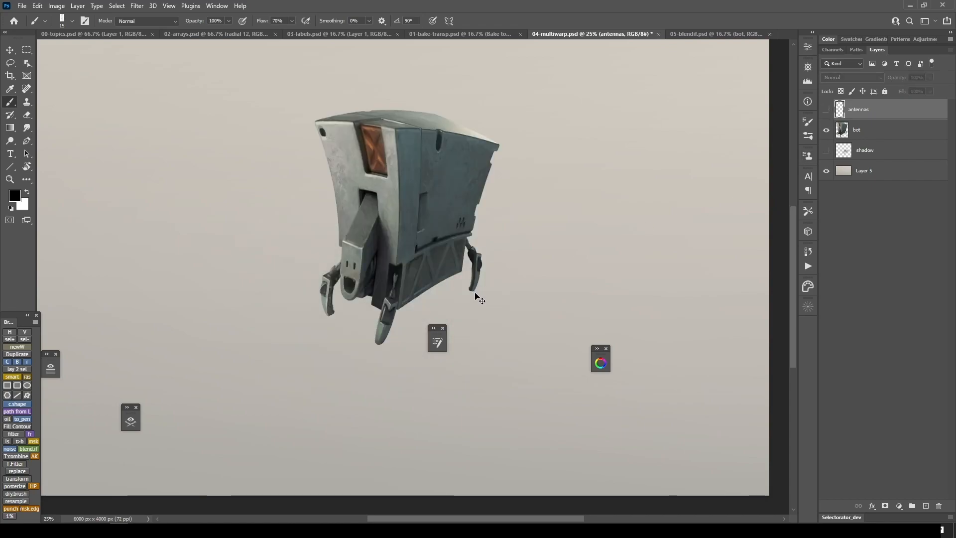
{"action": "key", "text": "ctrl+z"}
{"action": "key", "text": "ctrl+z"}
{"action": "key", "text": "ctrl+z"}
{"action": "key", "text": "ctrl+z"}
{"action": "key", "text": "ctrl+z"}
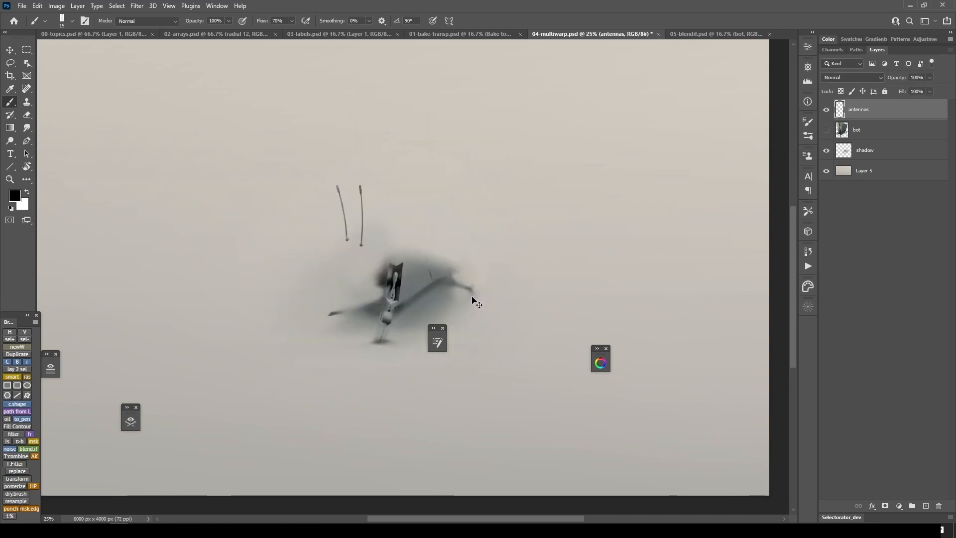
{"action": "key", "text": "ctrl+z"}
{"action": "key", "text": "ctrl+z"}
{"action": "key", "text": "ctrl+z"}
{"action": "key", "text": "ctrl+z"}
{"action": "key", "text": "ctrl+z"}
{"action": "key", "text": "ctrl+z"}
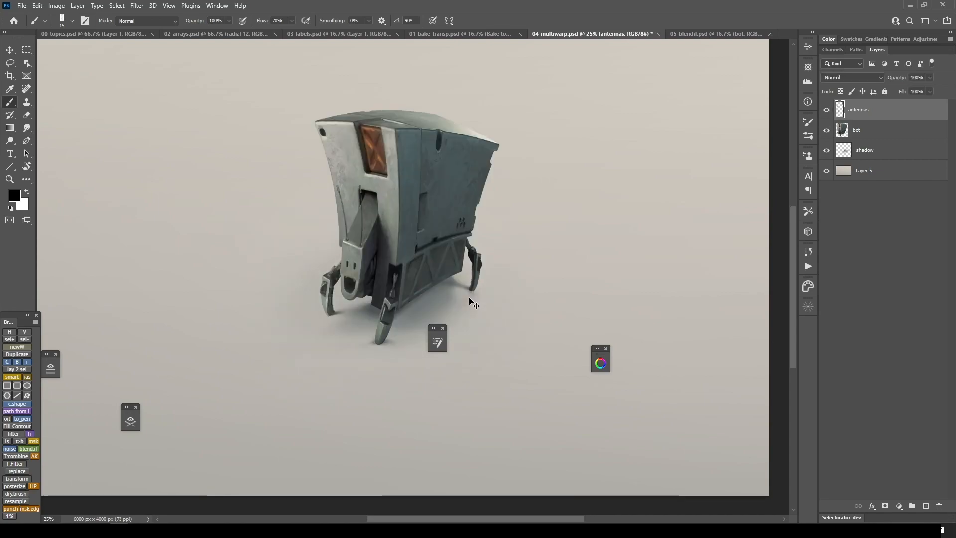
{"action": "key", "text": "ctrl+z"}
{"action": "key", "text": "ctrl+z"}
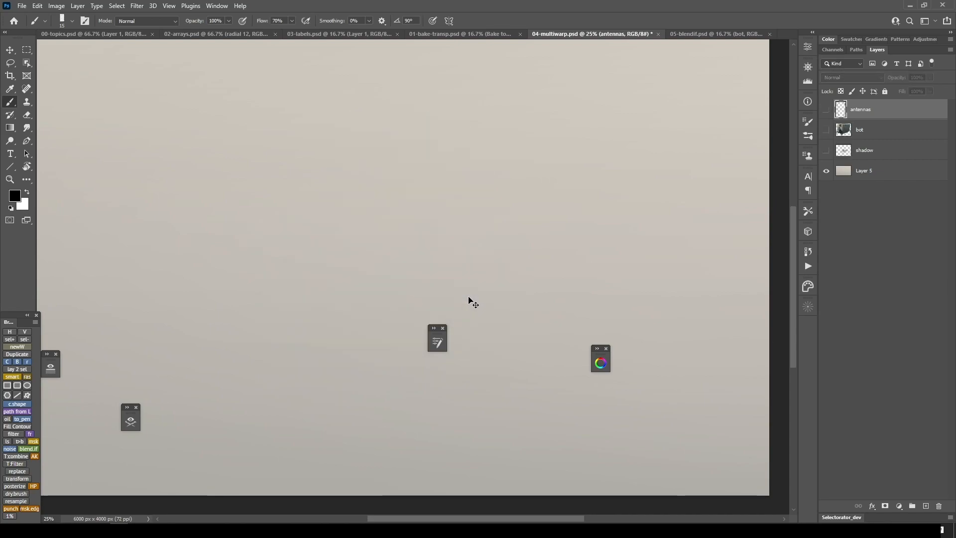
{"action": "left_click_drag", "start_coordinate": [826, 109], "coordinate": [827, 161]}
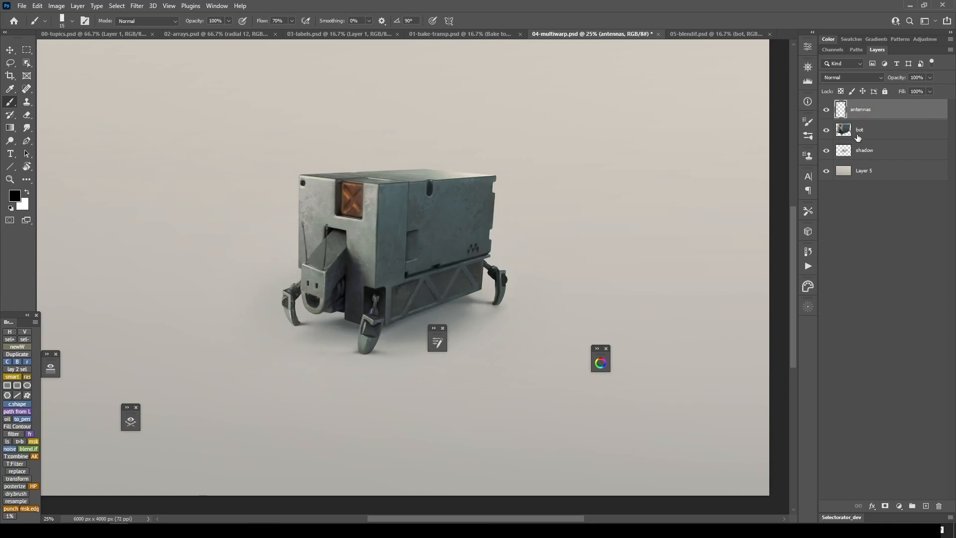
- Select the antennas, bot and shadow layers, marquee the robot's front-left part, and stretch that area leftward with MultiWarp
{"action": "left_click", "coordinate": [859, 150], "text": "shift"}
{"action": "key", "text": "m"}
{"action": "left_click_drag", "start_coordinate": [221, 114], "coordinate": [357, 371]}
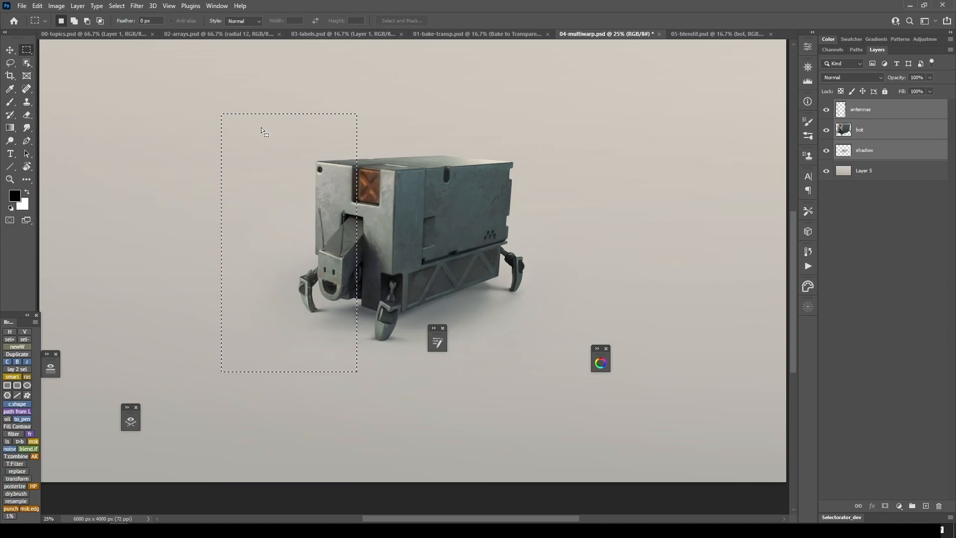
{"action": "key", "text": "ctrl+t"}
{"action": "left_click_drag", "start_coordinate": [290, 249], "coordinate": [255, 247]}
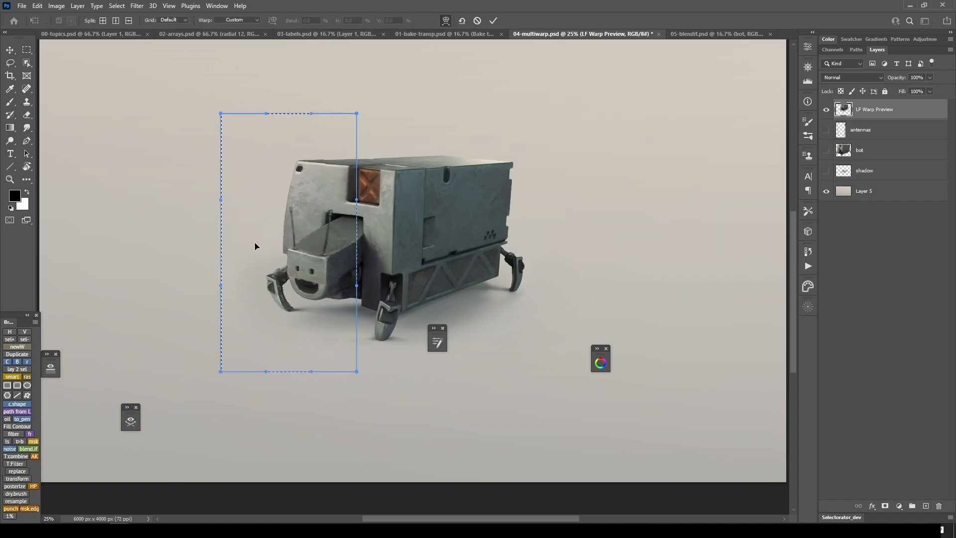
{"action": "key", "text": "Return"}
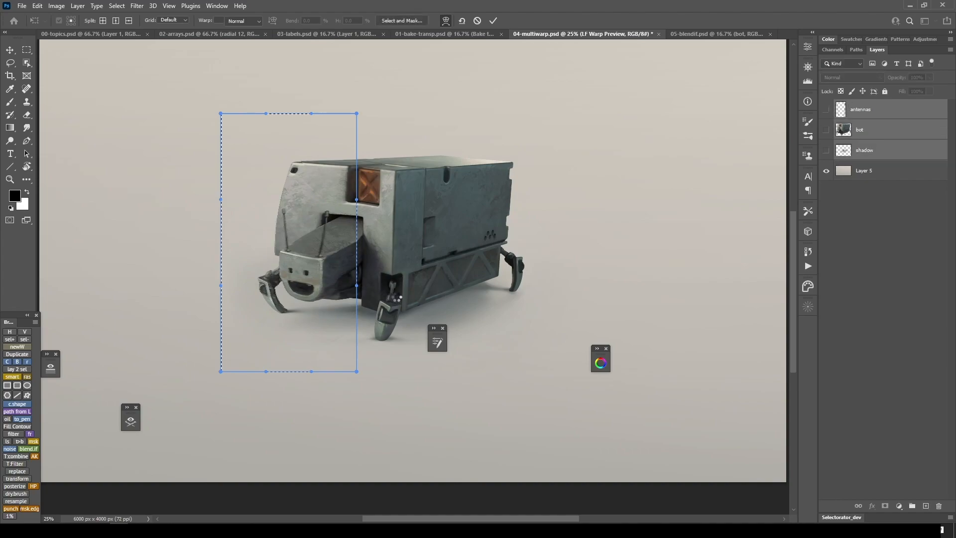
- Check the warped antennas, bot and shadow layers one by one by toggling their visibility
{"action": "left_click", "coordinate": [826, 111]}
{"action": "left_click", "coordinate": [826, 110]}
{"action": "left_click", "coordinate": [826, 132]}
{"action": "left_click", "coordinate": [826, 131]}
{"action": "left_click", "coordinate": [826, 151]}
{"action": "left_click", "coordinate": [826, 151]}
{"action": "left_click_drag", "start_coordinate": [545, 270], "coordinate": [509, 283]}
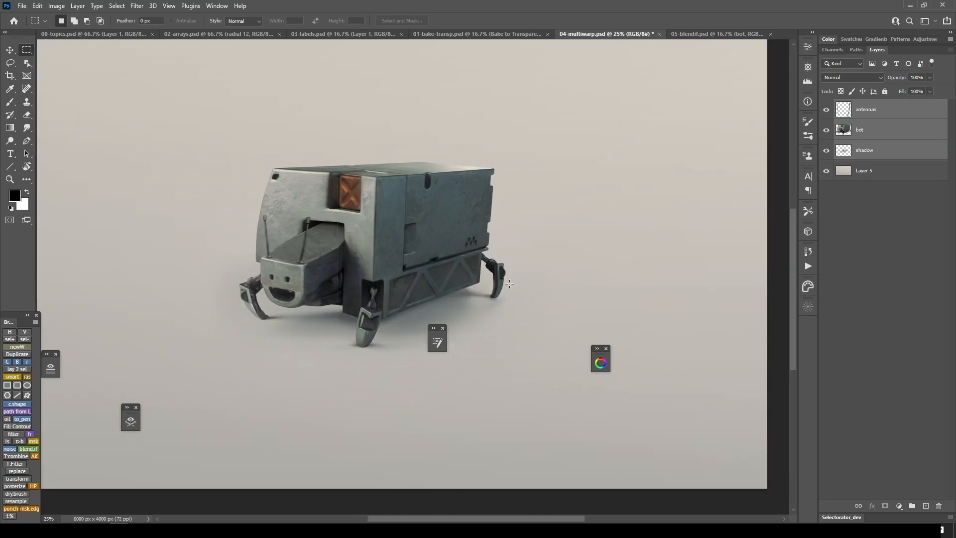
- Collapse Layer Factory's Multilayer Move module into a single menu button, check its commands, and restore the separate buttons
{"action": "key", "text": "ctrl+F1"}
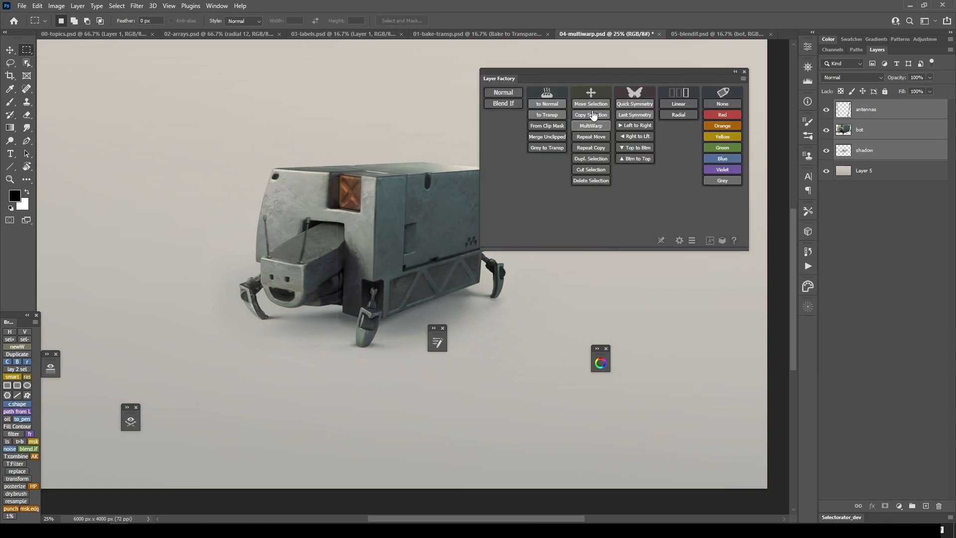
{"action": "left_click", "coordinate": [680, 242]}
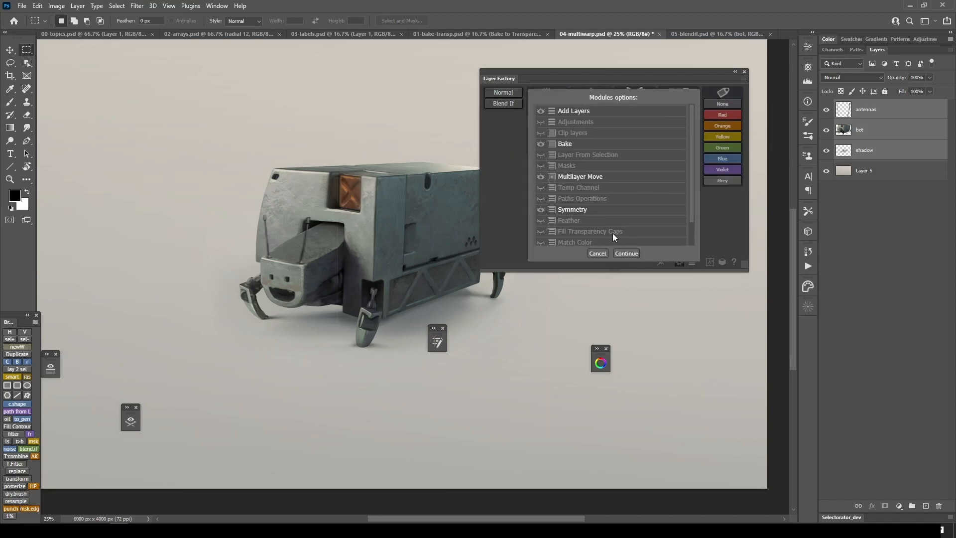
{"action": "left_click", "coordinate": [626, 254]}
{"action": "right_click", "coordinate": [595, 120]}
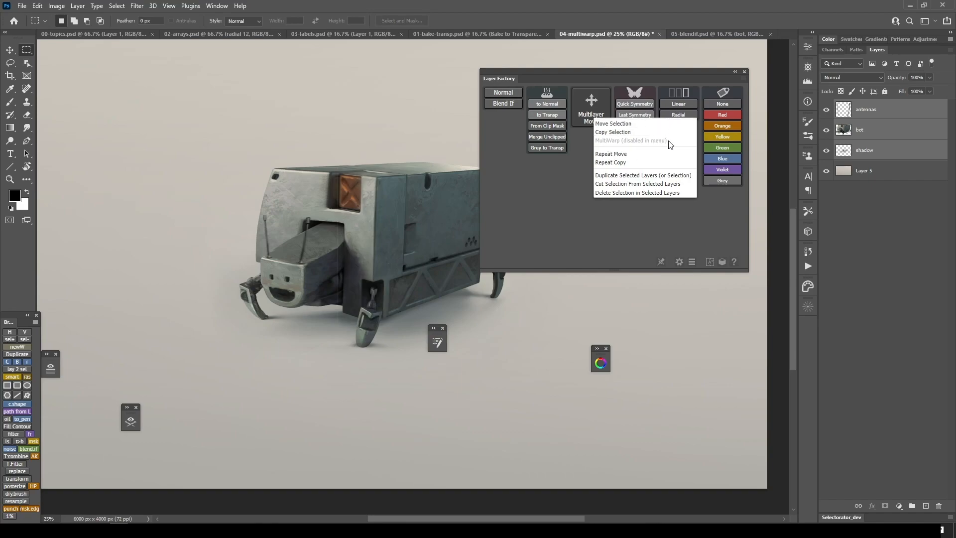
{"action": "left_click", "coordinate": [679, 263]}
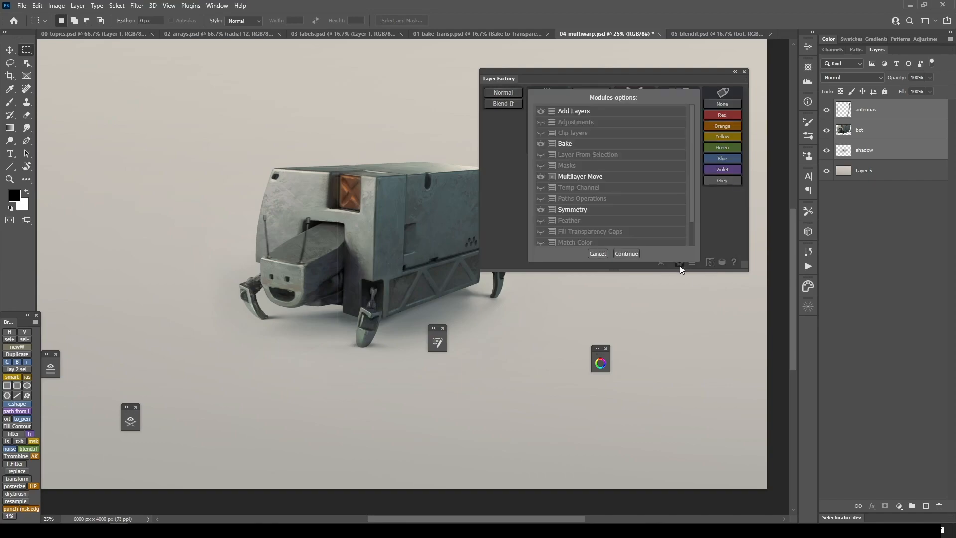
{"action": "left_click", "coordinate": [631, 254]}
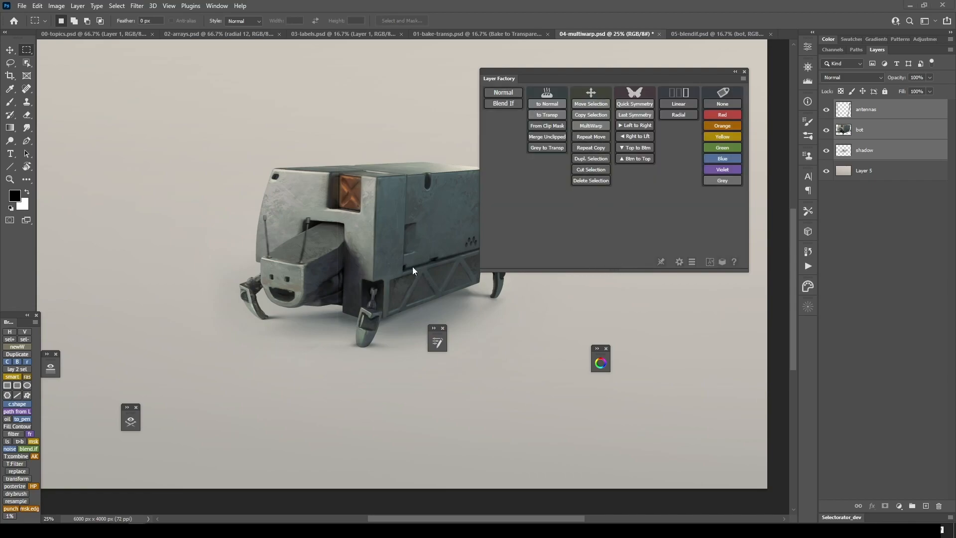
- In 00-topics.psd, brush a black check mark beside the Multi-Warp line and underline the Blendif line
{"action": "left_click", "coordinate": [129, 33]}
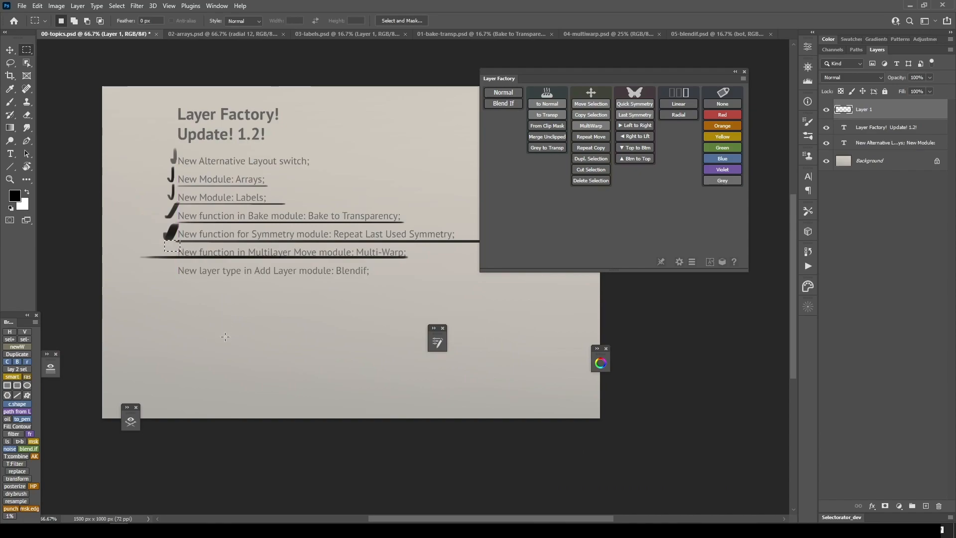
{"action": "key", "text": "b"}
{"action": "key", "text": "ctrl+z"}
{"action": "key", "text": "shift+b"}
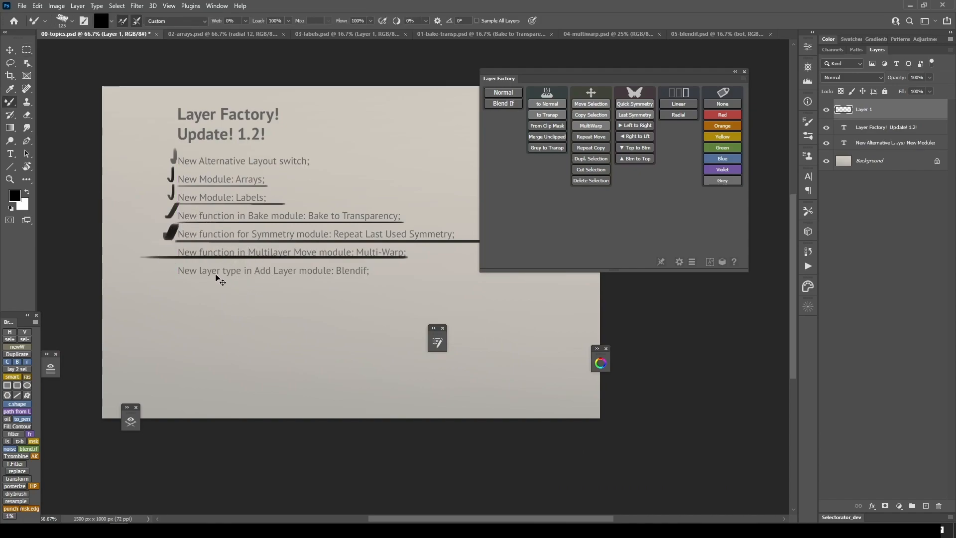
{"action": "mouse_move", "coordinate": [161, 248]}
{"action": "left_mouse_down"}
{"action": "mouse_move", "coordinate": [167, 255]}
{"action": "mouse_move", "coordinate": [178, 239]}
{"action": "left_mouse_up"}
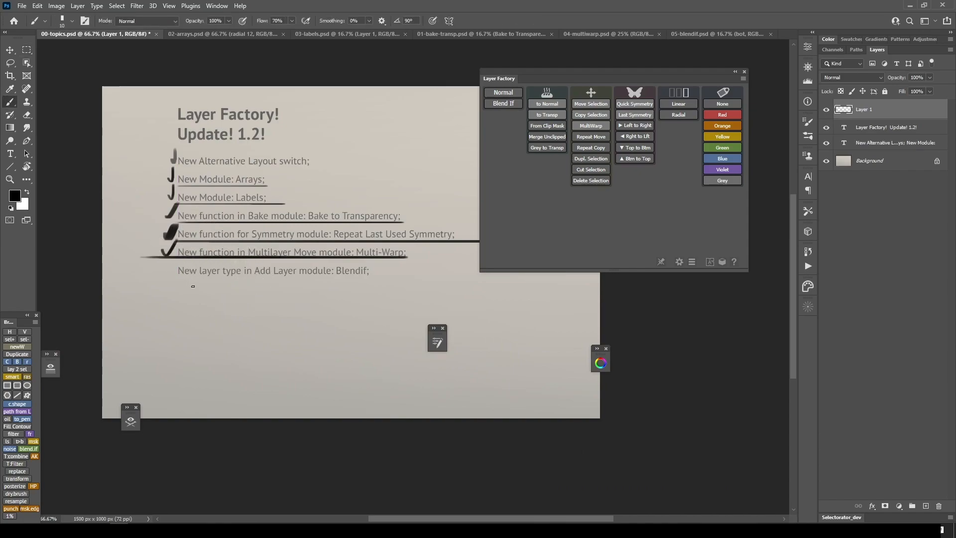
{"action": "mouse_move", "coordinate": [177, 278]}
{"action": "left_mouse_down"}
{"action": "mouse_move", "coordinate": [367, 286]}
{"action": "mouse_move", "coordinate": [395, 302]}
{"action": "mouse_move", "coordinate": [327, 273]}
{"action": "left_mouse_up"}
- Switch to 05-blendif.psd and review the layer types available in Layer Factory's Add Layers module
{"action": "key", "text": "ctrl+shift+Tab"}
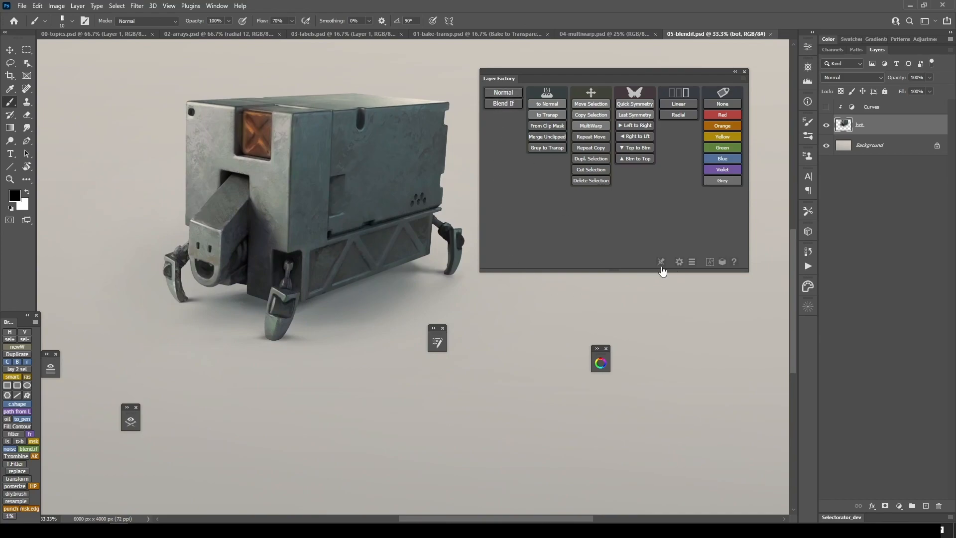
{"action": "left_click", "coordinate": [692, 261]}
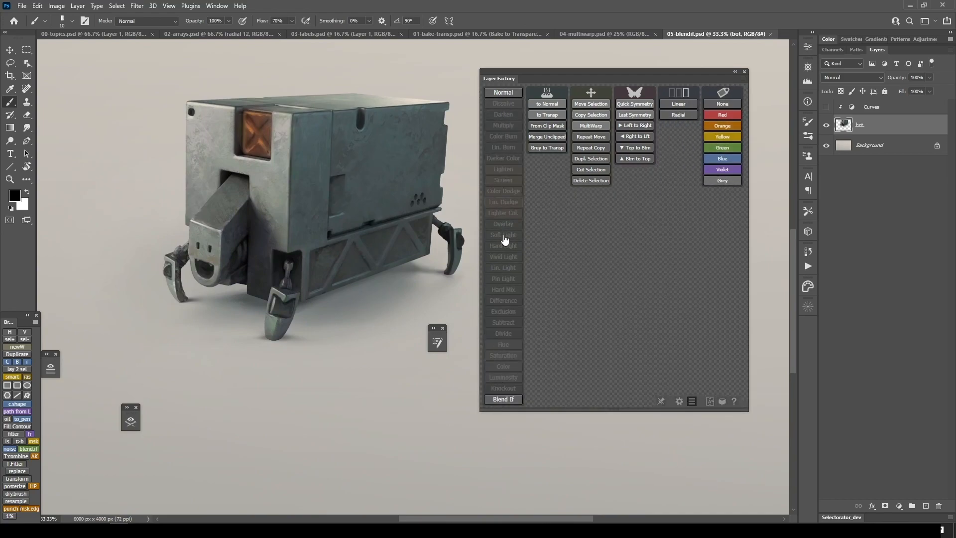
{"action": "left_click", "coordinate": [692, 402]}
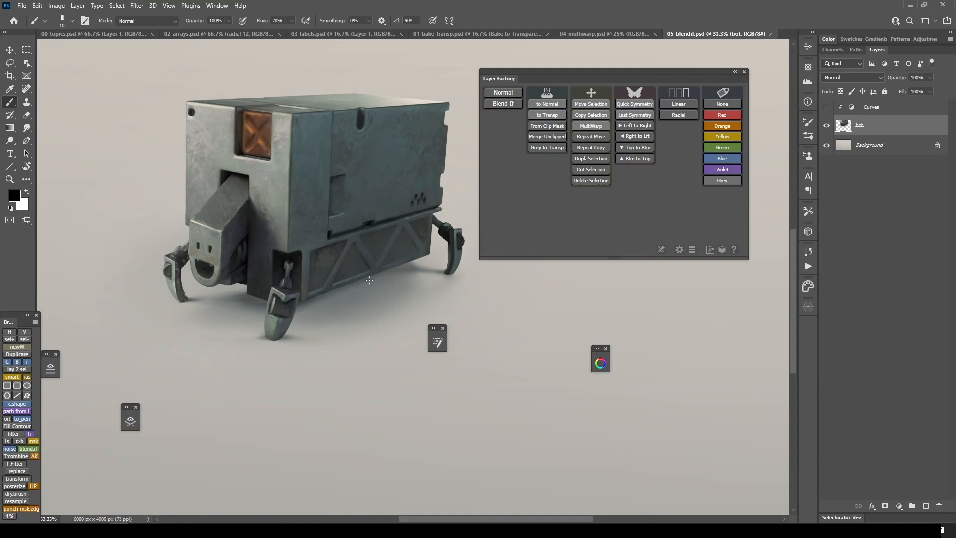
- Sample the robot's gray-green side color, add a clipped Blend If layer above the bot layer, and check its blending options
{"action": "left_click", "coordinate": [304, 123], "text": "alt"}
{"action": "left_click", "coordinate": [503, 104]}
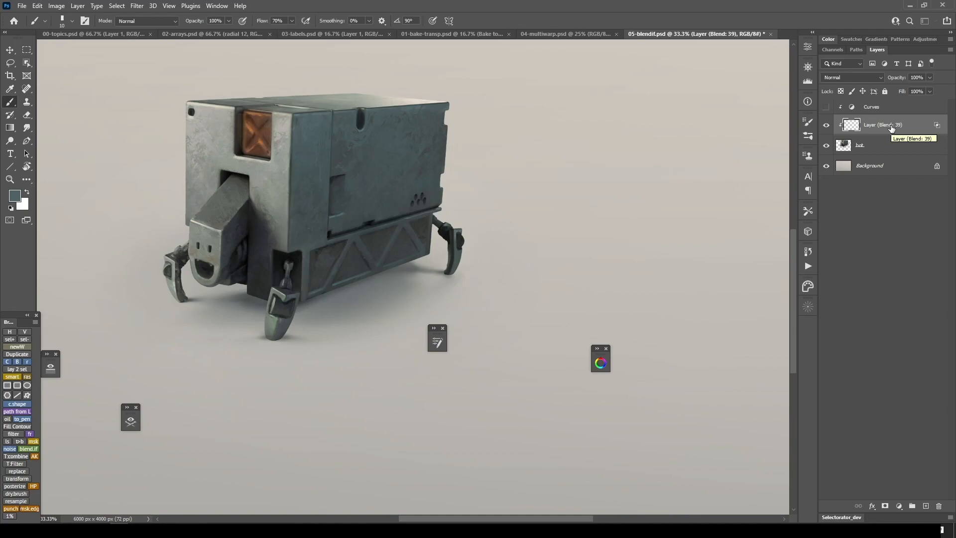
{"action": "double_click", "coordinate": [934, 129]}
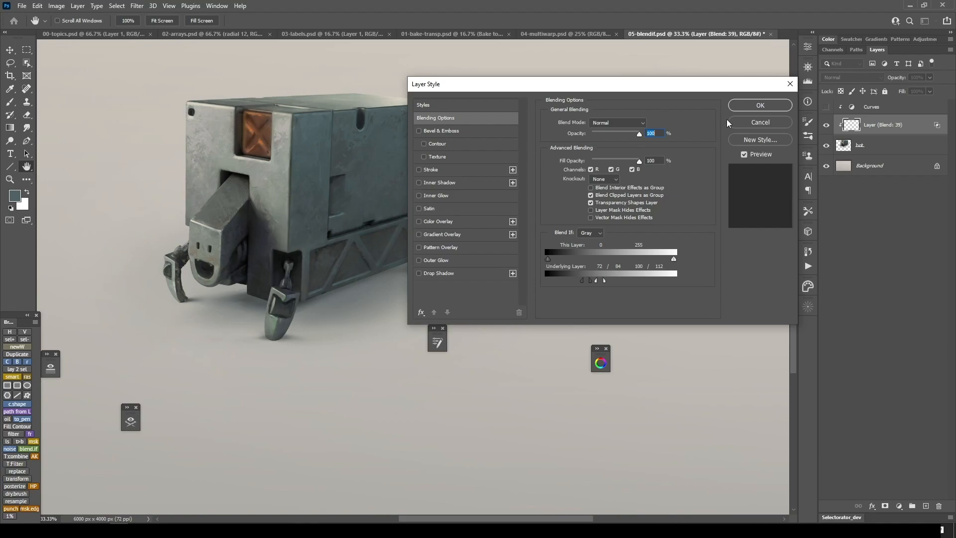
{"action": "left_click", "coordinate": [758, 106]}
- Paint the robot's body teal on the Blend If layer with a 700 px brush, covering the side and head areas
{"action": "left_click_drag", "start_coordinate": [285, 132], "coordinate": [348, 130]}
{"action": "mouse_move", "coordinate": [280, 130]}
{"action": "left_mouse_down"}
{"action": "mouse_move", "coordinate": [304, 135]}
{"action": "mouse_move", "coordinate": [299, 187]}
{"action": "left_mouse_up"}
{"action": "key", "text": "]"}
{"action": "key", "text": "]"}
{"action": "key", "text": "]"}
{"action": "key", "text": "]"}
{"action": "key", "text": "]"}
{"action": "key", "text": "]"}
{"action": "key", "text": "]"}
{"action": "key", "text": "]"}
{"action": "key", "text": "]"}
{"action": "key", "text": "]"}
{"action": "key", "text": "]"}
{"action": "key", "text": "]"}
{"action": "key", "text": "]"}
{"action": "key", "text": "]"}
{"action": "key", "text": "ctrl+z"}
{"action": "key", "text": "["}
{"action": "key", "text": "["}
{"action": "key", "text": "ctrl+z"}
{"action": "key", "text": "["}
{"action": "left_click_drag", "start_coordinate": [299, 107], "coordinate": [312, 171]}
{"action": "left_click_drag", "start_coordinate": [331, 104], "coordinate": [310, 180]}
{"action": "key", "text": "]"}
{"action": "key", "text": "]"}
{"action": "left_click_drag", "start_coordinate": [349, 150], "coordinate": [364, 205]}
{"action": "mouse_move", "coordinate": [409, 137]}
{"action": "left_mouse_down"}
{"action": "mouse_move", "coordinate": [403, 244]}
{"action": "mouse_move", "coordinate": [428, 207]}
{"action": "mouse_move", "coordinate": [383, 302]}
{"action": "mouse_move", "coordinate": [313, 262]}
{"action": "mouse_move", "coordinate": [310, 196]}
{"action": "mouse_move", "coordinate": [232, 289]}
{"action": "mouse_move", "coordinate": [220, 188]}
{"action": "left_mouse_up"}
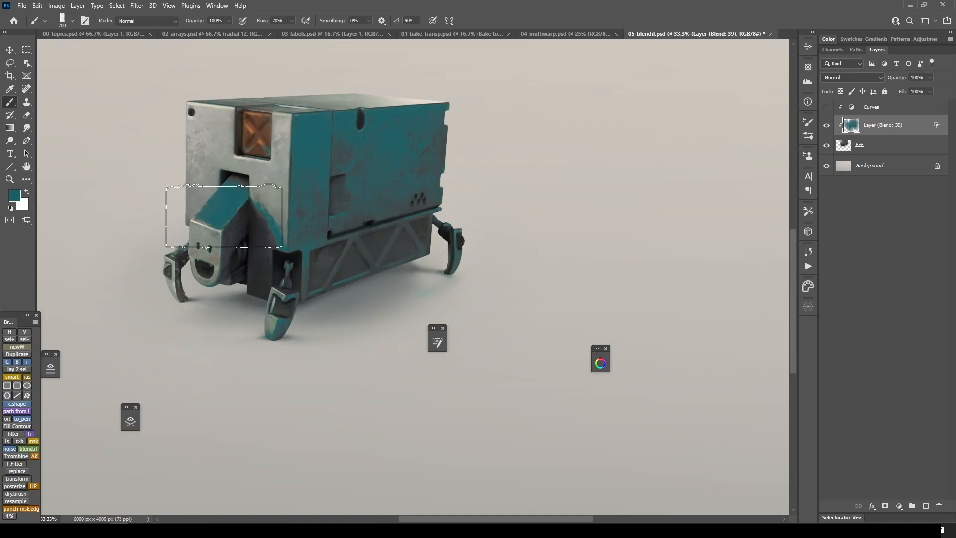
- Reduce the brush to 175 px, sample the light gray beside the orange panel, and add a second Blend If layer
{"action": "key", "text": "bracketleft"}
{"action": "key", "text": "bracketleft"}
{"action": "key", "text": "bracketleft"}
{"action": "key", "text": "bracketleft"}
{"action": "key", "text": "bracketleft"}
{"action": "key", "text": "bracketleft"}
{"action": "key", "text": "bracketleft"}
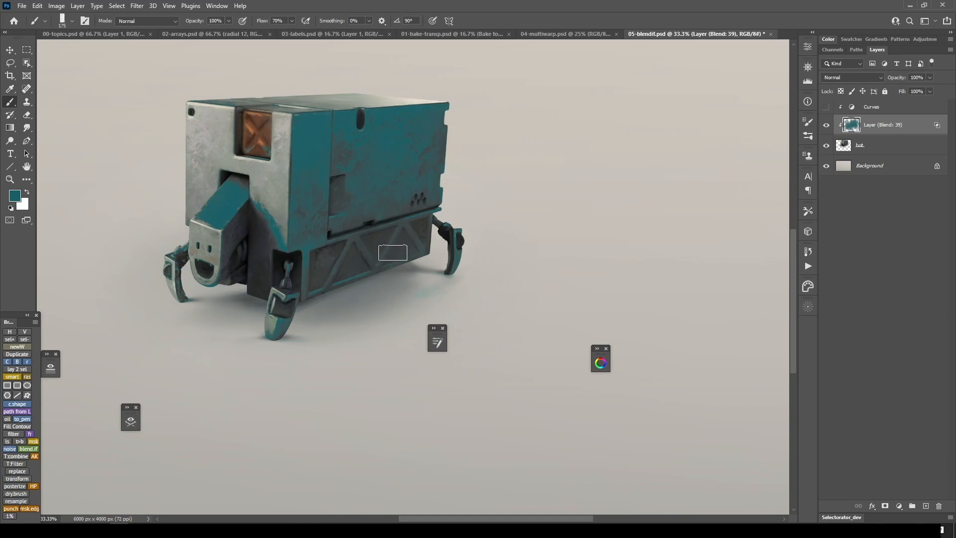
{"action": "left_click", "coordinate": [285, 126], "text": "alt"}
{"action": "left_click", "coordinate": [287, 125], "text": "alt"}
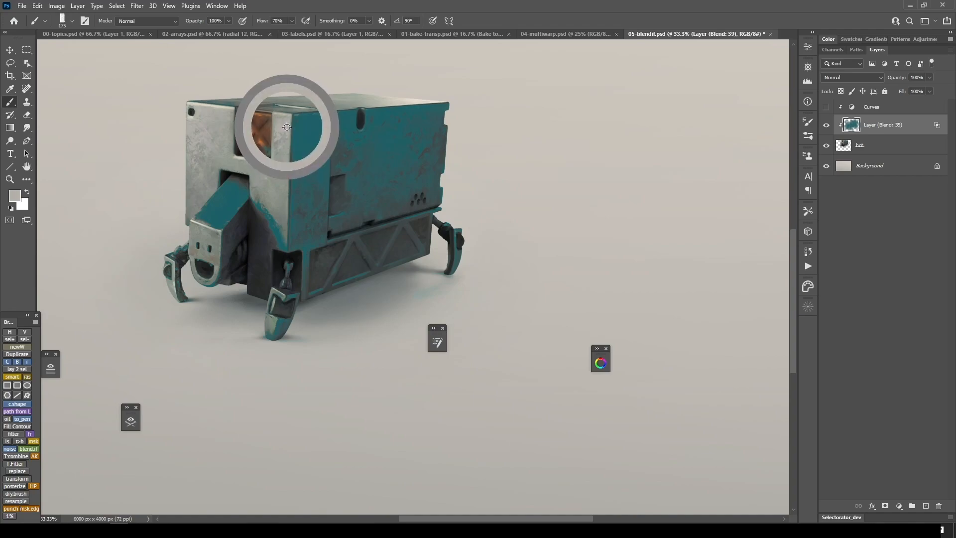
{"action": "key", "text": "ctrl+shift+n"}
{"action": "left_click", "coordinate": [504, 104]}
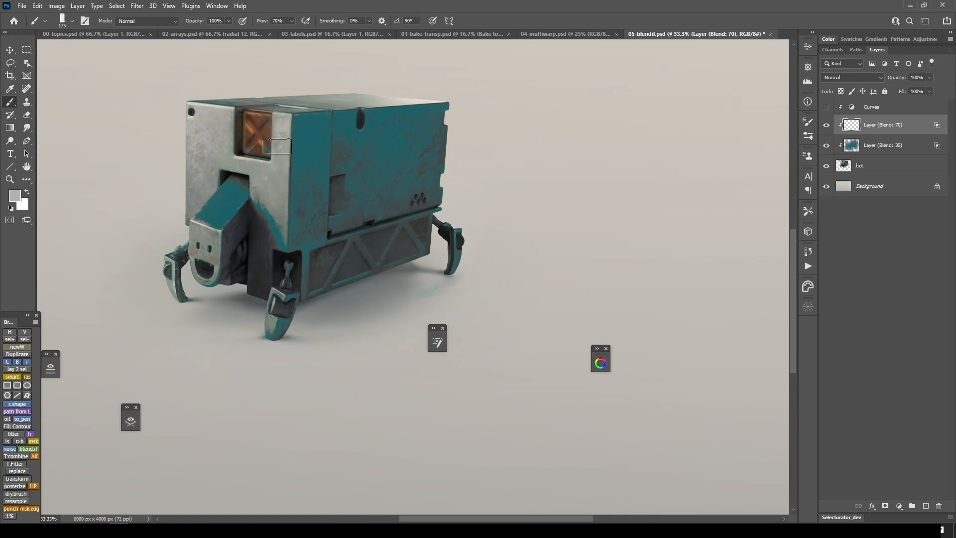
- Pick a yellow color and paint the robot's light front and top areas on the second Blend If layer with an enlarged brush
{"action": "mouse_move", "coordinate": [287, 128]}
{"action": "left_mouse_down", "text": "alt+shift"}
{"action": "mouse_move", "coordinate": [306, 133]}
{"action": "mouse_move", "coordinate": [351, 116]}
{"action": "left_mouse_up", "text": "alt+shift"}
{"action": "key", "text": "bracketright"}
{"action": "key", "text": "bracketright"}
{"action": "key", "text": "bracketright"}
{"action": "key", "text": "bracketright"}
{"action": "key", "text": "bracketright"}
{"action": "key", "text": "bracketright"}
{"action": "key", "text": "bracketright"}
{"action": "key", "text": "bracketright"}
{"action": "key", "text": "bracketright"}
{"action": "key", "text": "bracketright"}
{"action": "key", "text": "bracketright"}
{"action": "left_click_drag", "start_coordinate": [294, 90], "coordinate": [265, 240]}
{"action": "left_click_drag", "start_coordinate": [257, 108], "coordinate": [222, 203]}
{"action": "left_click_drag", "start_coordinate": [199, 116], "coordinate": [199, 146]}
{"action": "mouse_move", "coordinate": [343, 181]}
{"action": "left_mouse_down"}
{"action": "mouse_move", "coordinate": [359, 85]}
{"action": "mouse_move", "coordinate": [423, 127]}
{"action": "left_mouse_up"}
{"action": "left_click_drag", "start_coordinate": [222, 299], "coordinate": [224, 117]}
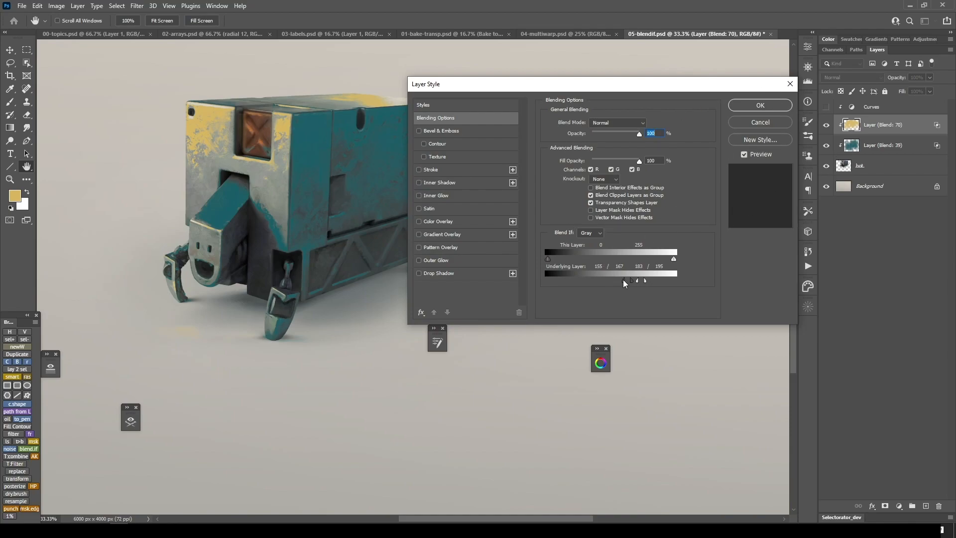
- Widen the Blend If underlying-layer range for broader paint coverage, and delete the yellow Blend If layer
{"action": "left_click_drag", "start_coordinate": [619, 280], "coordinate": [611, 280]}
{"action": "mouse_move", "coordinate": [631, 280]}
{"action": "left_mouse_down"}
{"action": "mouse_move", "coordinate": [662, 280]}
{"action": "mouse_move", "coordinate": [605, 284]}
{"action": "left_mouse_up"}
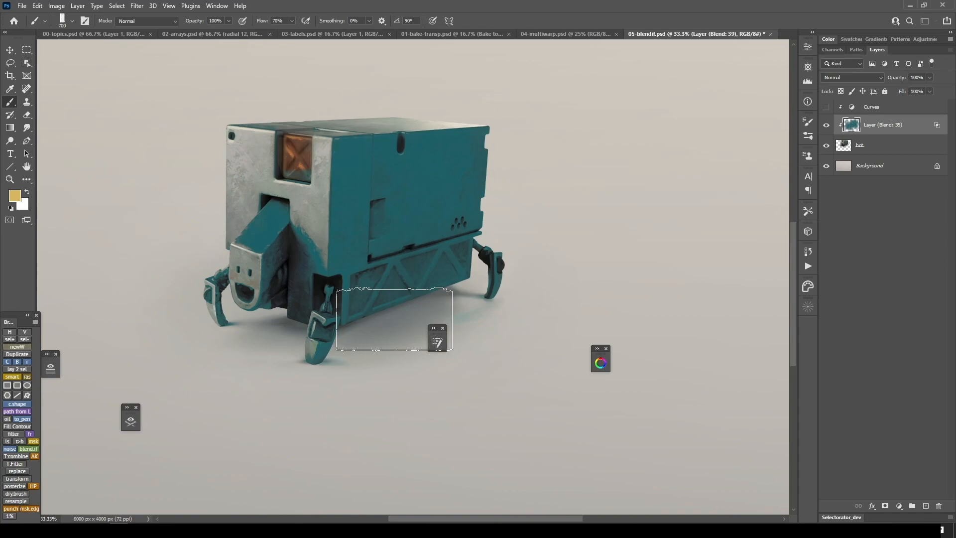
{"action": "key", "text": "ctrl+d"}
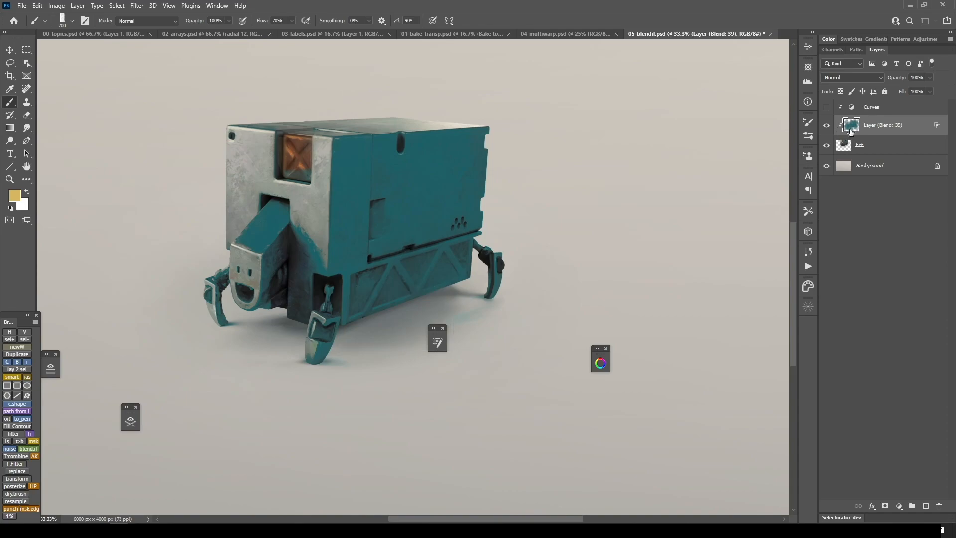
- Show the Curves layer, sample the robot's light gray front, and apply Layer Factory's Blend If to the Curves layer
{"action": "key", "text": "alt+bracketright"}
{"action": "left_click", "coordinate": [826, 107]}
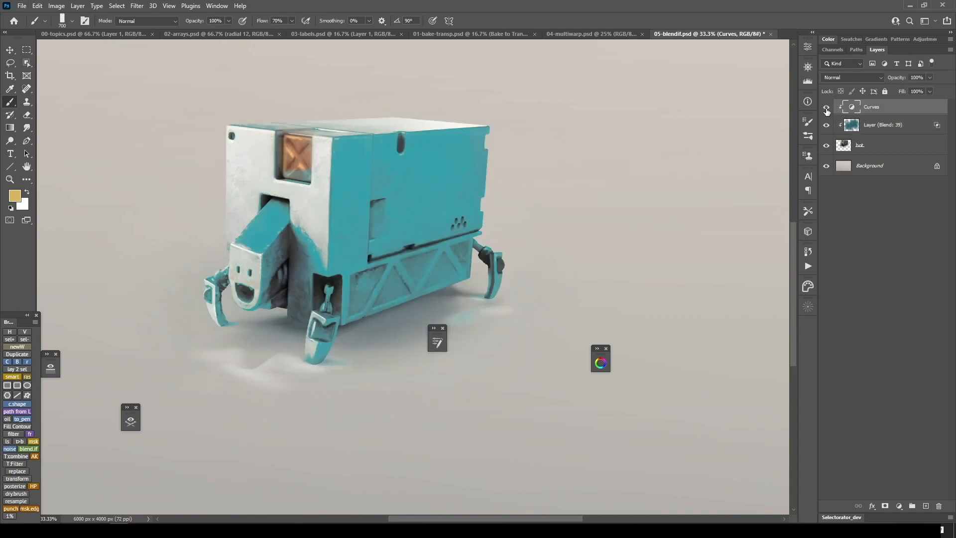
{"action": "left_click", "coordinate": [826, 106]}
{"action": "left_click", "coordinate": [326, 152], "text": "alt"}
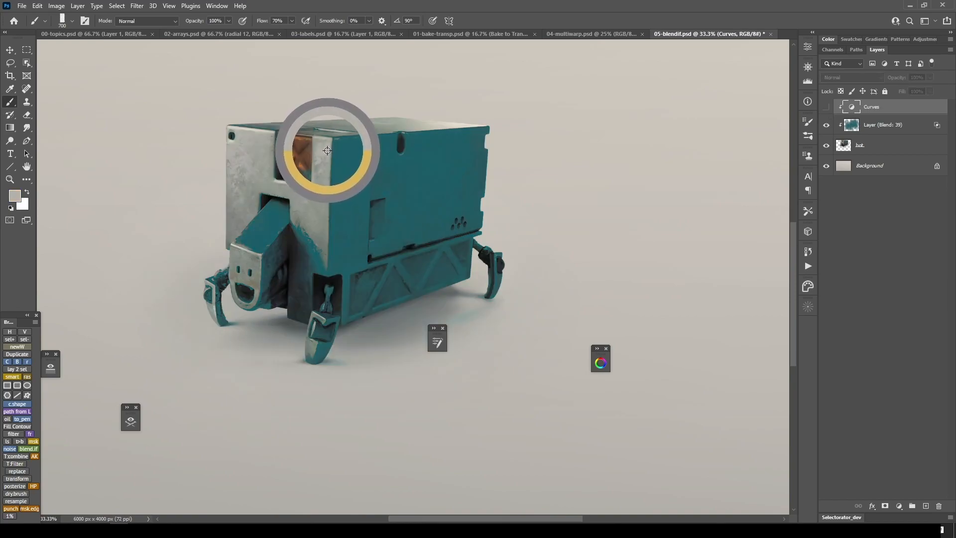
{"action": "left_click", "coordinate": [324, 151], "text": "alt"}
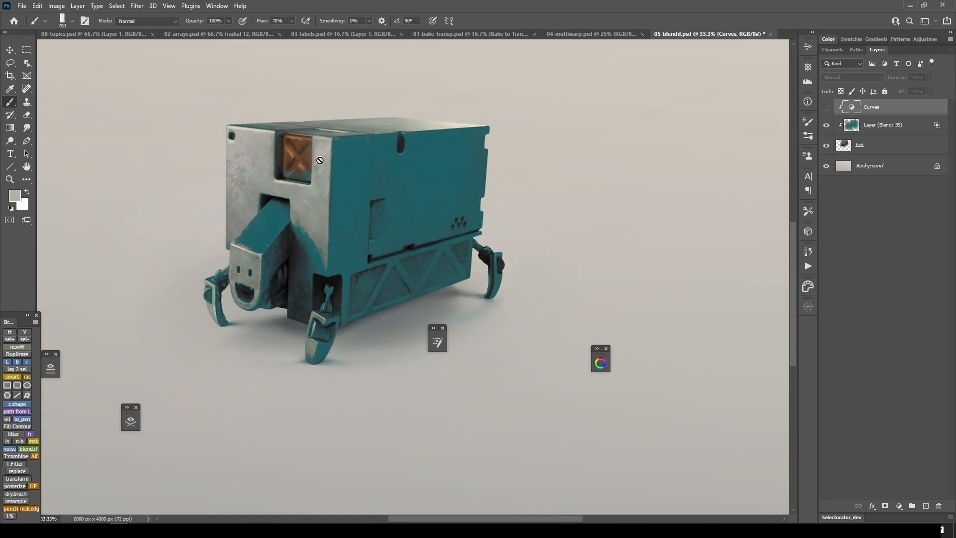
{"action": "left_click", "coordinate": [826, 107]}
{"action": "key", "text": "F2"}
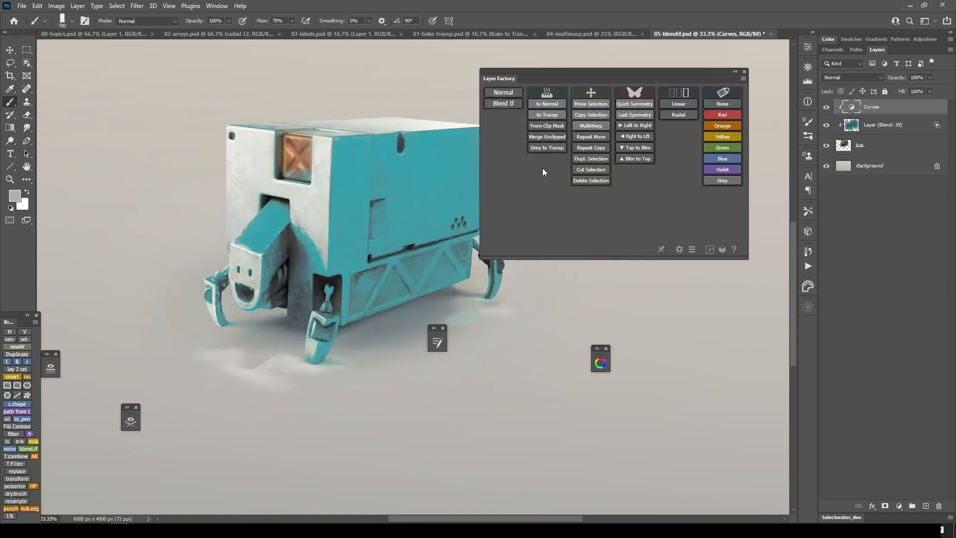
{"action": "left_click", "coordinate": [507, 104]}
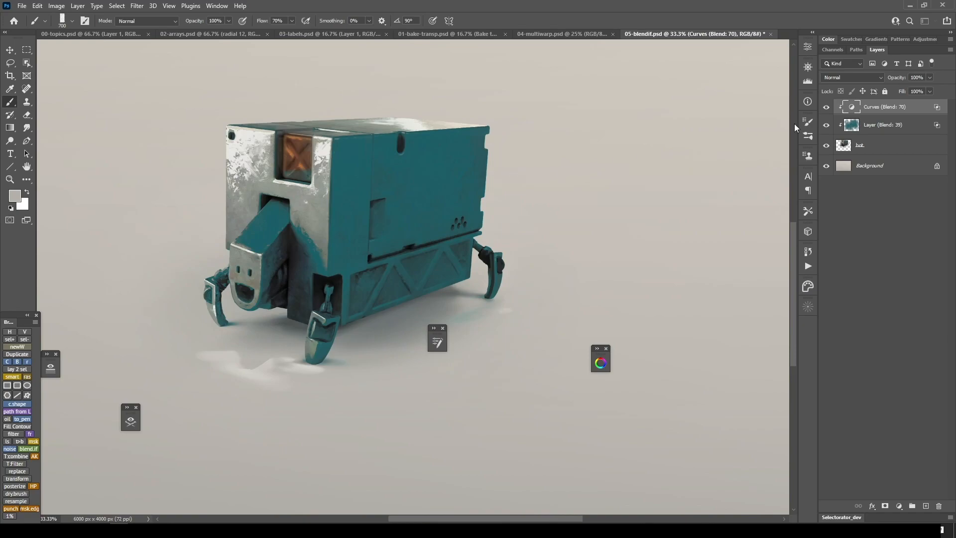
- Soften the Curves layer's Blend If transition by setting the Underlying Layer ranges to 150 / 202 and 172 / 195
{"action": "double_click", "coordinate": [916, 107]}
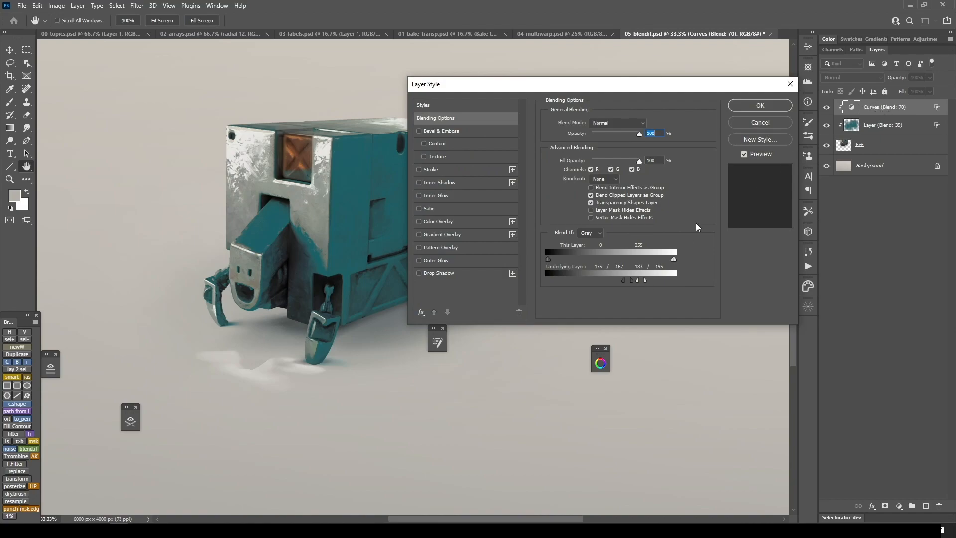
{"action": "mouse_move", "coordinate": [623, 280]}
{"action": "left_mouse_down"}
{"action": "mouse_move", "coordinate": [612, 282]}
{"action": "mouse_move", "coordinate": [647, 283]}
{"action": "mouse_move", "coordinate": [638, 288]}
{"action": "left_mouse_up"}
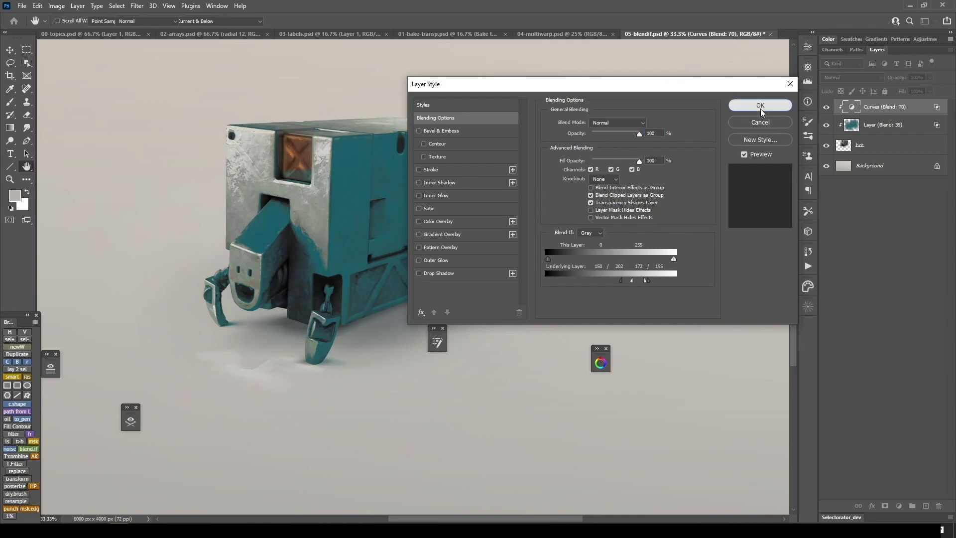
{"action": "left_click", "coordinate": [760, 105]}
{"action": "left_click_drag", "start_coordinate": [436, 258], "coordinate": [438, 273]}
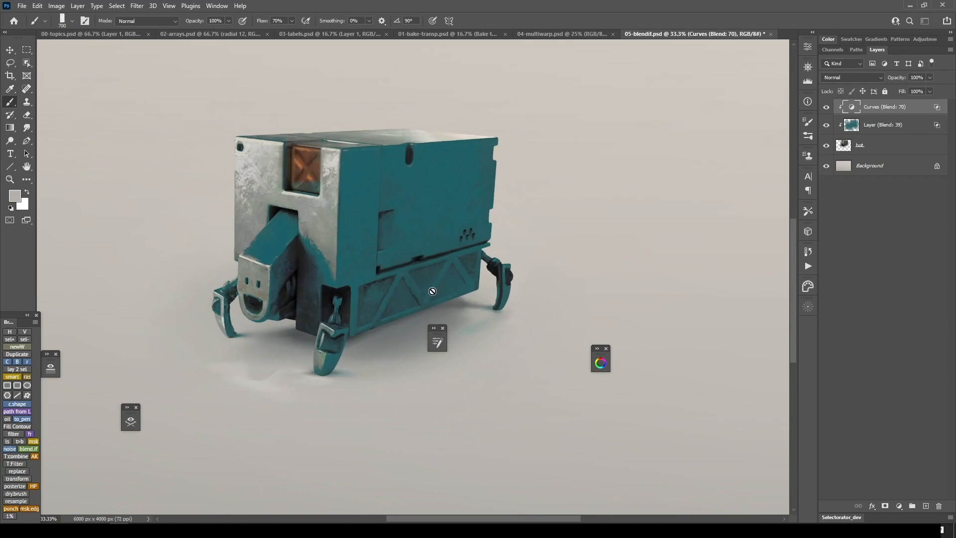
{"action": "mouse_move", "coordinate": [432, 292]}
{"action": "left_mouse_down"}
{"action": "mouse_move", "coordinate": [444, 286]}
{"action": "mouse_move", "coordinate": [441, 297]}
{"action": "left_mouse_up"}
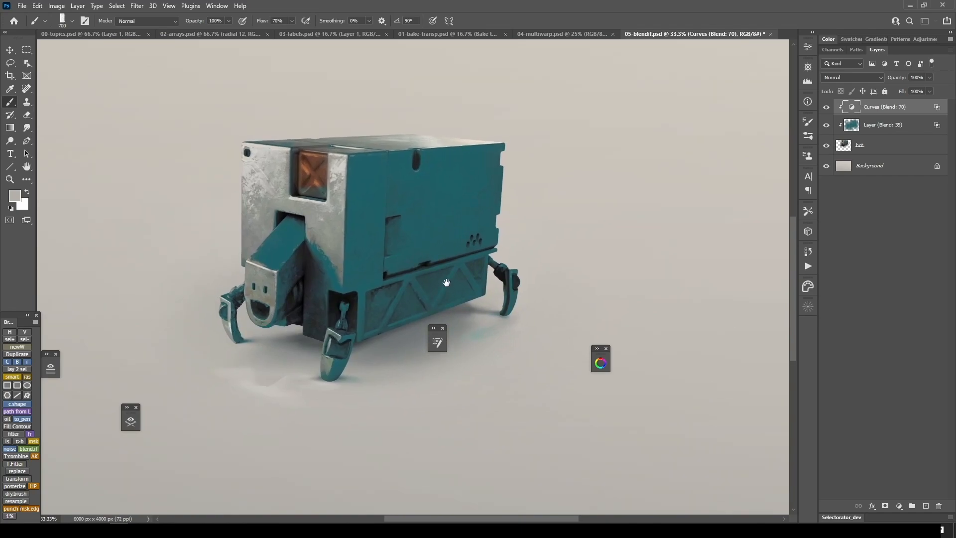
- In 00-topics.psd, clear all the brush marks from Layer 1 and underline the New Alternative Layout switch line
{"action": "left_click", "coordinate": [89, 34]}
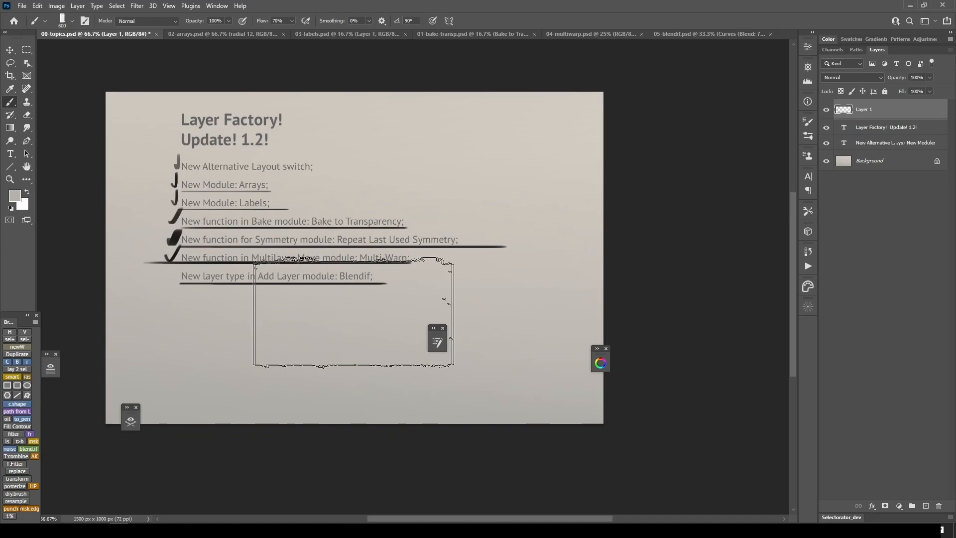
{"action": "key", "text": "Delete"}
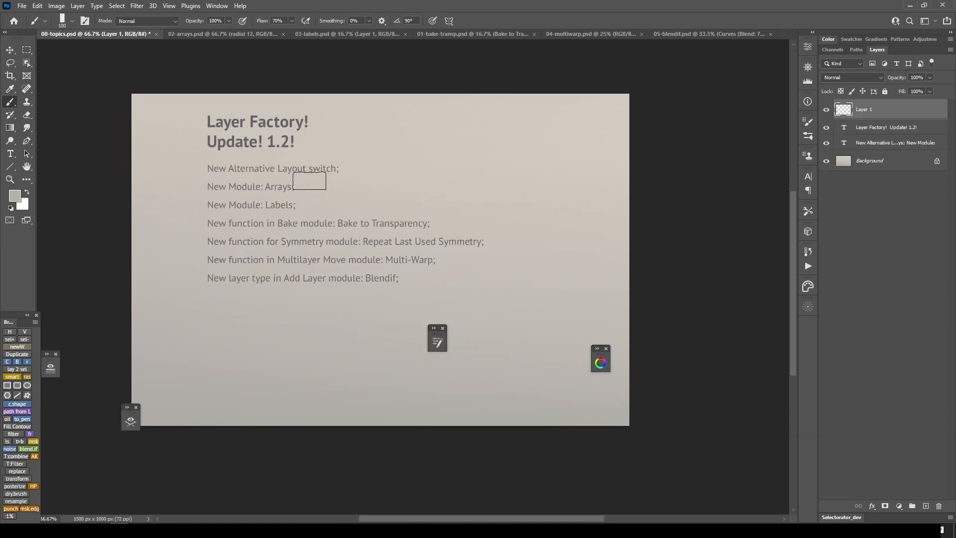
{"action": "mouse_move", "coordinate": [204, 178]}
{"action": "left_mouse_down"}
{"action": "mouse_move", "coordinate": [355, 178]}
{"action": "mouse_move", "coordinate": [202, 175]}
{"action": "left_mouse_up"}
{"action": "key", "text": "ctrl+z"}
- Switch Layer Factory to its alternative layout and return to the previous one
{"action": "key", "text": "F2"}
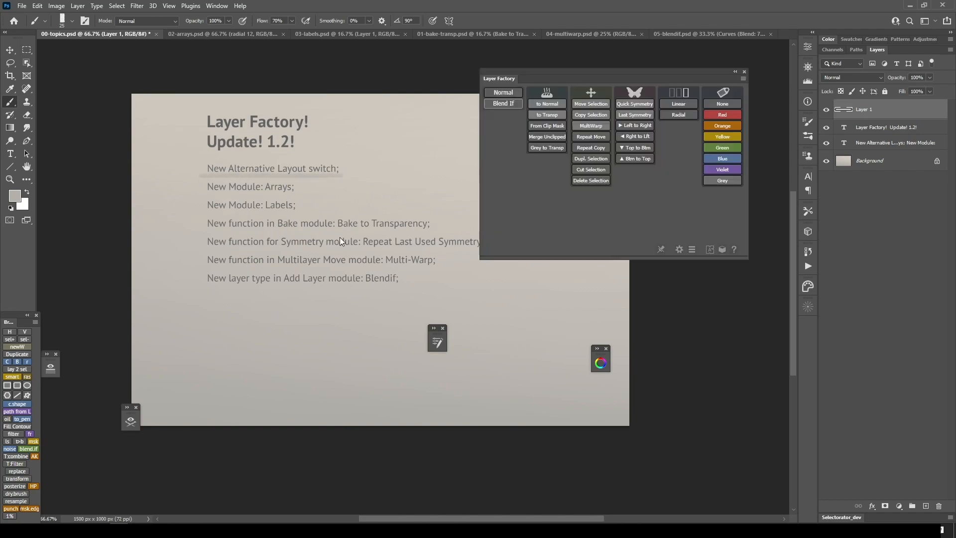
{"action": "left_click", "coordinate": [710, 251]}
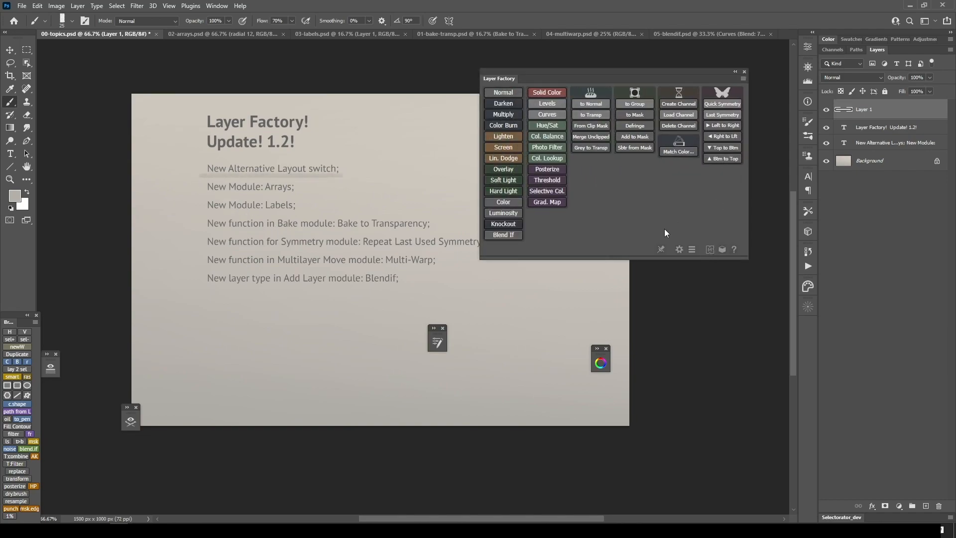
{"action": "left_click", "coordinate": [710, 251]}
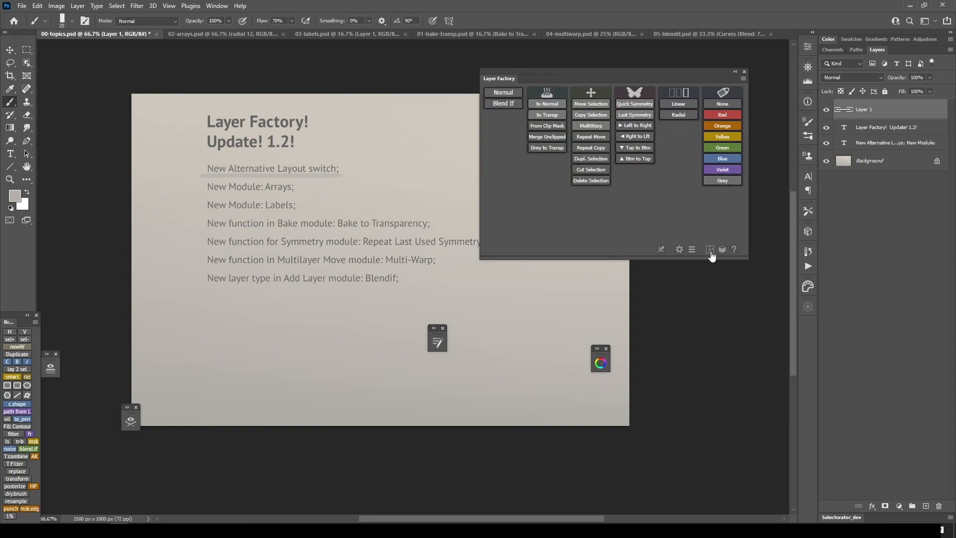
- Switch Layer Factory's layout once more and underline the remaining topic lines from New Module: Arrays through Blendif on Layer 1
{"action": "left_click", "coordinate": [710, 250]}
{"action": "mouse_move", "coordinate": [204, 195]}
{"action": "left_mouse_down"}
{"action": "mouse_move", "coordinate": [301, 194]}
{"action": "mouse_move", "coordinate": [204, 214]}
{"action": "left_mouse_up"}
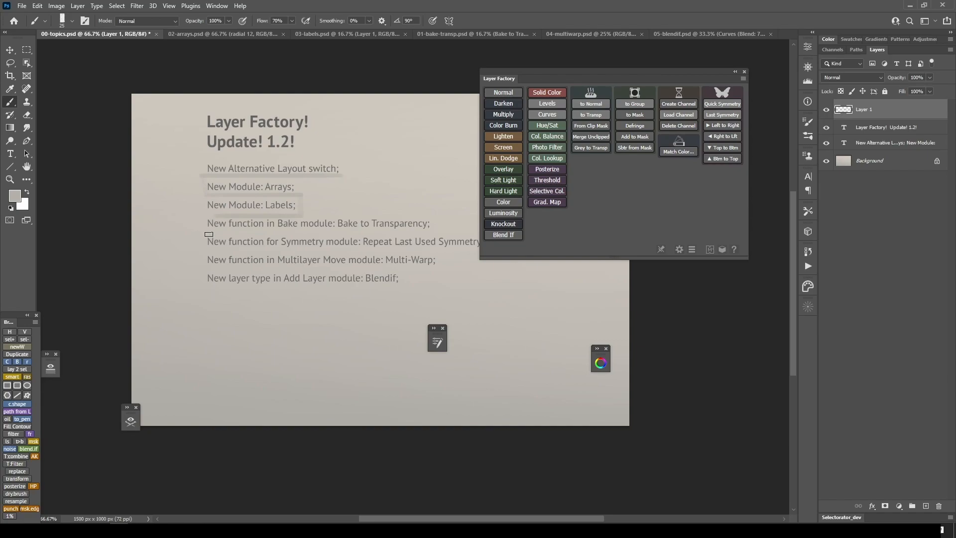
{"action": "left_click_drag", "start_coordinate": [431, 233], "coordinate": [215, 232]}
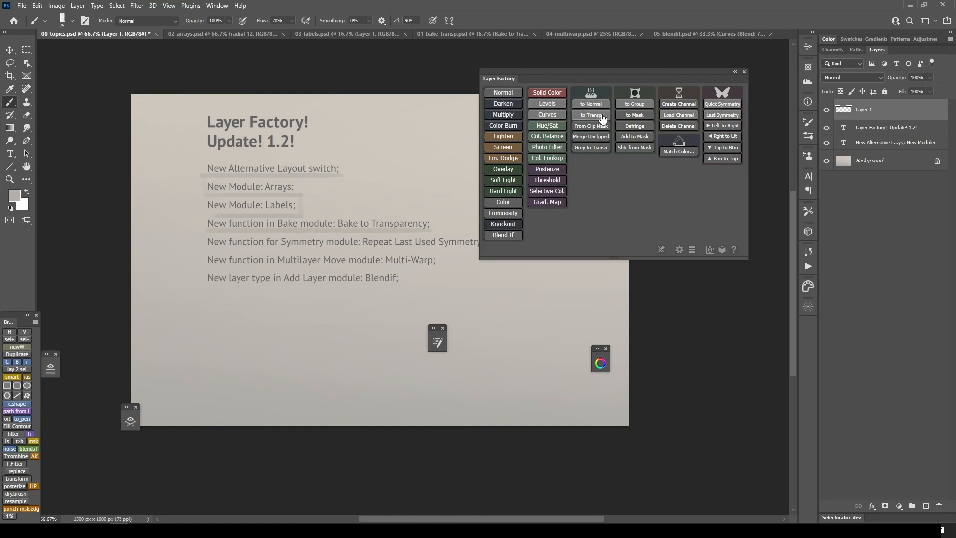
{"action": "left_click_drag", "start_coordinate": [348, 296], "coordinate": [310, 292]}
{"action": "left_click_drag", "start_coordinate": [432, 244], "coordinate": [172, 245]}
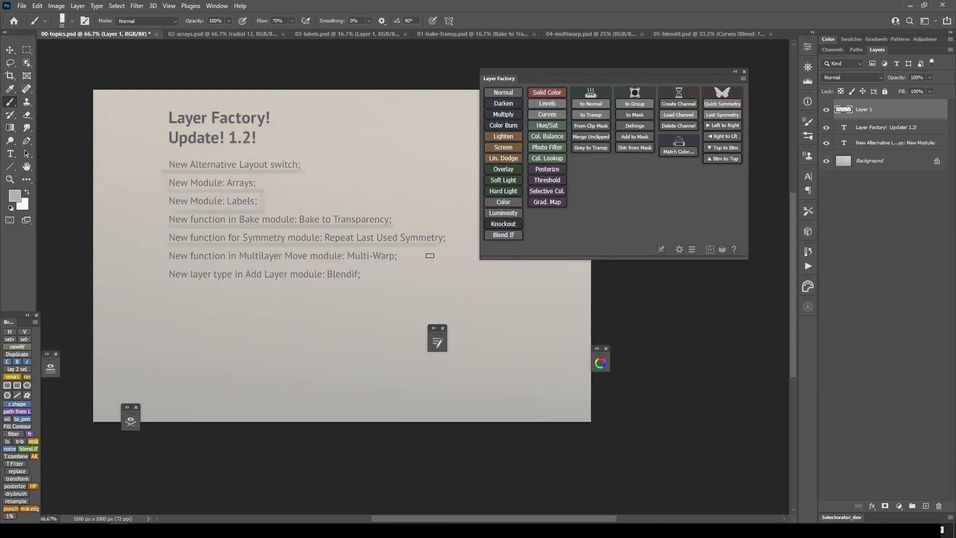
{"action": "left_click_drag", "start_coordinate": [391, 262], "coordinate": [196, 265]}
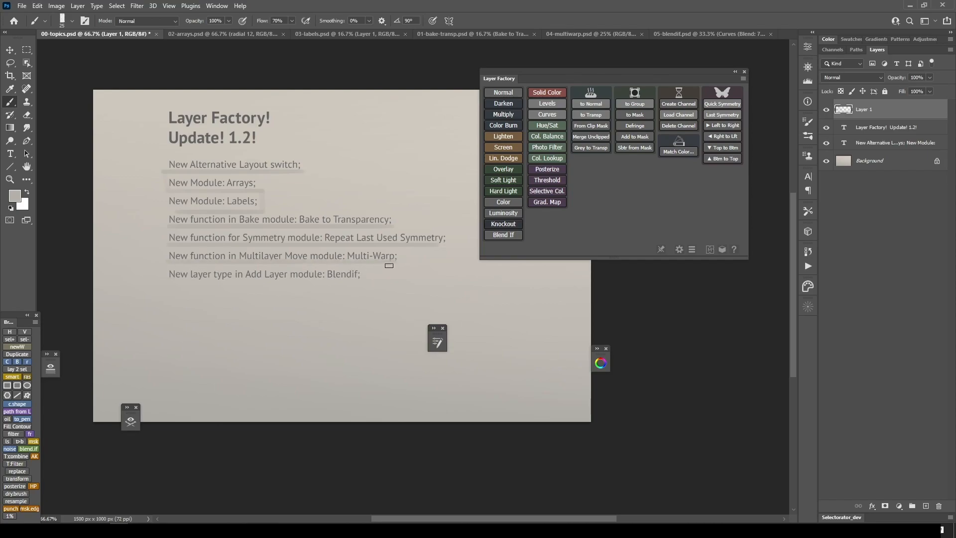
{"action": "left_click_drag", "start_coordinate": [358, 283], "coordinate": [169, 281]}
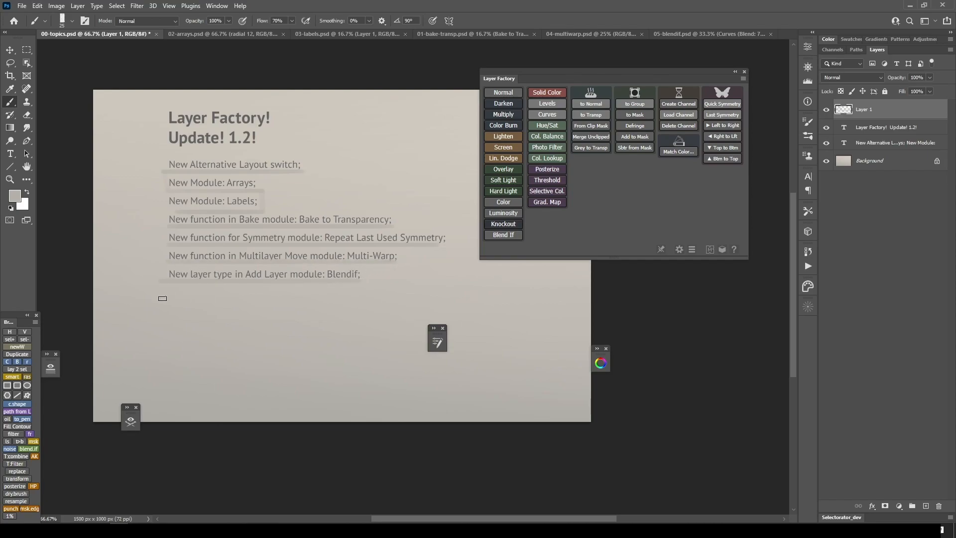
- Show the list of installed legacy extensions and close it without opening any of them
{"action": "left_click_drag", "start_coordinate": [316, 330], "coordinate": [327, 335]}
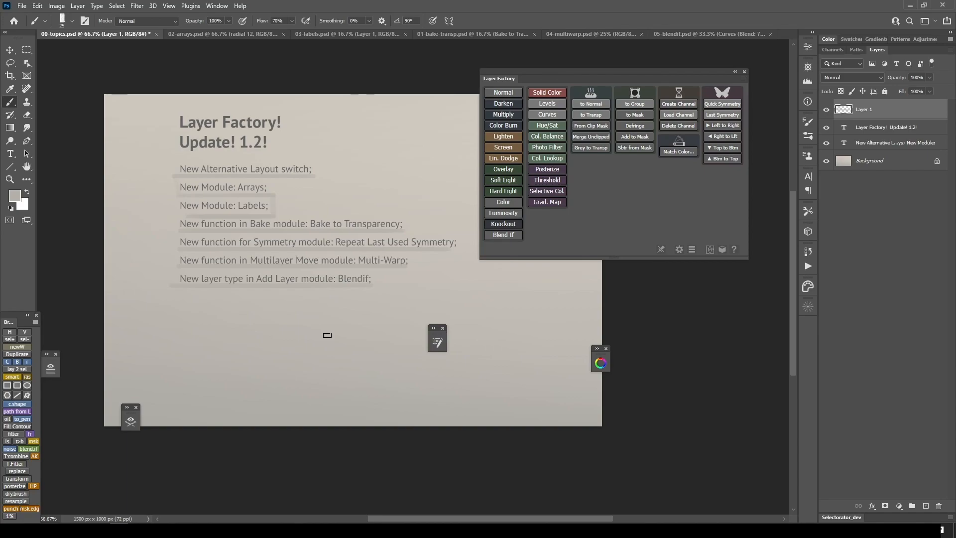
{"action": "left_click", "coordinate": [217, 6]}
{"action": "mouse_move", "coordinate": [264, 50]}
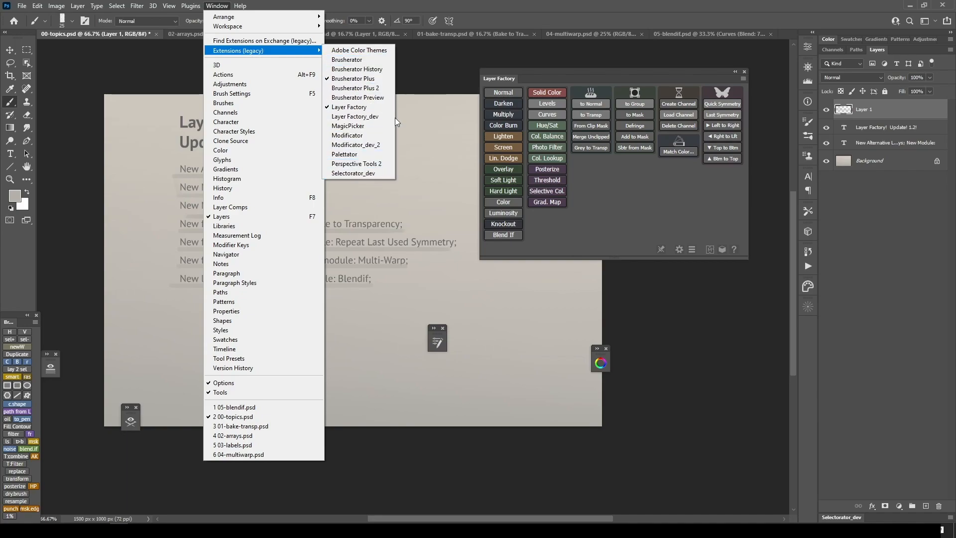
{"action": "left_click", "coordinate": [418, 118]}
{"action": "left_click_drag", "start_coordinate": [367, 260], "coordinate": [347, 266]}
{"action": "key", "text": "l"}
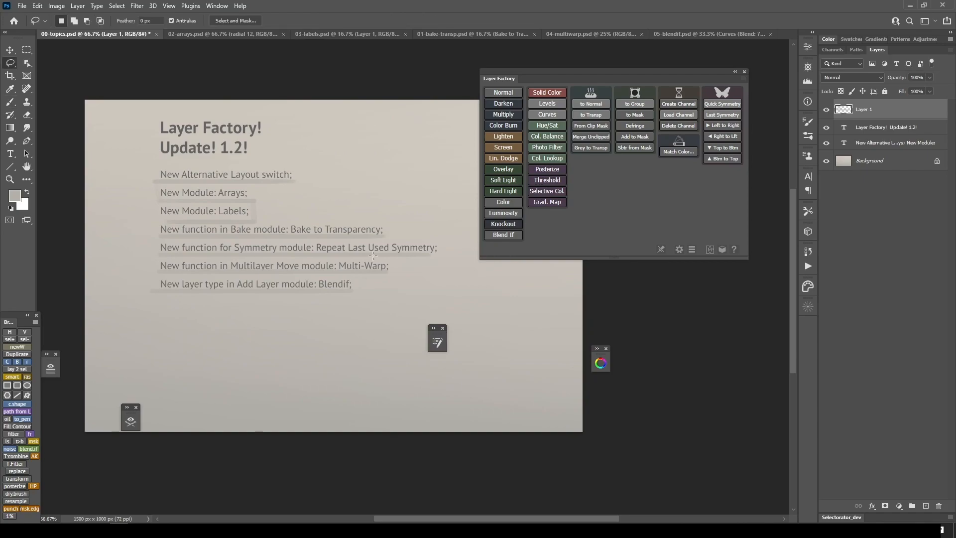
{"action": "mouse_move", "coordinate": [377, 211]}
{"action": "left_mouse_down"}
{"action": "mouse_move", "coordinate": [405, 206]}
{"action": "mouse_move", "coordinate": [381, 211]}
{"action": "left_mouse_up"}
{"action": "mouse_move", "coordinate": [374, 160]}
{"action": "left_mouse_down"}
{"action": "mouse_move", "coordinate": [381, 258]}
{"action": "mouse_move", "coordinate": [389, 190]}
{"action": "mouse_move", "coordinate": [433, 209]}
{"action": "left_mouse_up"}
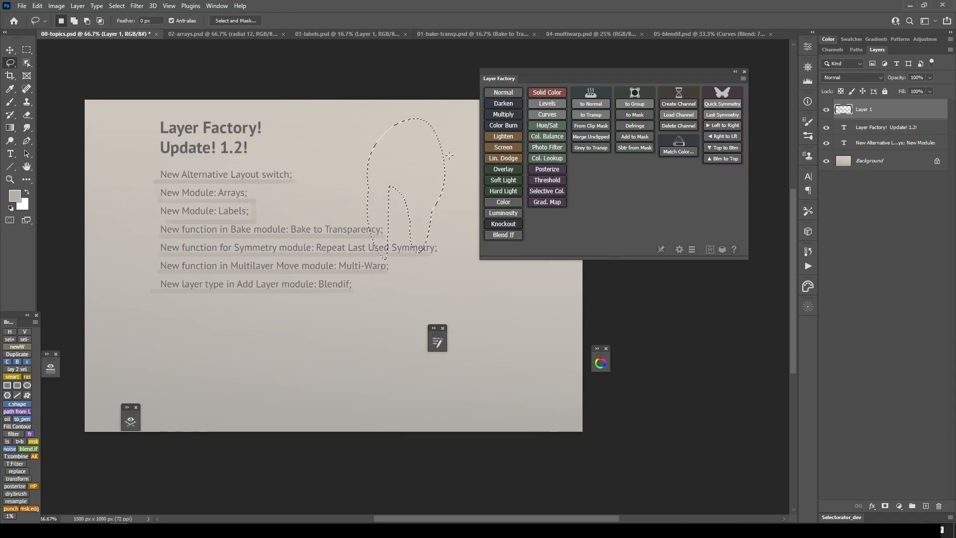
{"action": "left_click", "coordinate": [299, 356]}
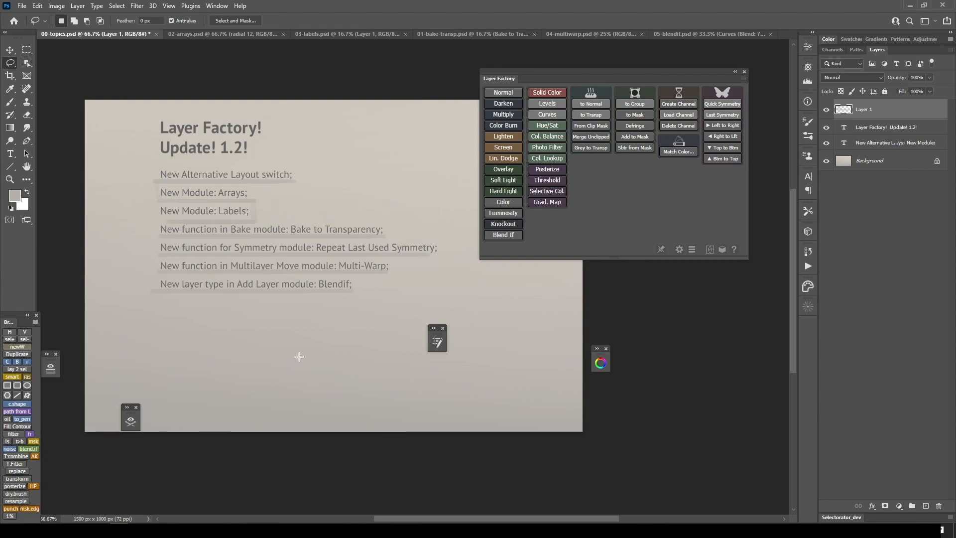